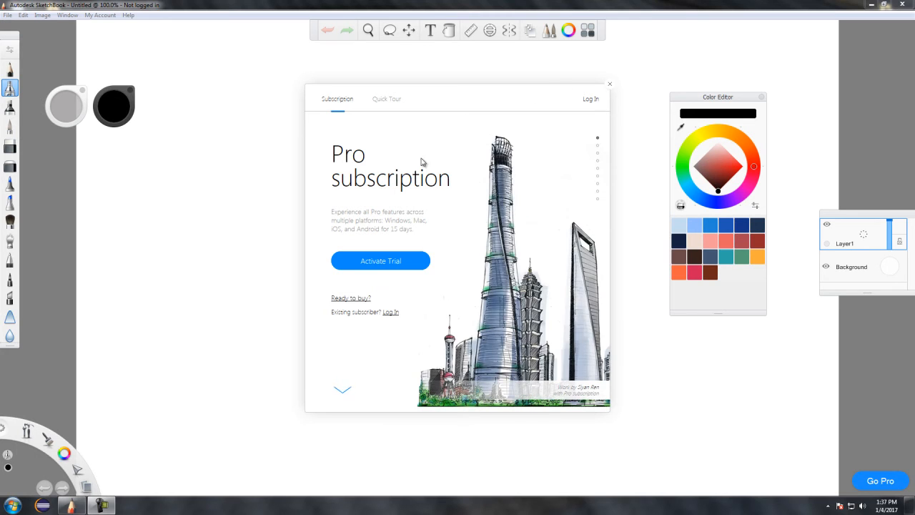
Examine the Brush Management, Gradient Fill and Distort features in the Quick Tour and close the welcome window.
left_click(387, 102)
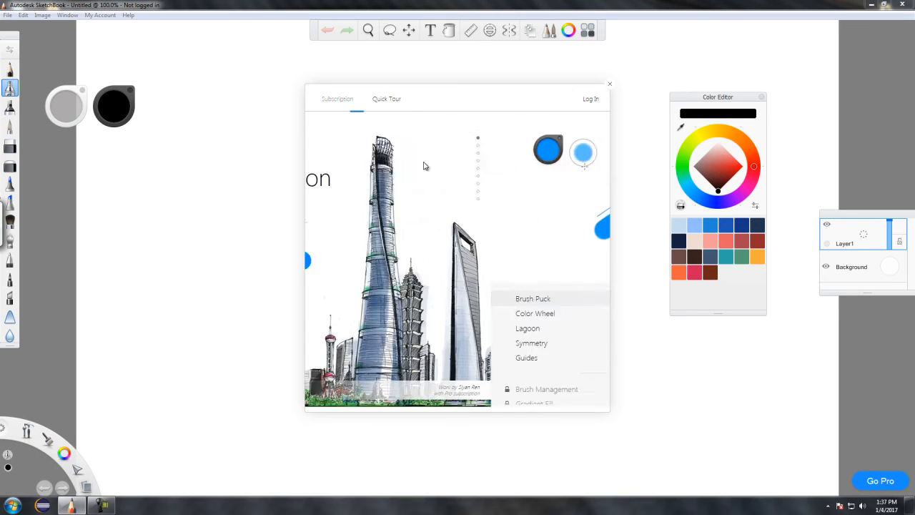
left_click_drag(605, 306, 609, 343)
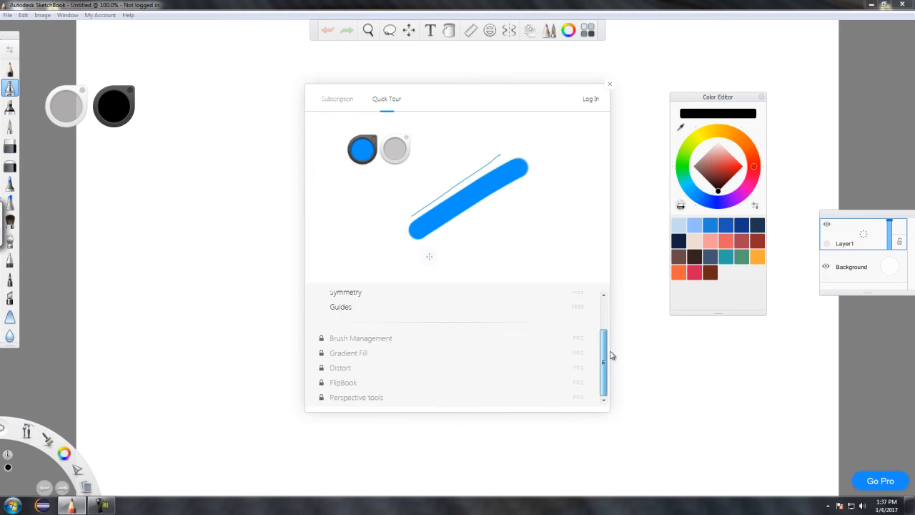
left_click(373, 342)
left_click(362, 354)
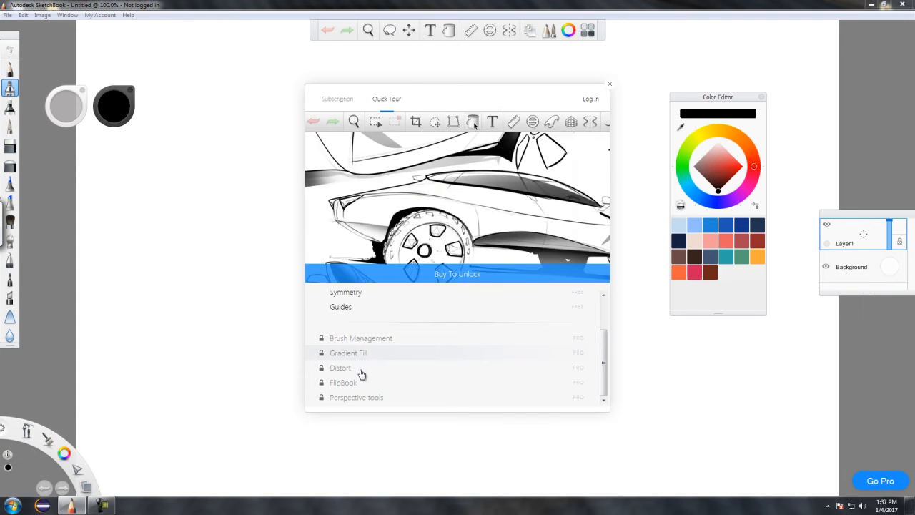
left_click(358, 367)
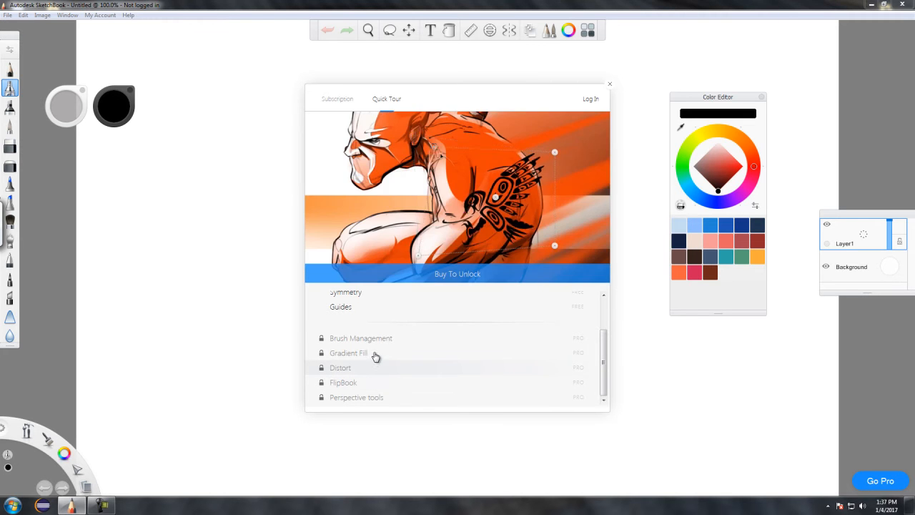
left_click(377, 353)
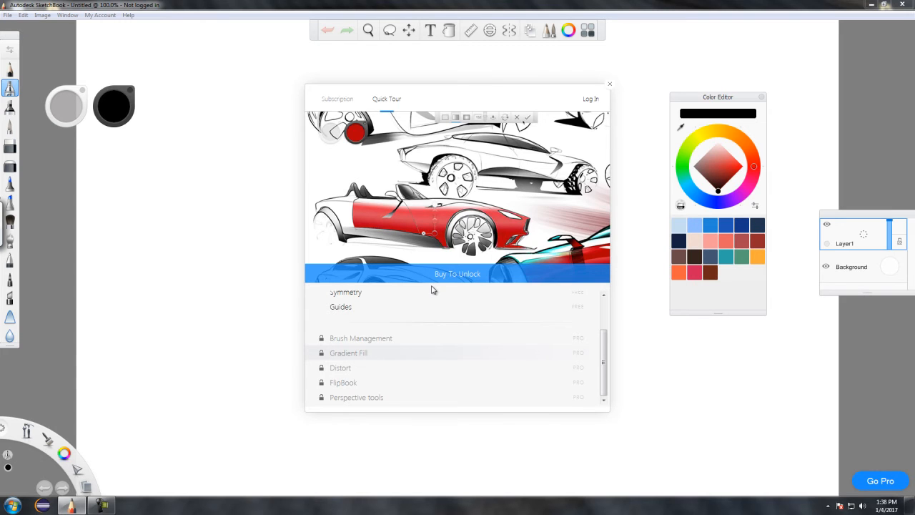
left_click(611, 86)
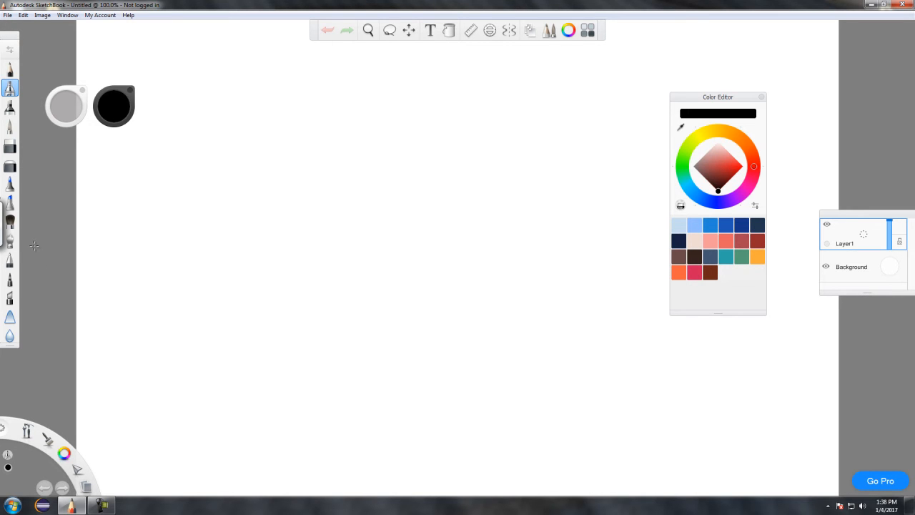
Start logging in to the Autodesk account.
left_click(21, 16)
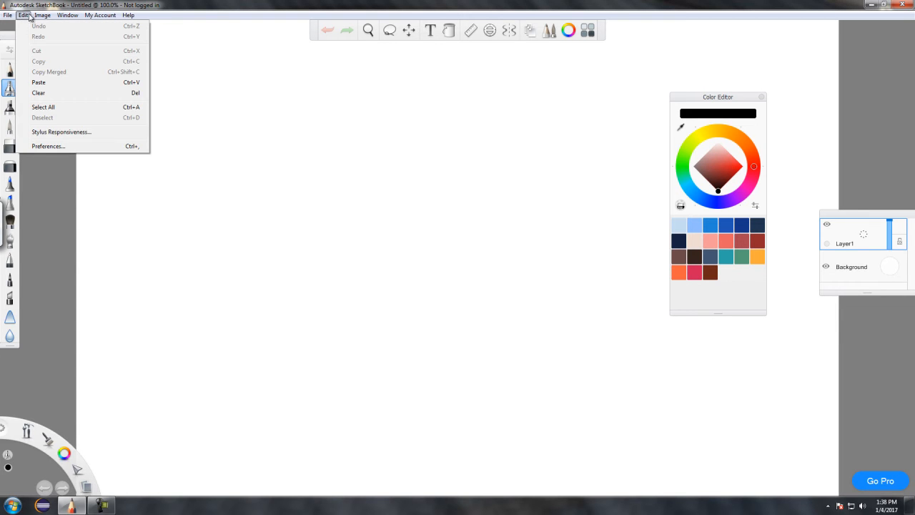
mouse_move(41, 18)
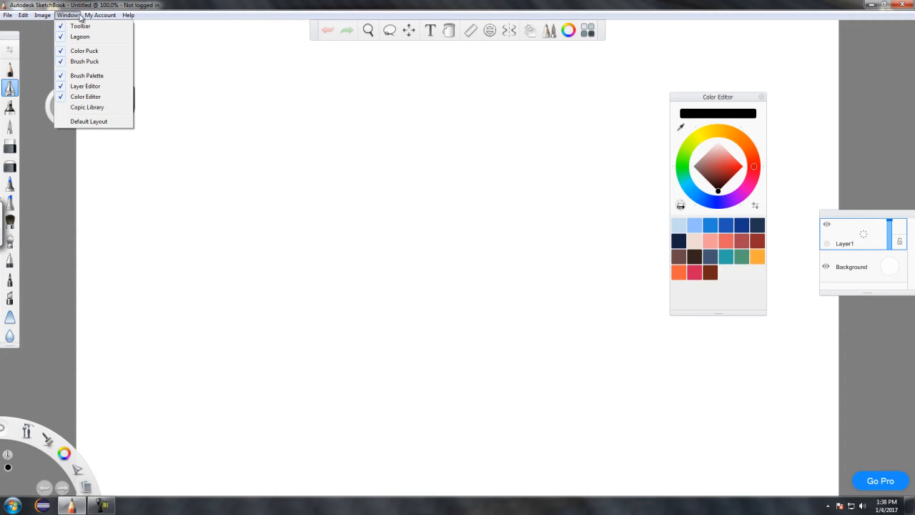
mouse_move(127, 16)
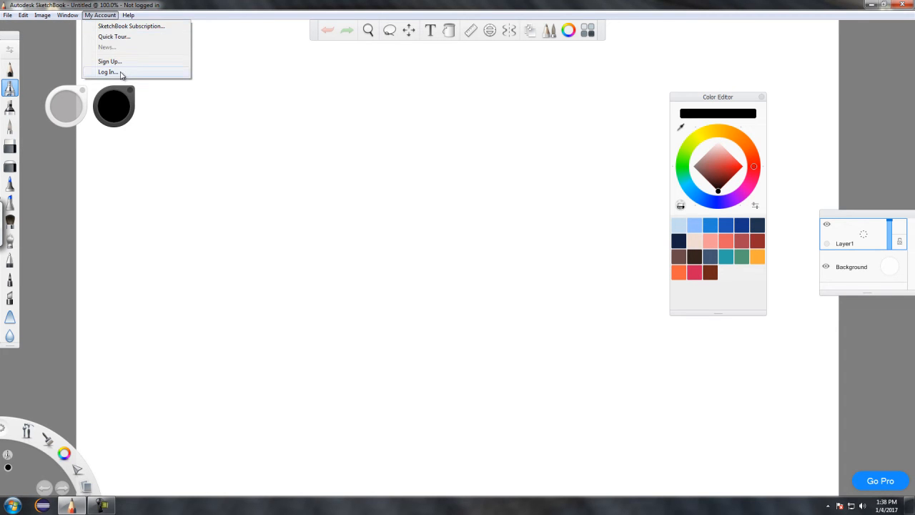
left_click(108, 72)
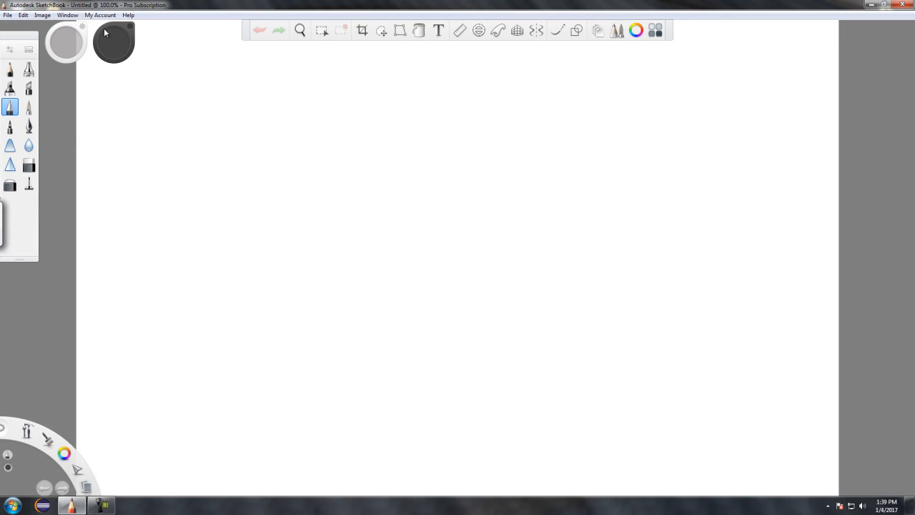
left_click(67, 15)
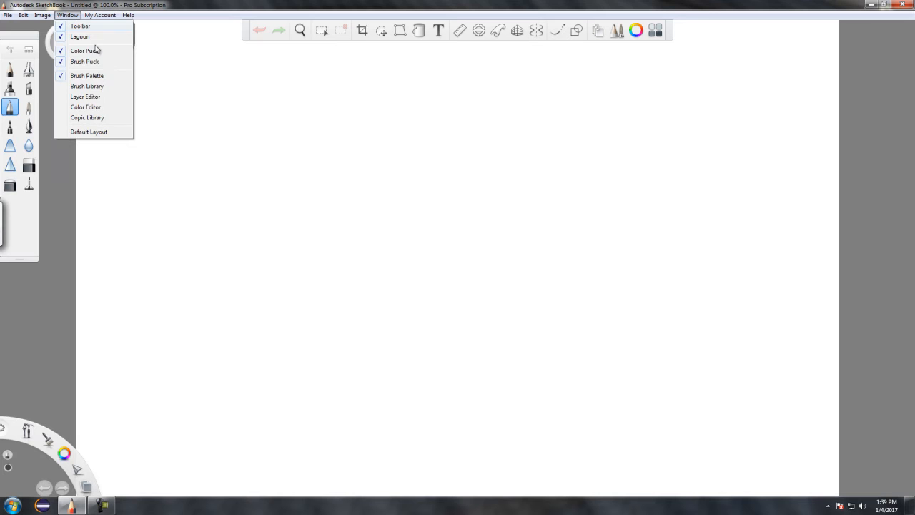
left_click(93, 87)
left_click(75, 15)
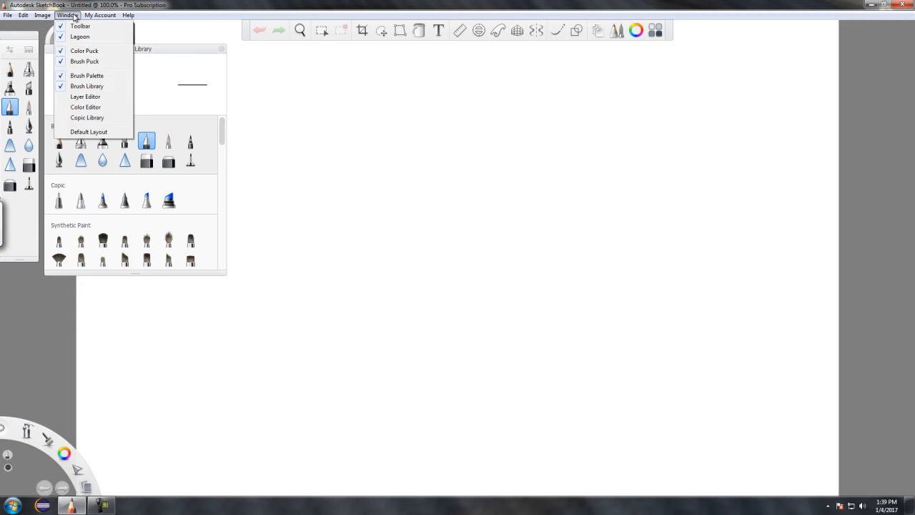
left_click(87, 87)
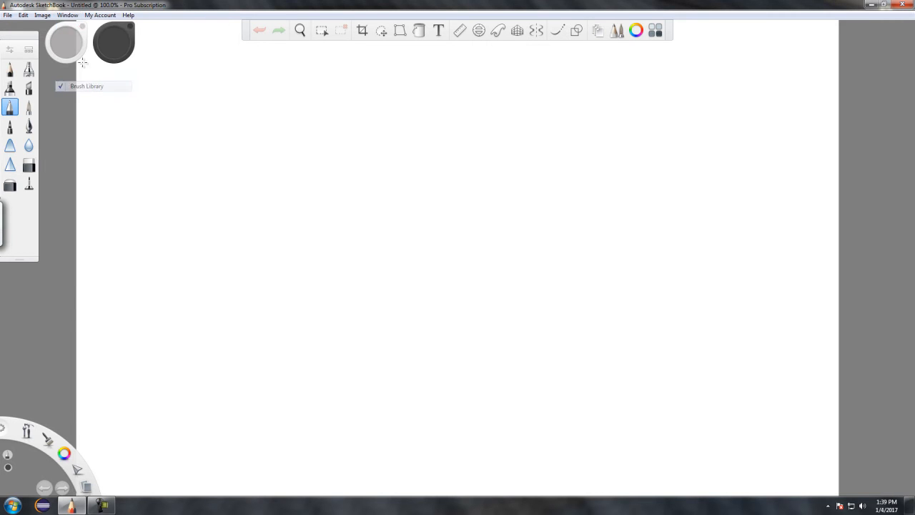
Display the Layer Editor and the Color Editor, and arrange them with the Color Editor above the Layer Editor.
left_click(76, 15)
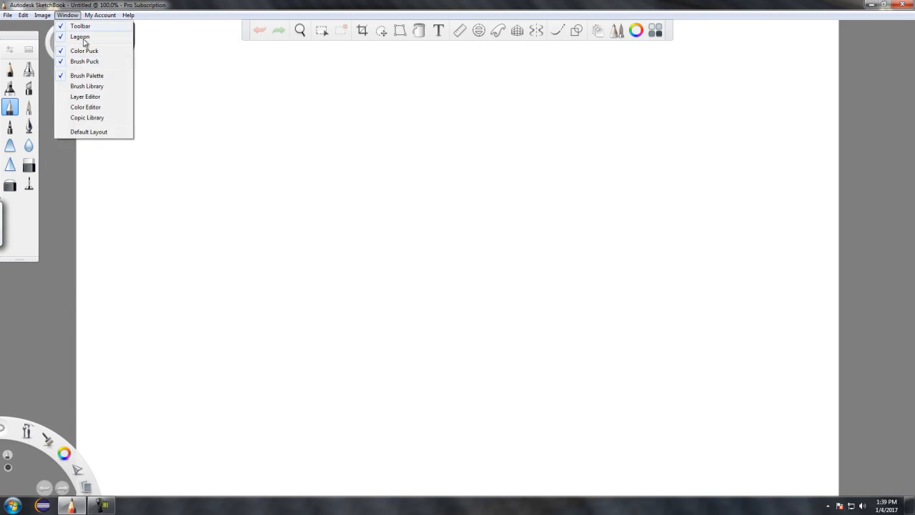
left_click(93, 98)
left_click(70, 15)
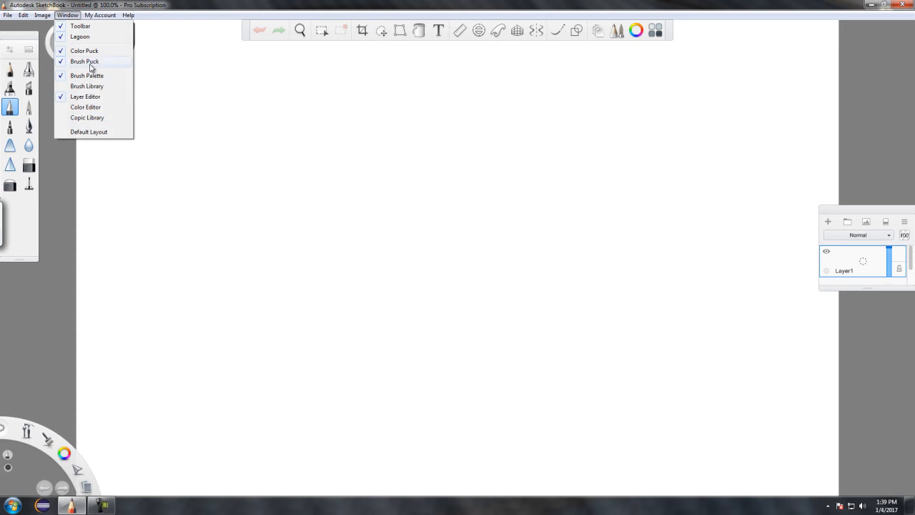
left_click(89, 108)
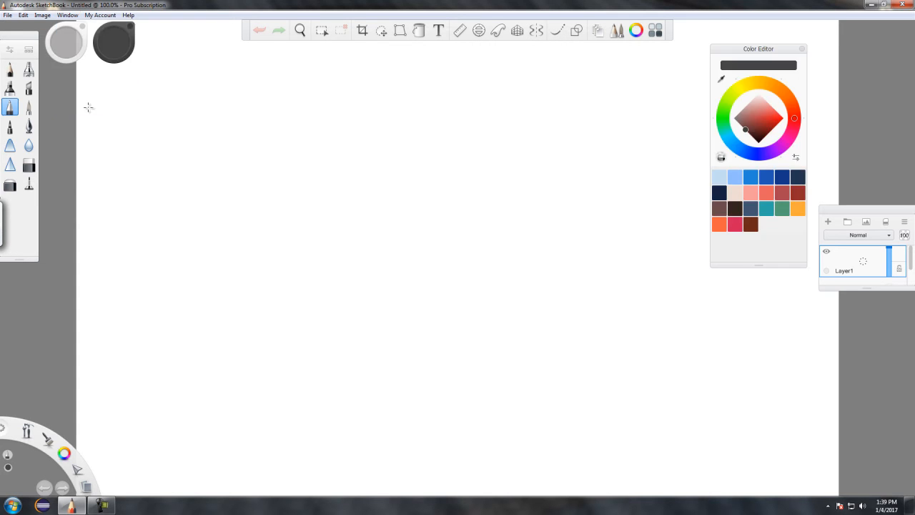
left_click_drag(794, 53, 878, 36)
left_click_drag(895, 221, 866, 283)
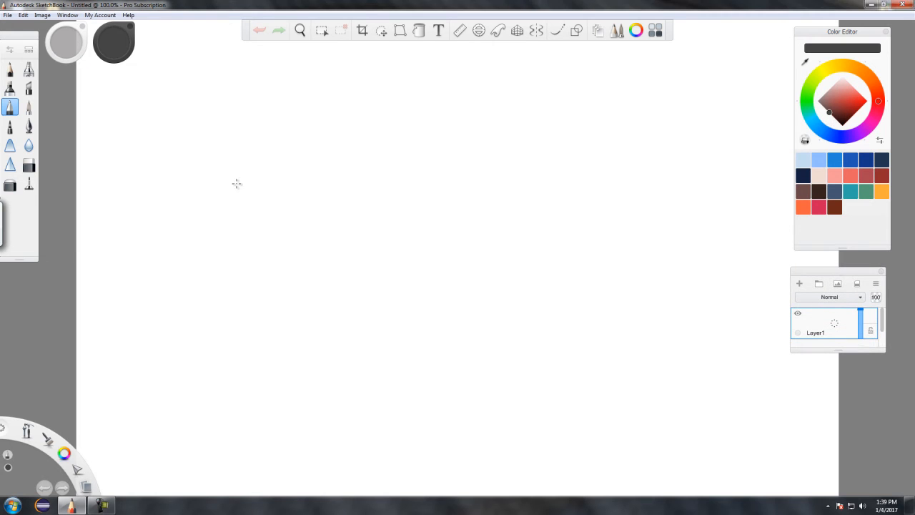
left_click(7, 15)
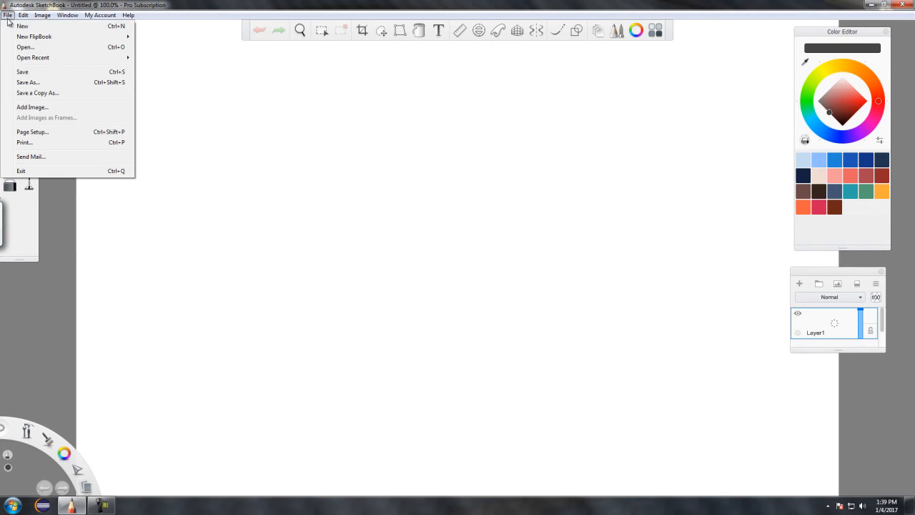
mouse_move(22, 17)
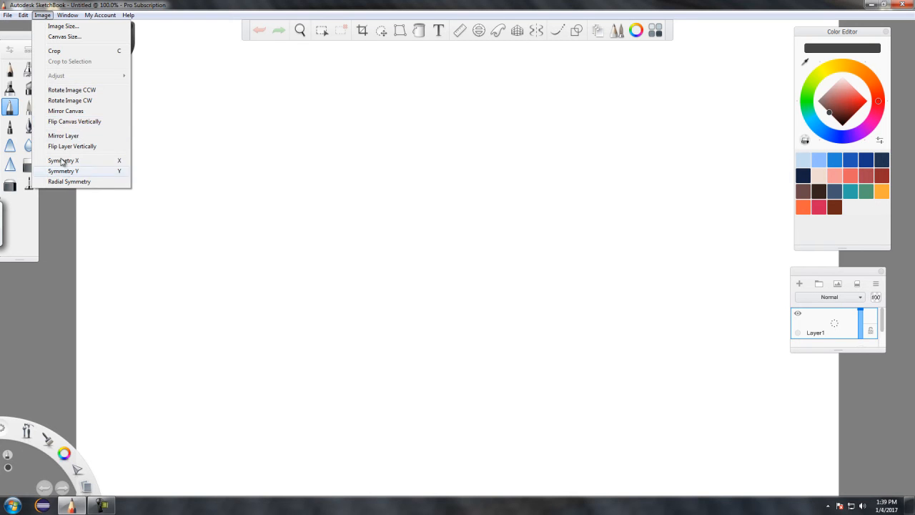
left_click(42, 15)
left_click(10, 15)
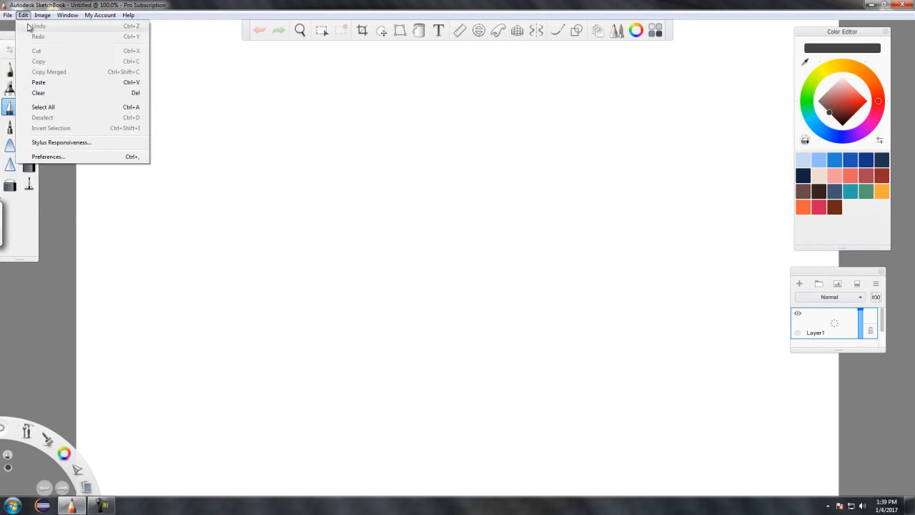
mouse_move(38, 39)
mouse_move(37, 19)
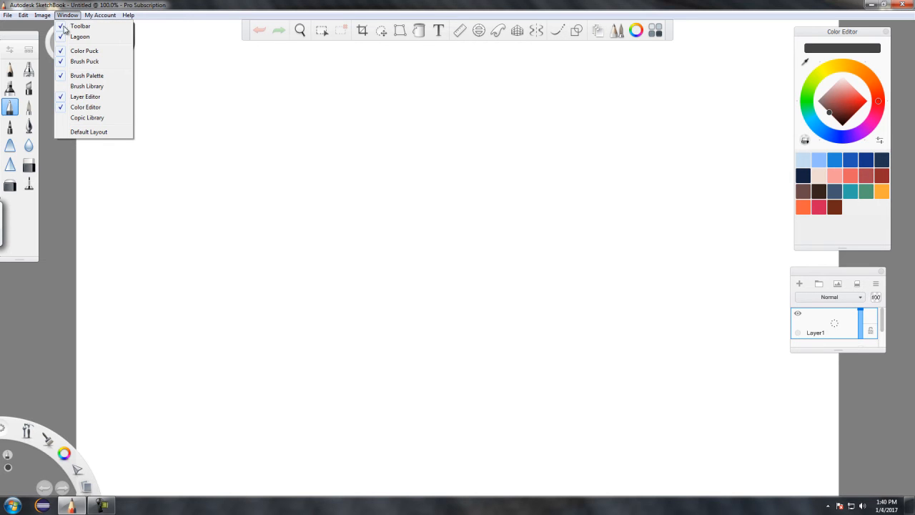
Open the Brush Library and choose the Paint Splatter 1 brush from the Splatter set.
left_click(85, 87)
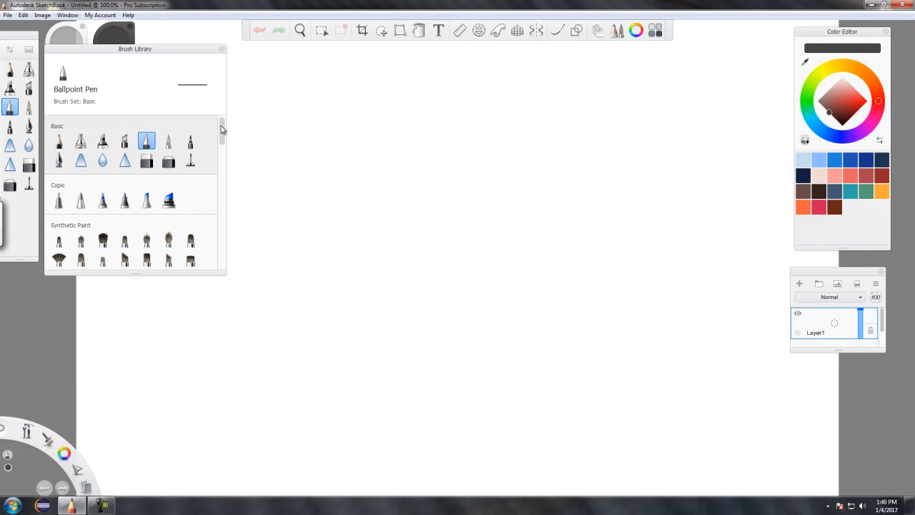
left_click_drag(224, 129, 224, 138)
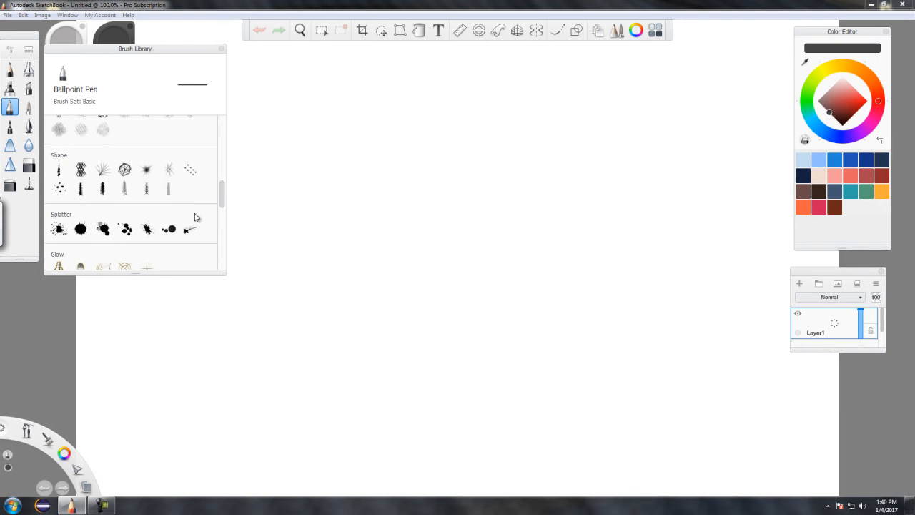
left_click(63, 235)
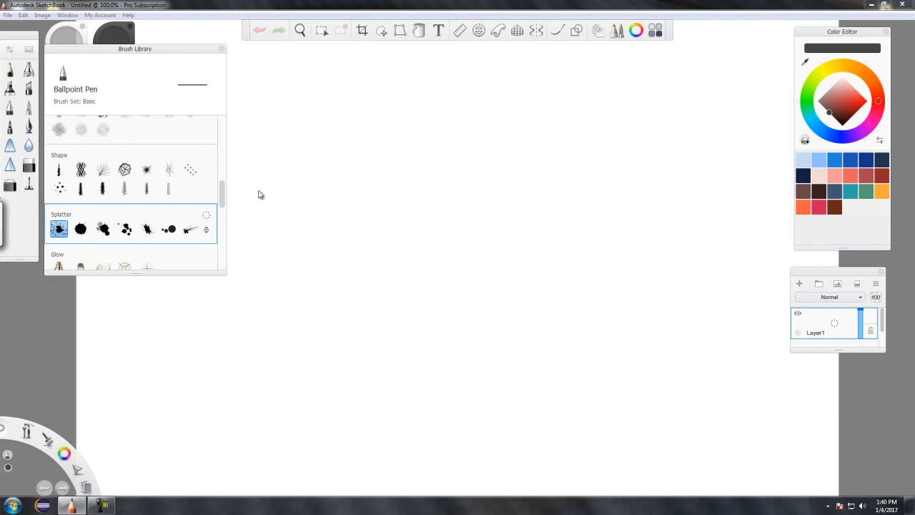
Stamp two test splatters on the empty canvas and undo both of them.
left_click(342, 200)
left_click(393, 143)
left_click(260, 32)
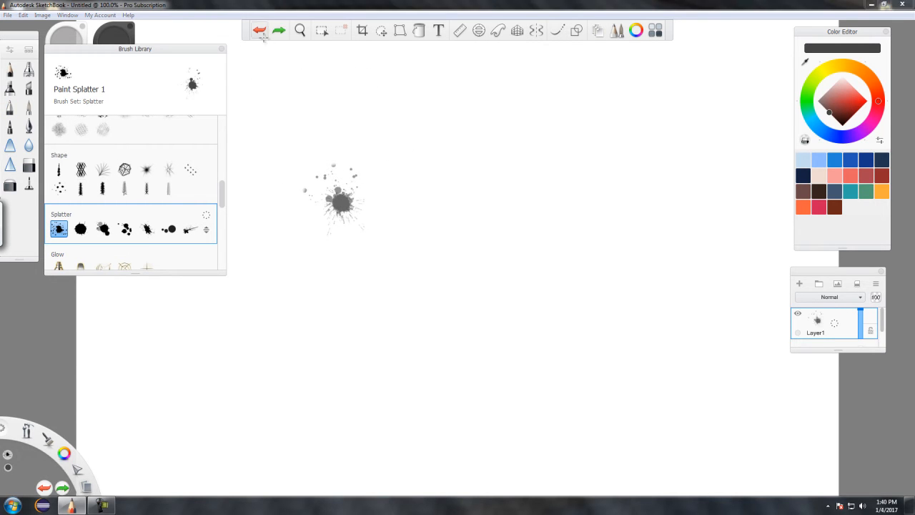
left_click(260, 31)
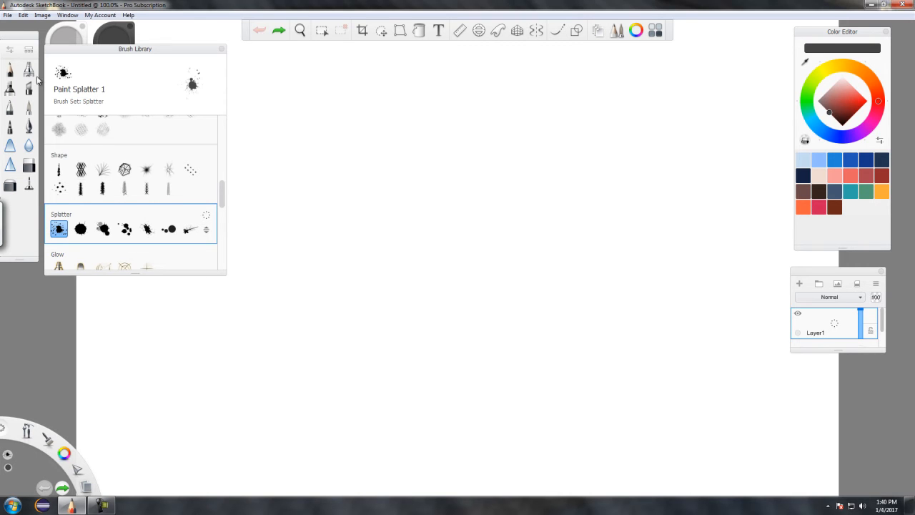
Examine the basic and advanced brush properties of Paint Splatter 1 in an enlarged panel, and close the properties and the Brush Library.
left_click(11, 52)
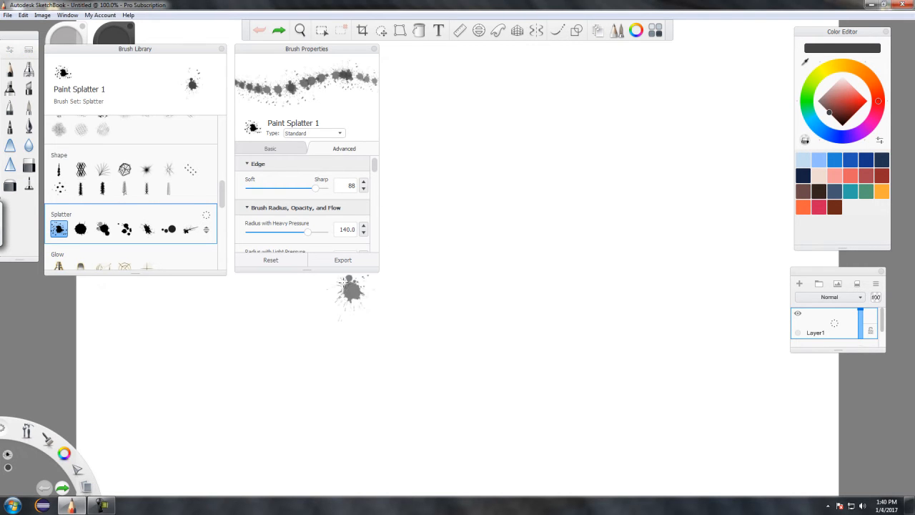
left_click_drag(308, 271, 296, 395)
left_click(271, 150)
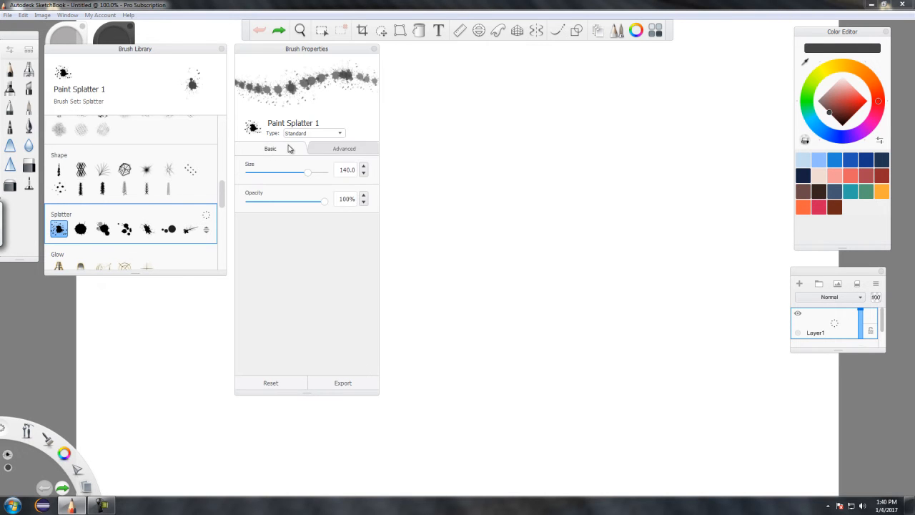
left_click(343, 150)
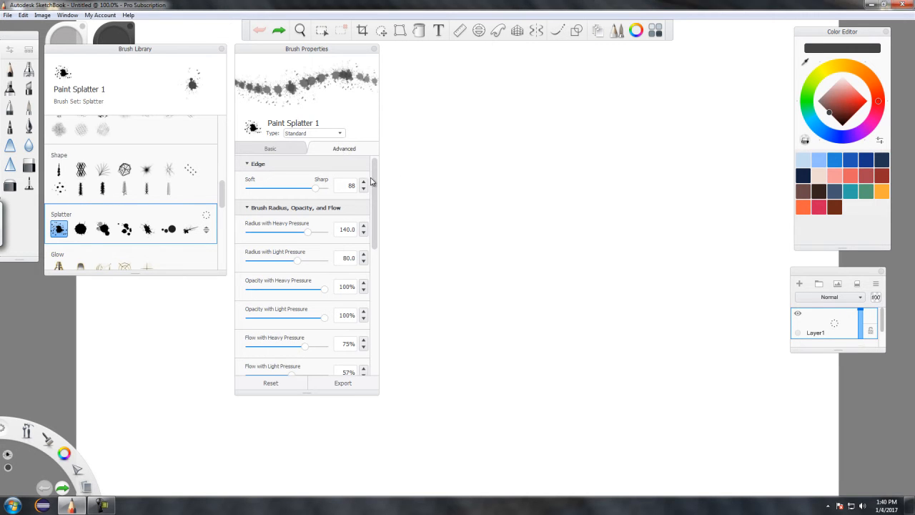
left_click_drag(375, 182, 377, 312)
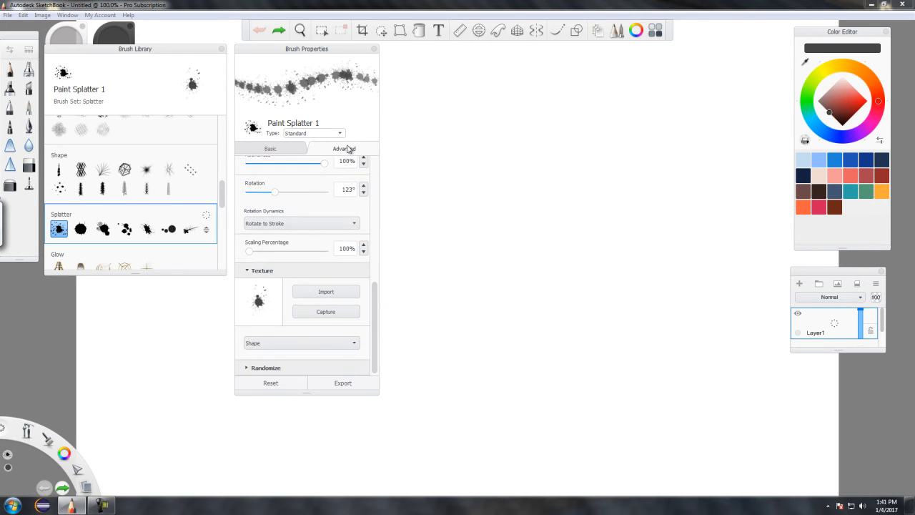
left_click(374, 50)
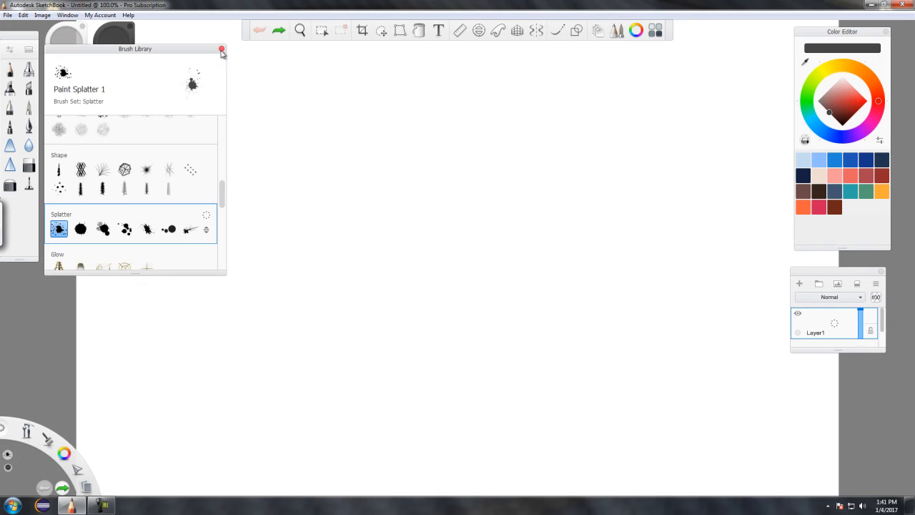
left_click(222, 50)
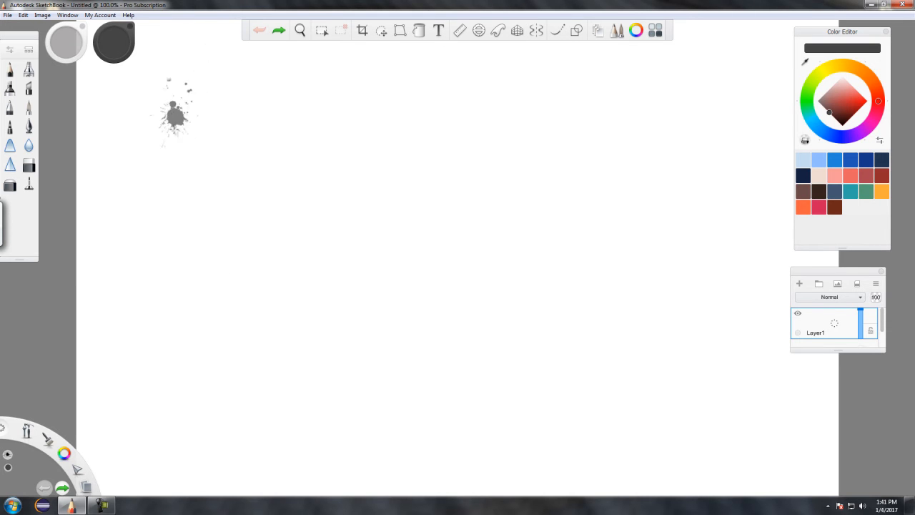
Select the Hard Eraser from the Lagoon's brush options.
left_click(28, 432)
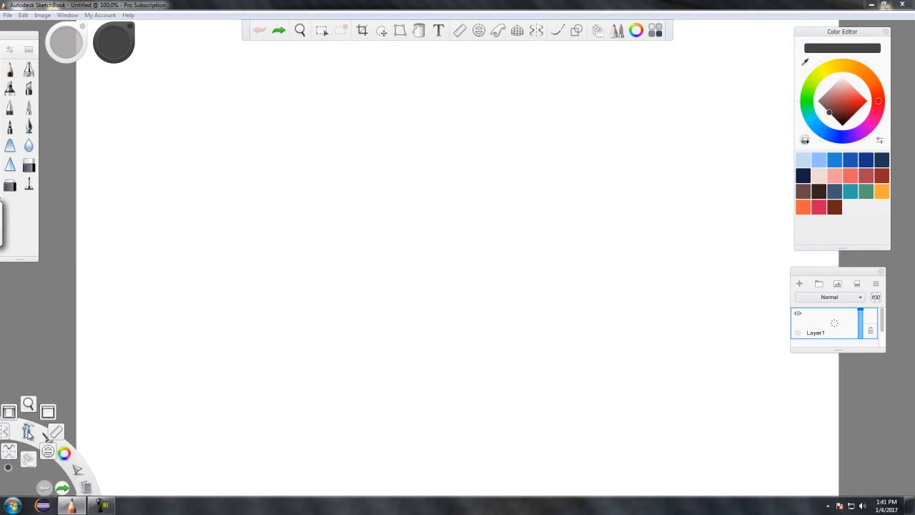
left_click(49, 443)
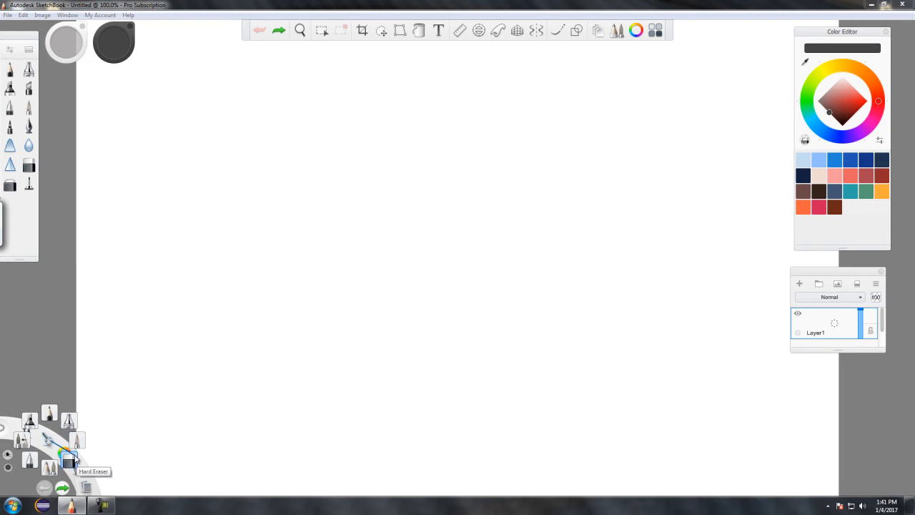
left_click(70, 461)
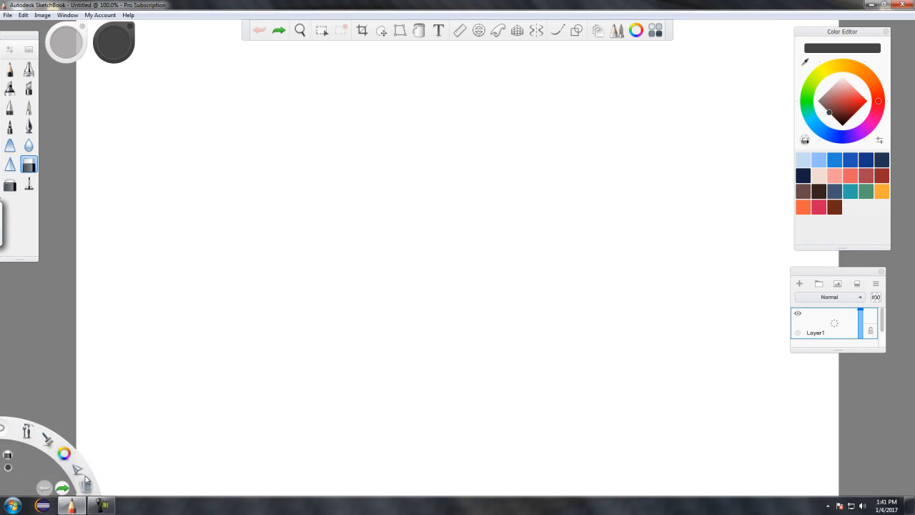
Examine the options of the Selection, Crop, Quick Transform and Distort tools on the empty canvas.
mouse_move(76, 470)
left_click(322, 32)
left_click(324, 33)
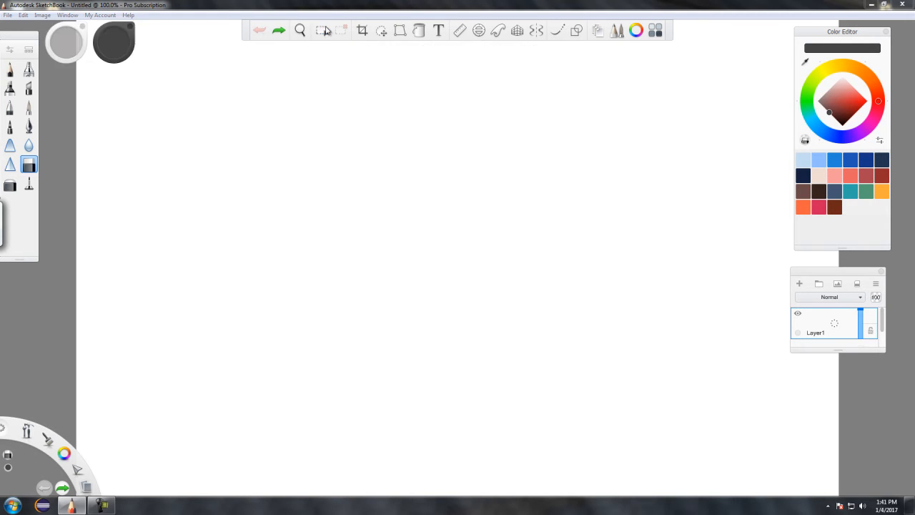
left_click(324, 32)
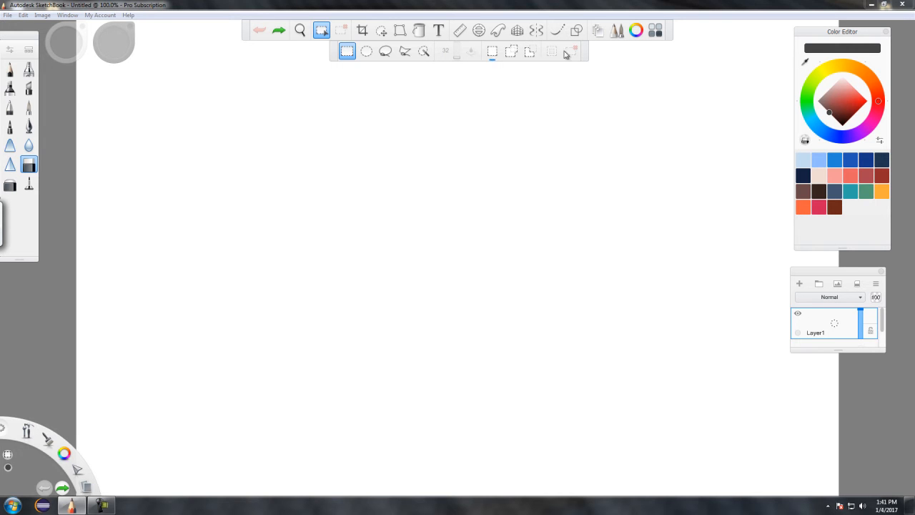
left_click(363, 30)
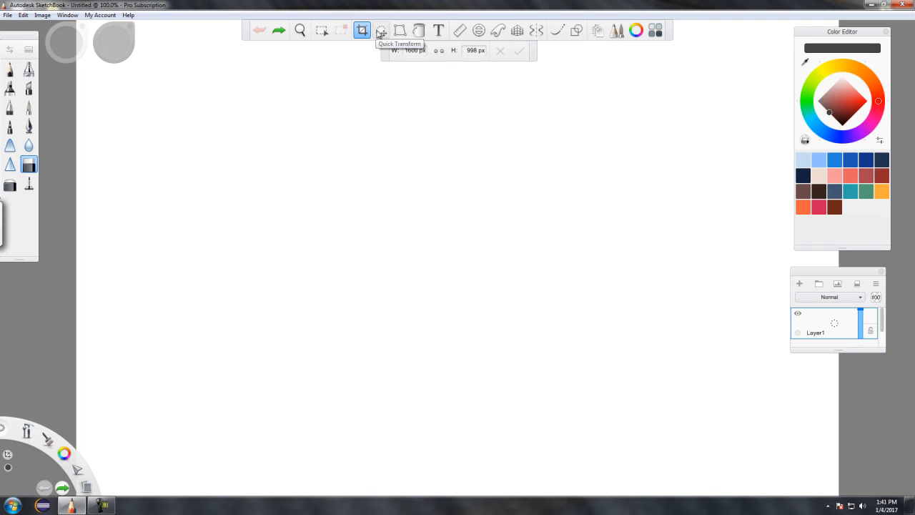
left_click(380, 32)
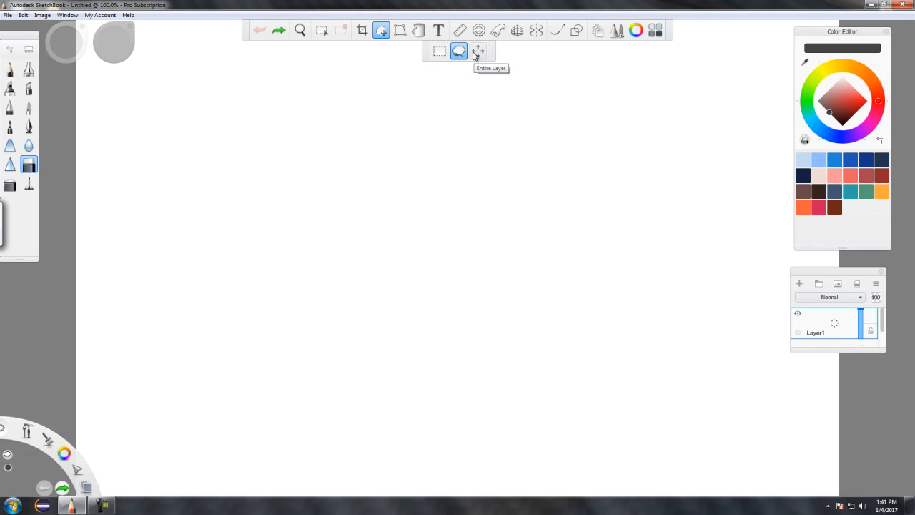
left_click(401, 31)
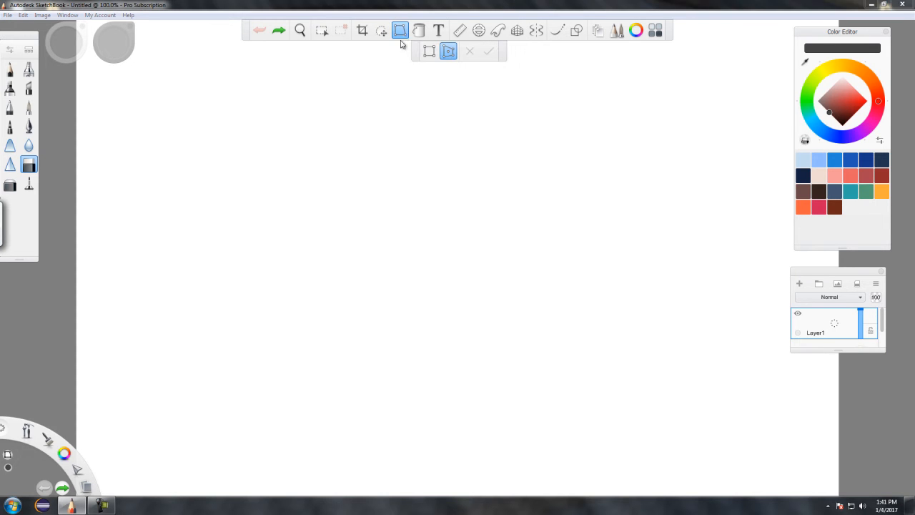
Add the glass image 512qRfh-bKL._SL1119_ from the desktop, scale it down to fit in the middle of the canvas, and finish the transform.
left_click(7, 15)
left_click(60, 109)
left_click(434, 136)
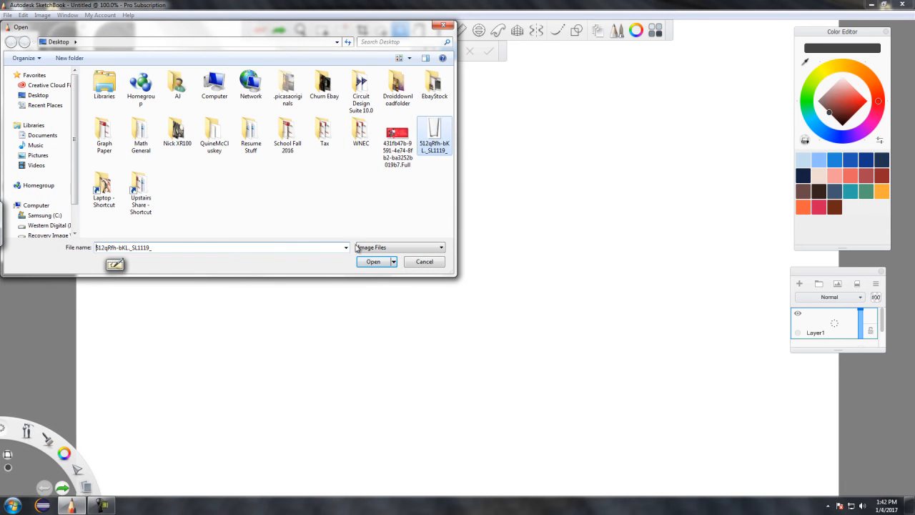
left_click(374, 262)
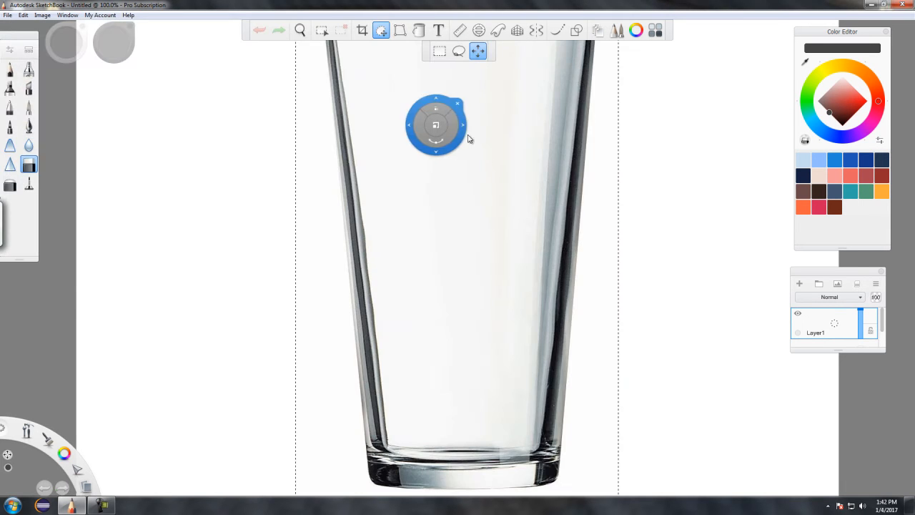
left_click_drag(548, 265, 472, 68)
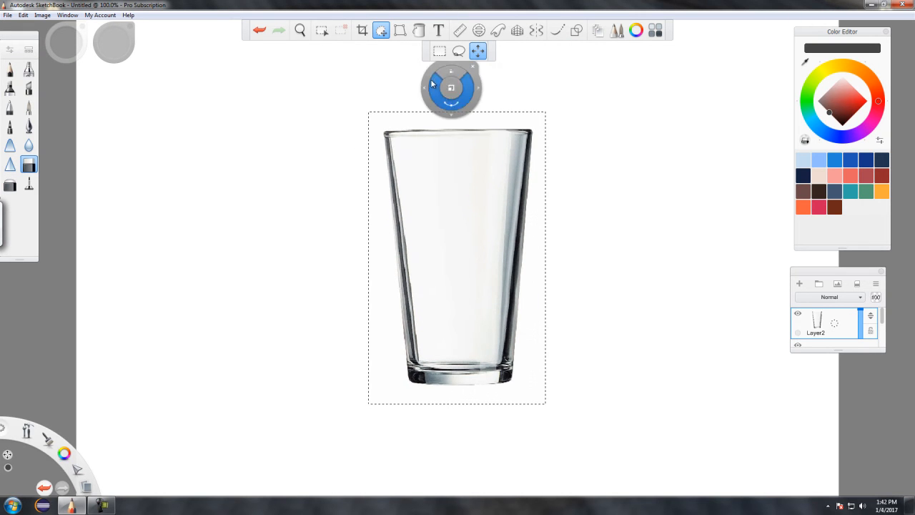
left_click(474, 67)
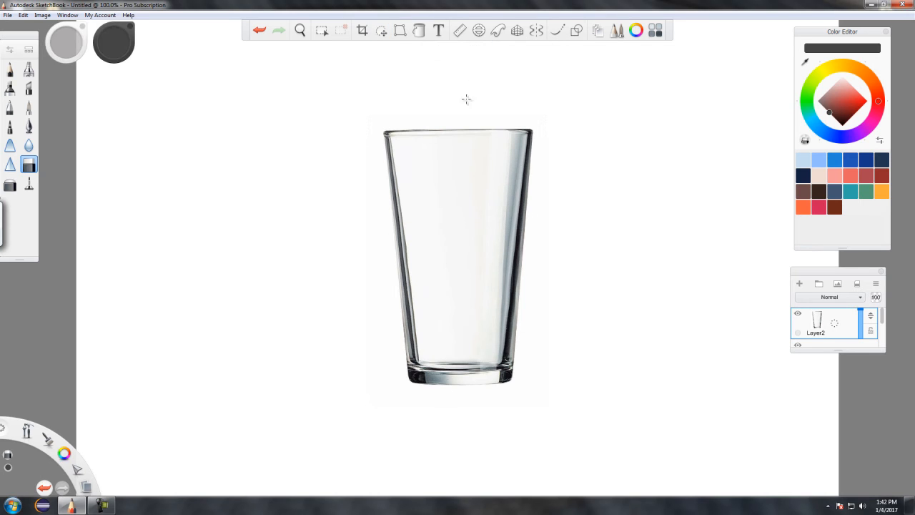
Distort the glass image by its bottom edge and bottom-right corner, and undo the corner change.
left_click(400, 30)
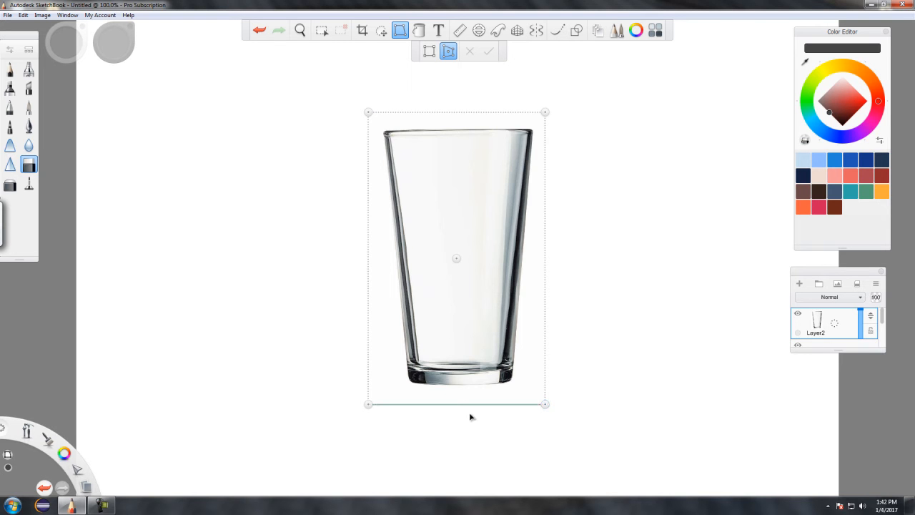
mouse_move(473, 407)
left_mouse_down()
mouse_move(343, 340)
mouse_move(291, 278)
mouse_move(300, 294)
mouse_move(517, 326)
mouse_move(650, 194)
mouse_move(572, 253)
mouse_move(456, 294)
mouse_move(467, 398)
left_mouse_up()
left_click_drag(541, 394, 756, 241)
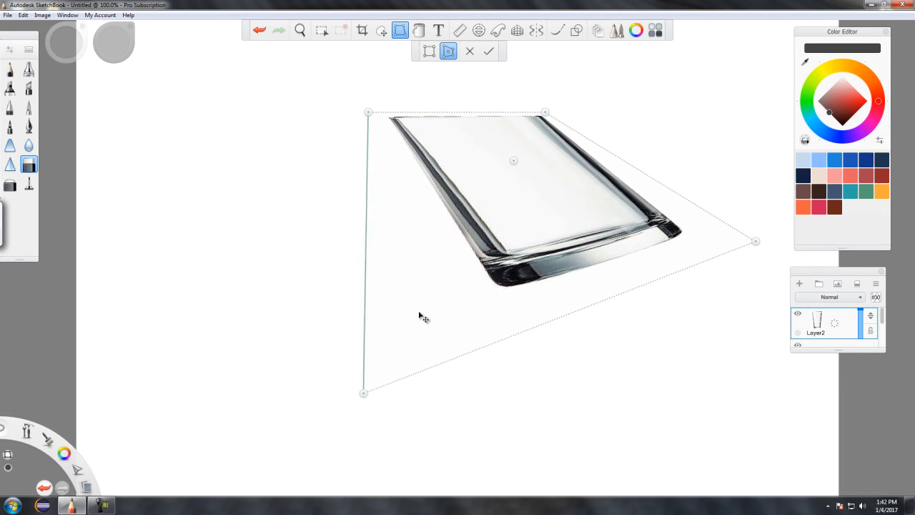
left_click(259, 32)
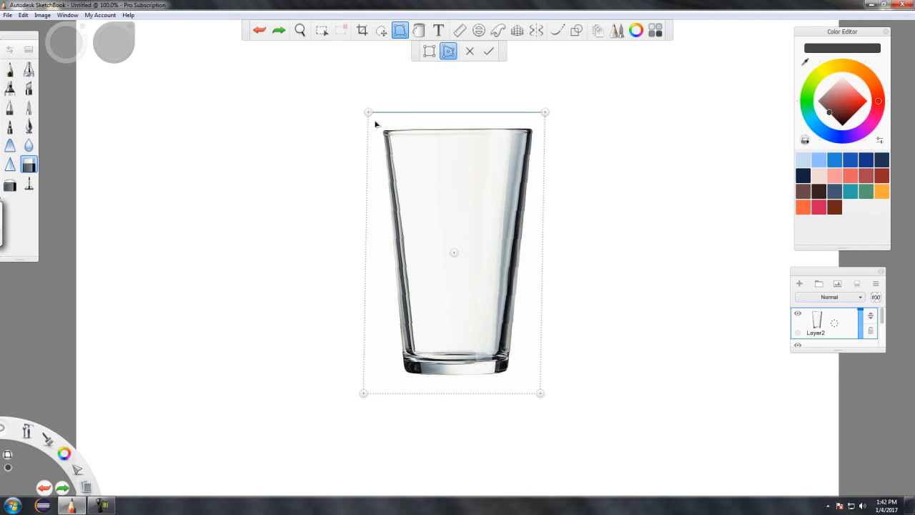
Distort the top corners of the glass image until its sides cross, and undo all the distortions.
left_click_drag(374, 116, 331, 132)
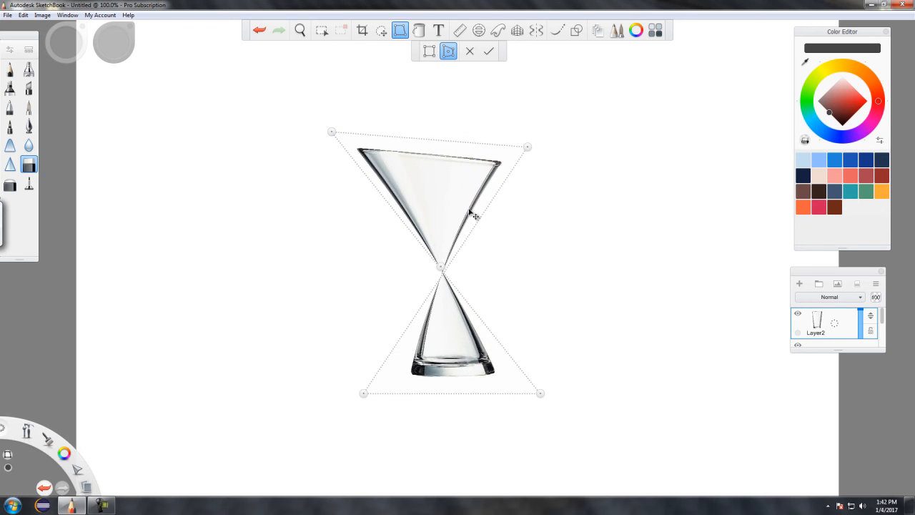
left_click(261, 33)
left_click(258, 32)
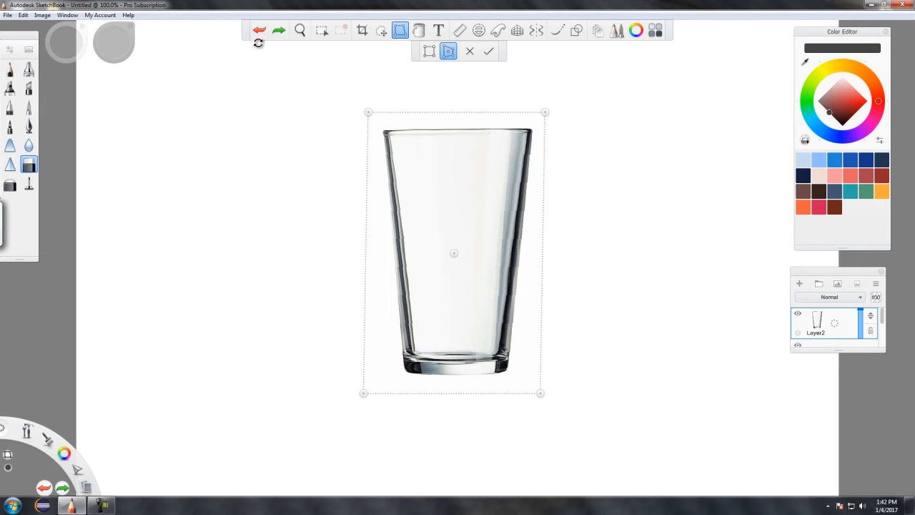
left_click(263, 33)
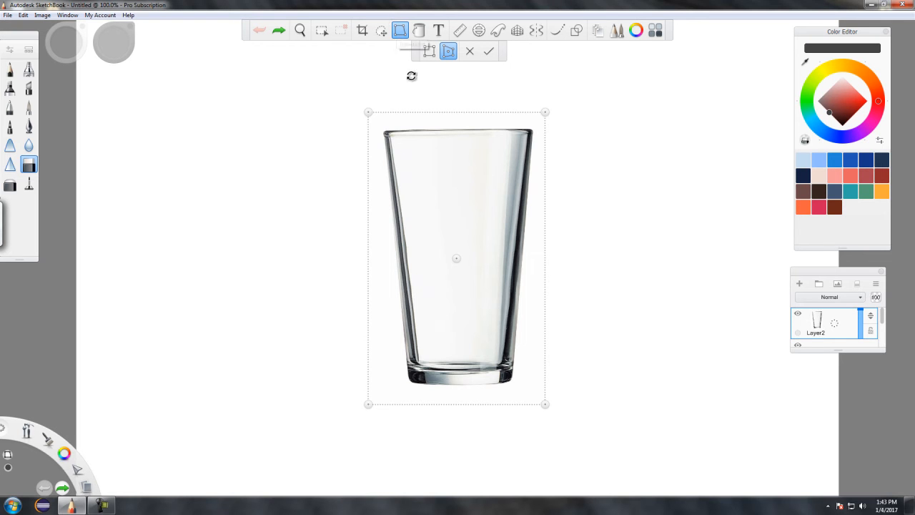
Leave the Distort tool and undo the glass image placement to return to an empty canvas.
left_click(402, 35)
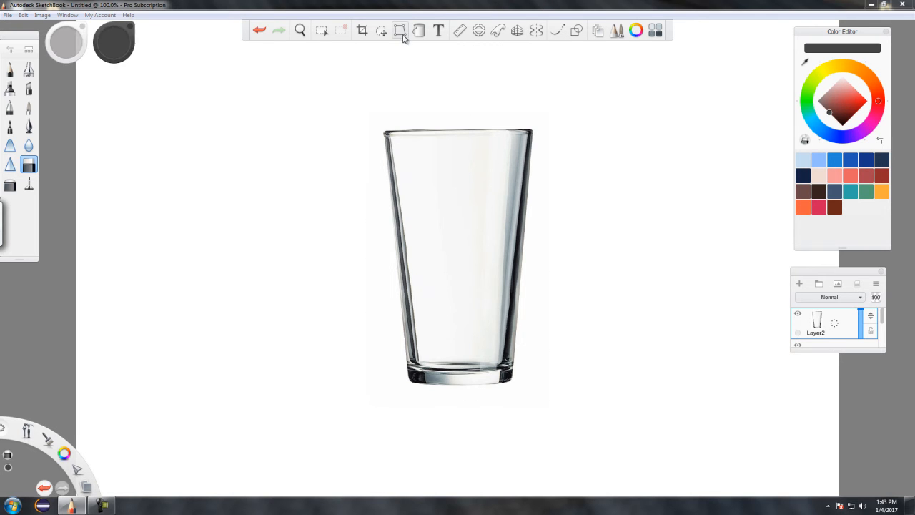
left_click(12, 15)
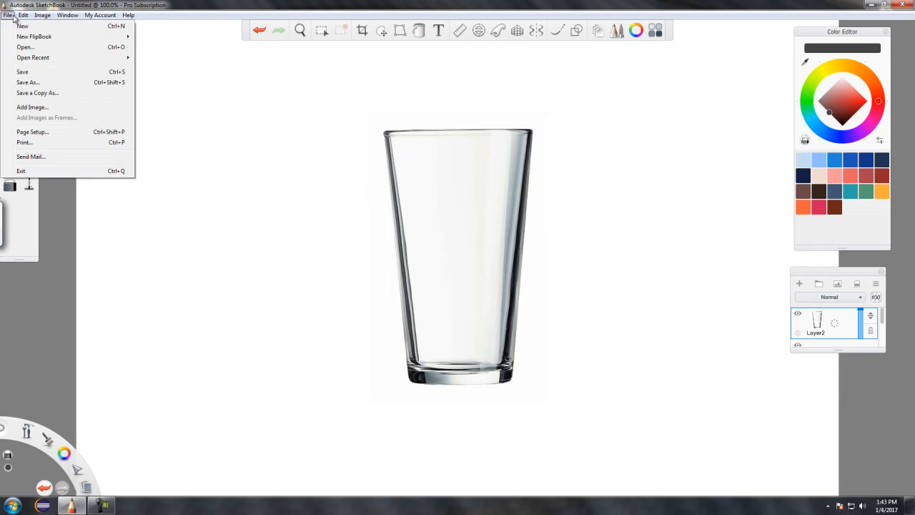
mouse_move(128, 15)
left_click(262, 38)
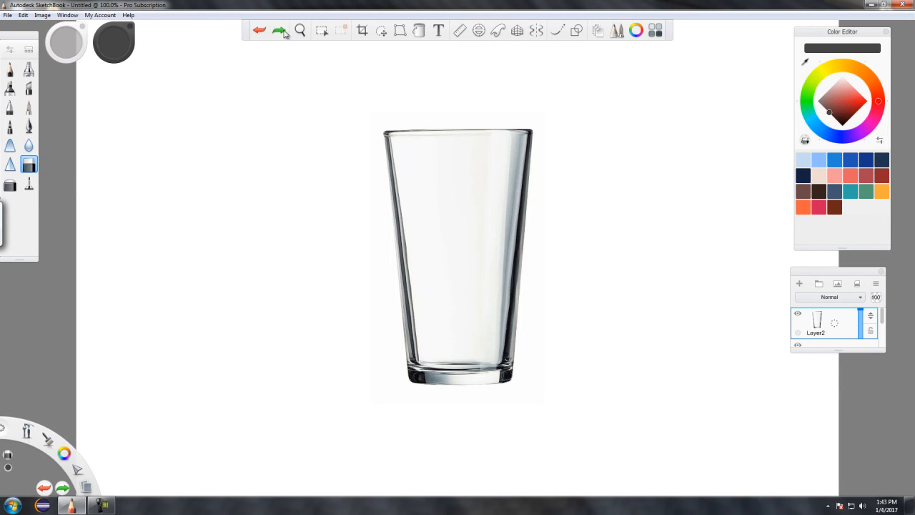
left_click(260, 31)
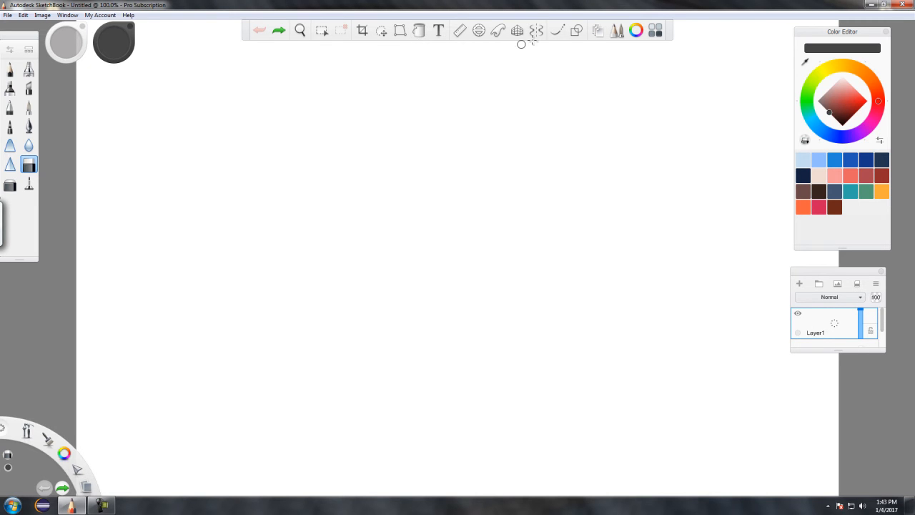
View the fill options, and try to draw ellipses with the shape tool while the Hard Eraser is active.
left_click(419, 30)
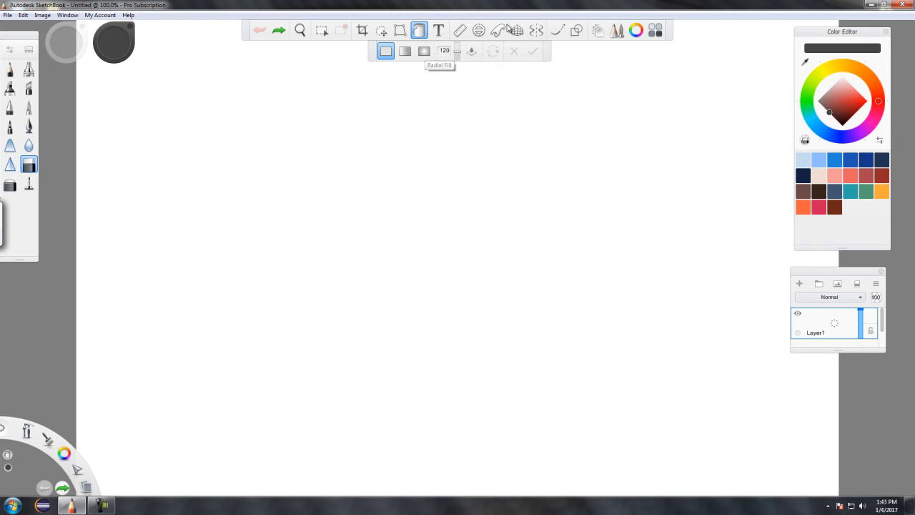
left_click(576, 30)
left_click(469, 51)
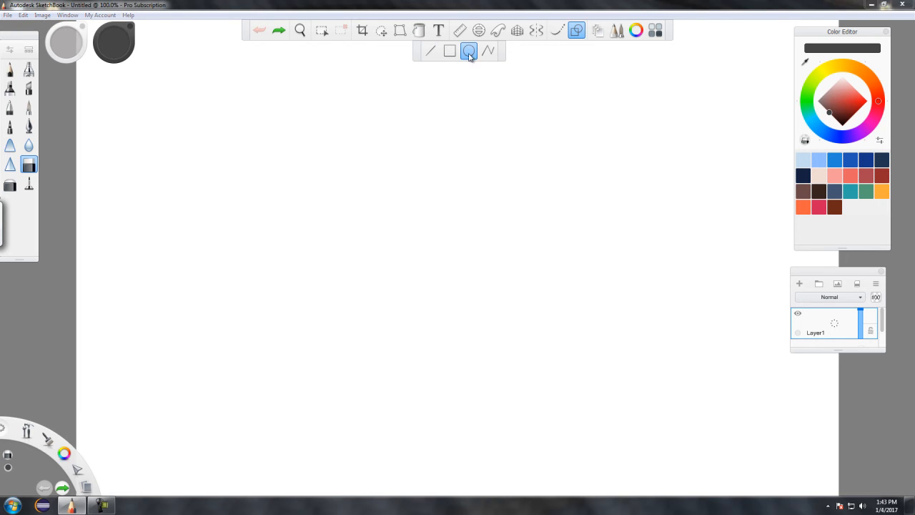
left_click_drag(512, 295, 361, 228)
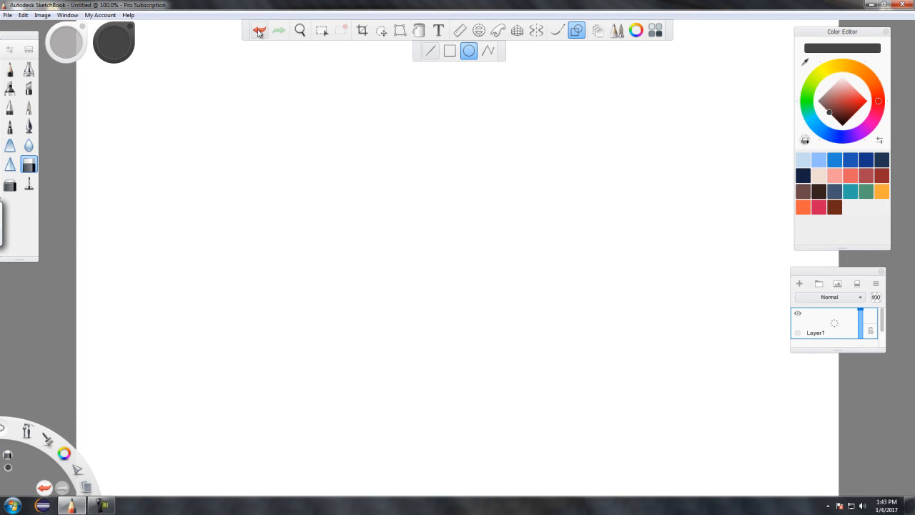
left_click(260, 32)
left_click_drag(378, 214, 467, 279)
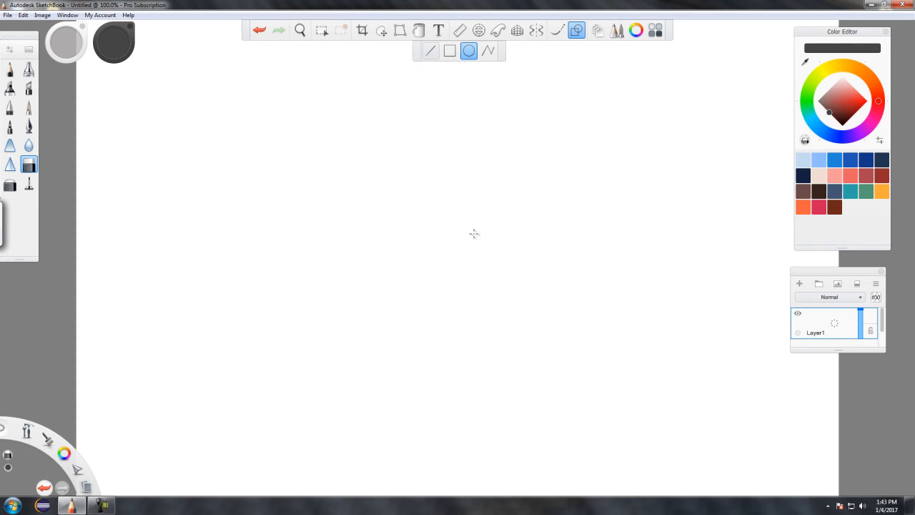
left_click(431, 51)
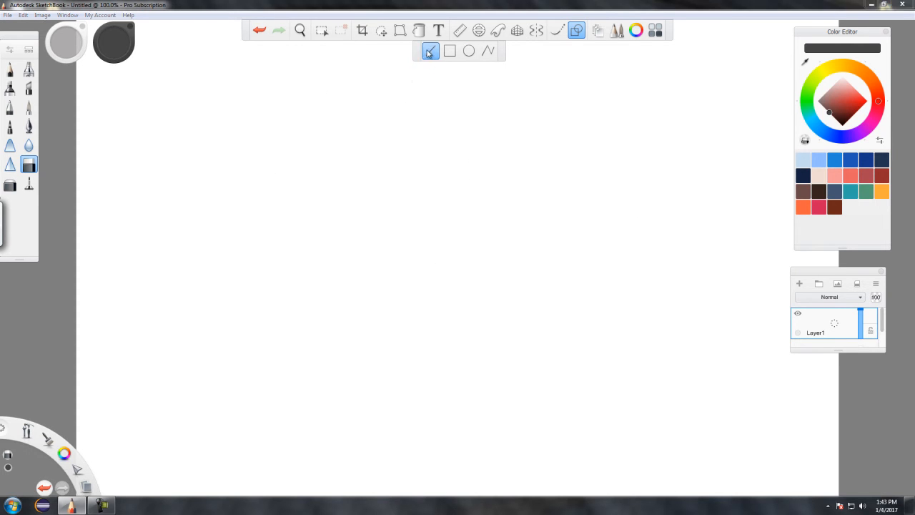
left_click(468, 51)
Switch from the eraser to a drawing brush and draw a circle in the upper middle of the canvas with the Ellipse tool.
left_click(29, 183)
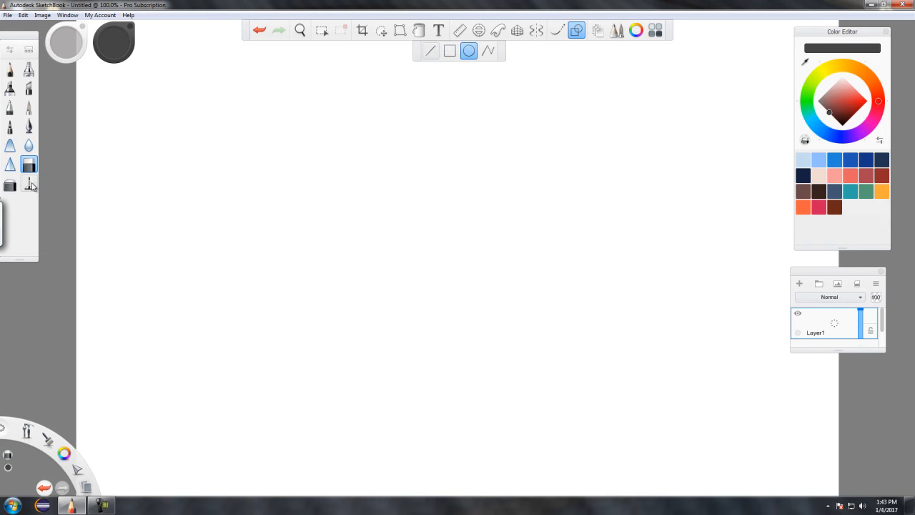
left_click(9, 108)
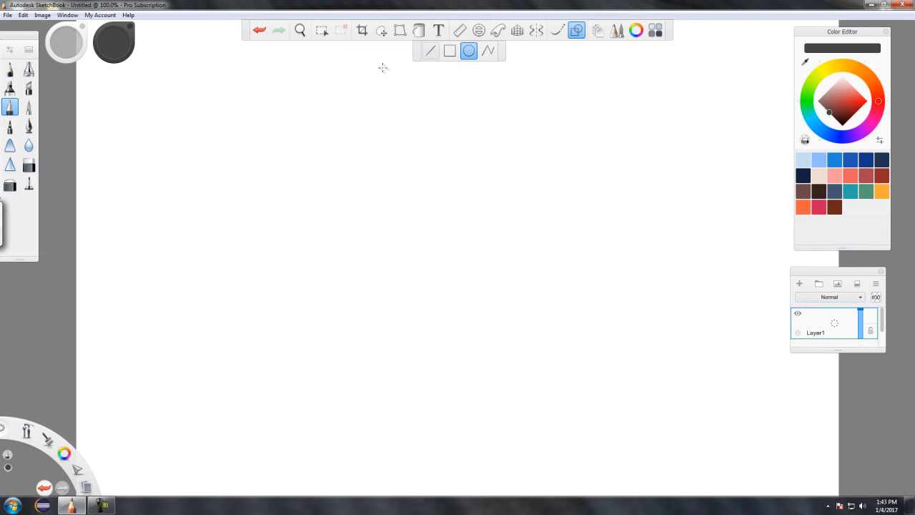
left_click(431, 53)
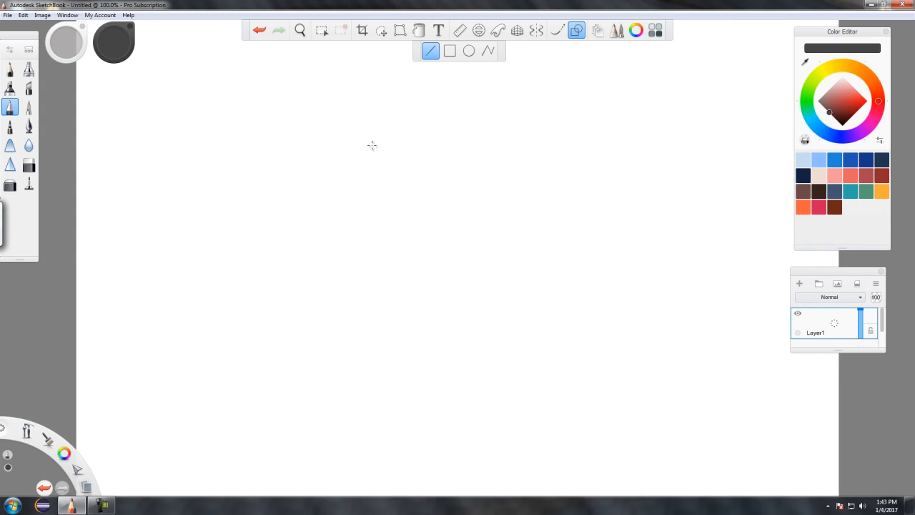
left_click(468, 51)
left_click_drag(427, 204, 429, 207)
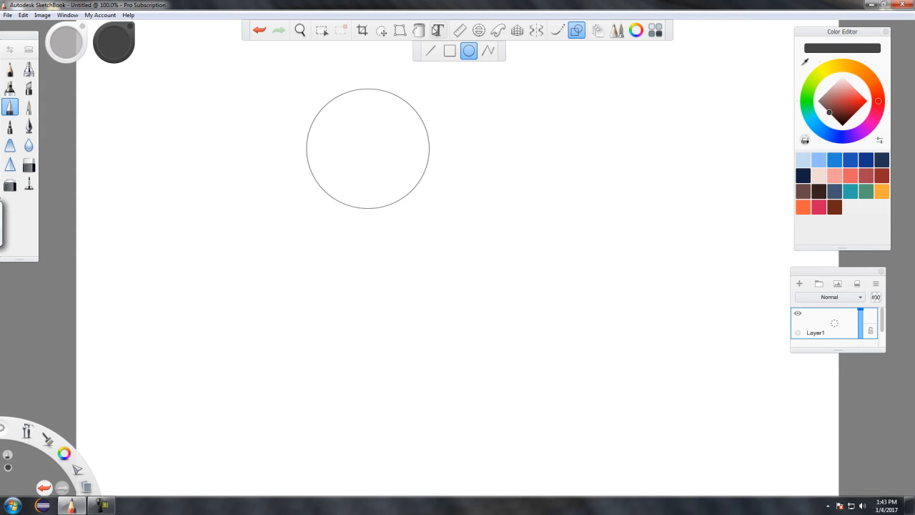
Apply a linear gradient fill to the circle and reposition its end handles so the shading runs from dark at the top to white below.
left_click(419, 30)
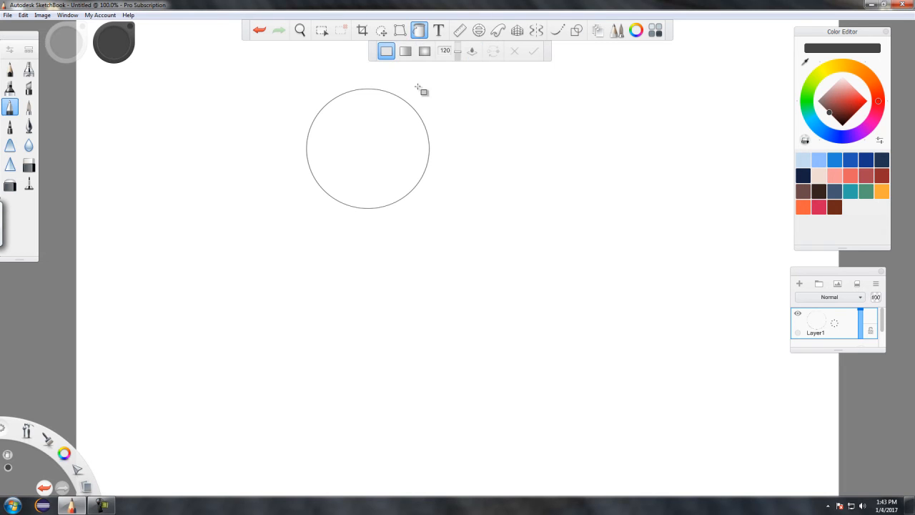
left_click(405, 50)
left_click(370, 135)
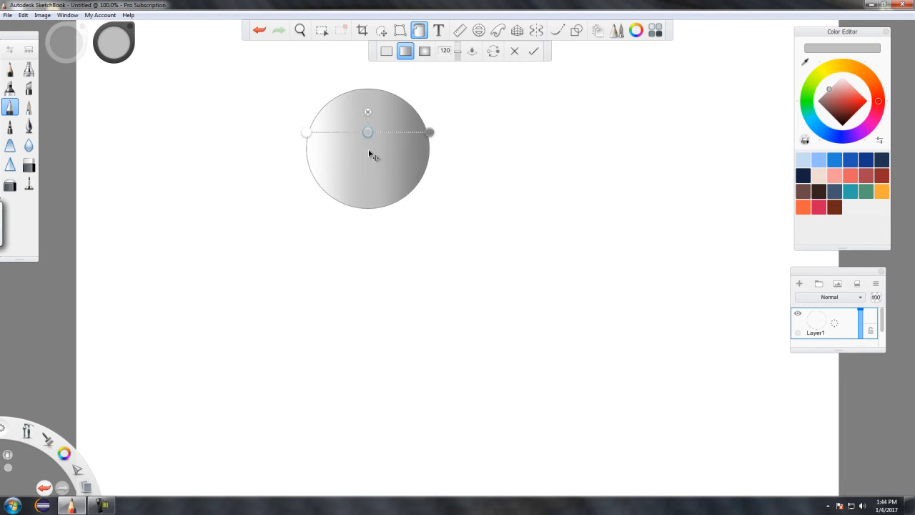
mouse_move(392, 131)
left_mouse_down()
mouse_move(333, 133)
mouse_move(304, 147)
mouse_move(322, 171)
mouse_move(368, 147)
mouse_move(361, 141)
mouse_move(387, 136)
mouse_move(303, 139)
left_mouse_up()
left_click_drag(430, 134, 383, 94)
mouse_move(305, 145)
left_mouse_down()
mouse_move(348, 182)
mouse_move(374, 179)
mouse_move(372, 161)
mouse_move(354, 185)
left_mouse_up()
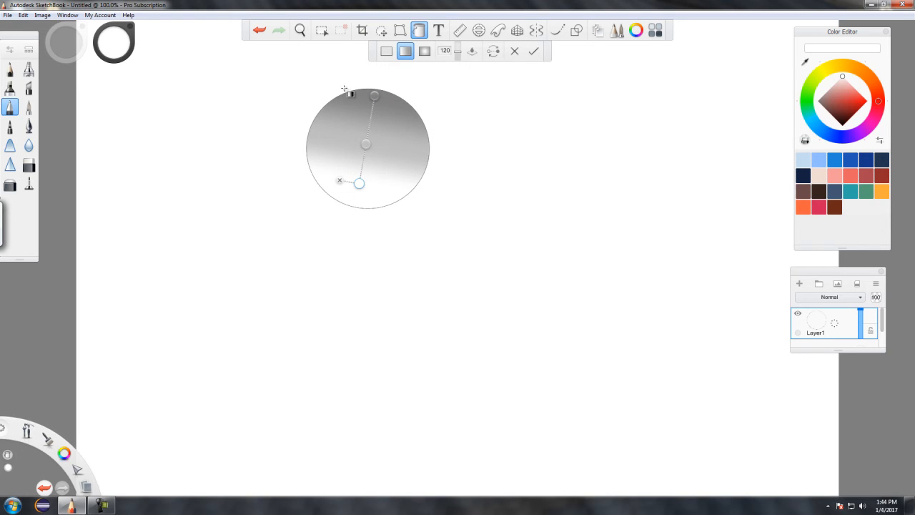
Move the gradient's middle handle, undo recent handle moves, and reorient the gradient vertically with white at the top and dark at the bottom.
mouse_move(368, 147)
left_click_drag(369, 147, 333, 98)
left_click(259, 32)
left_click(259, 31)
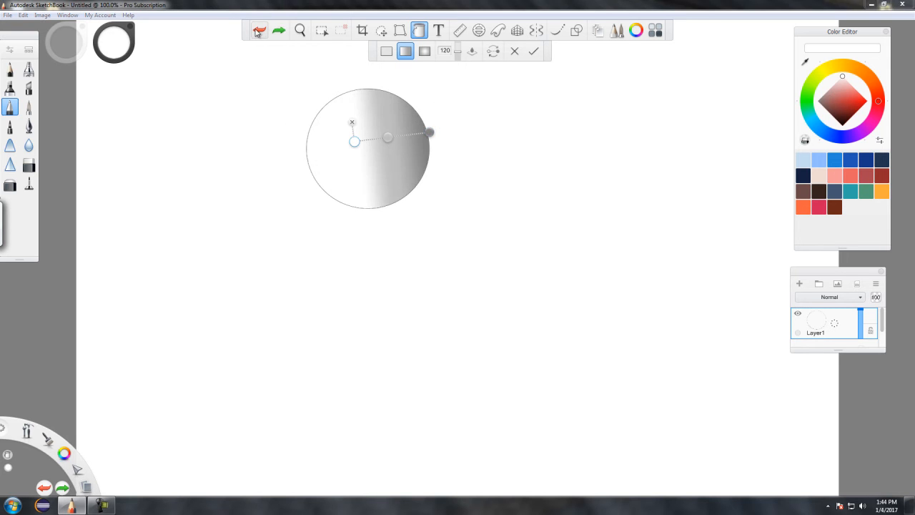
left_click_drag(431, 134, 371, 211)
left_click_drag(355, 146, 373, 100)
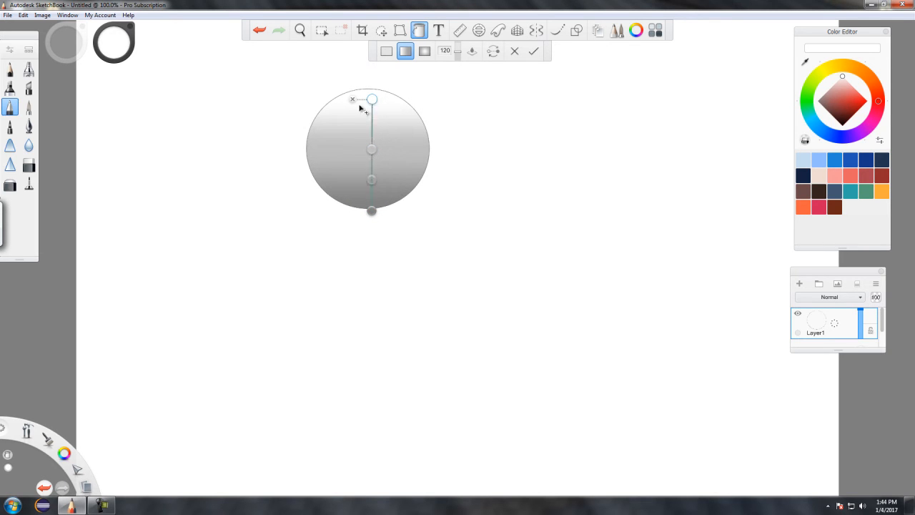
Undo all the linear gradient changes to leave the circle unfilled.
left_click(259, 32)
left_click(259, 32)
left_click(259, 32)
left_click(260, 32)
left_click(259, 32)
left_click(279, 31)
left_click(259, 32)
Apply a radial gradient fill to the circle, starting from its centre.
left_click(424, 51)
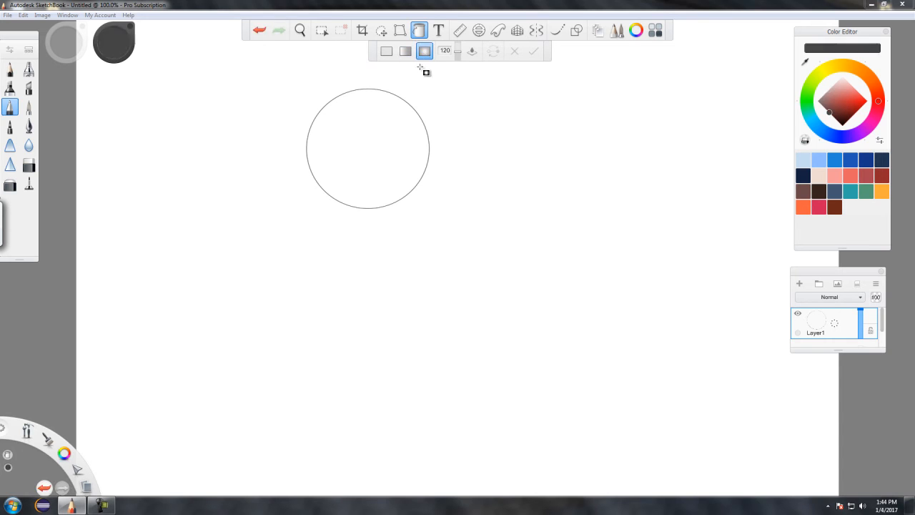
left_click(373, 150)
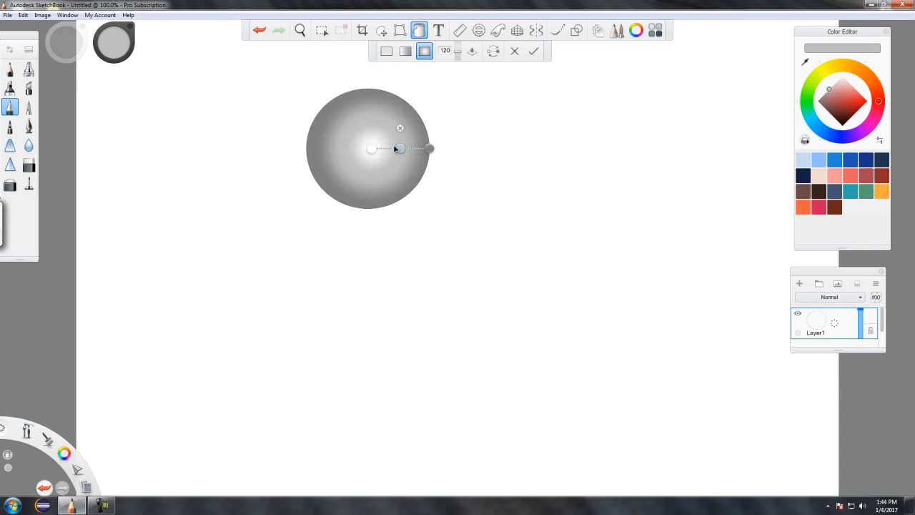
Move the radial gradient's centre to the circle's upper left and try the same fill on the surrounding canvas.
left_click_drag(372, 148, 349, 172)
left_click(343, 153)
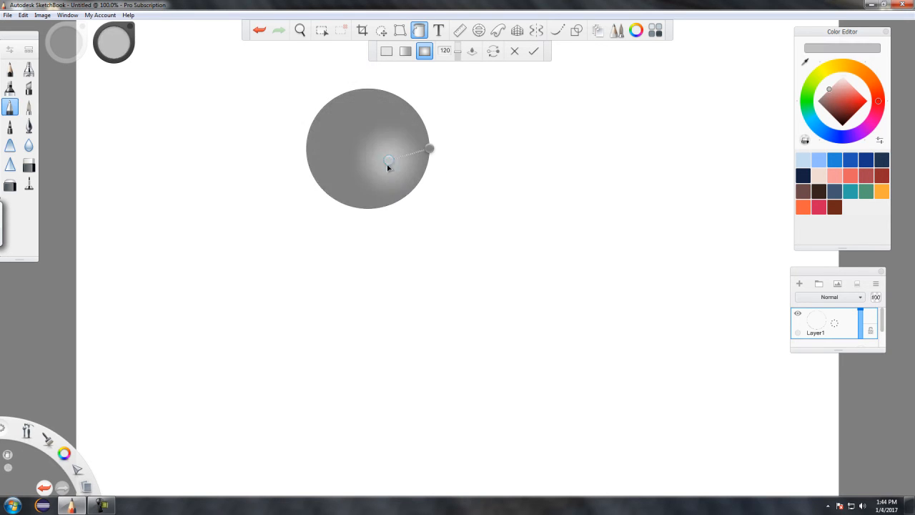
left_click_drag(388, 159, 345, 137)
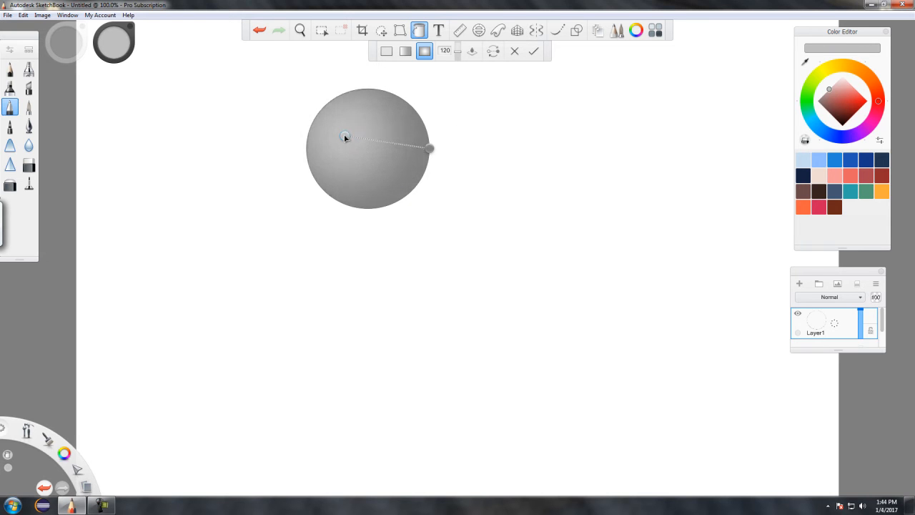
left_click(449, 163)
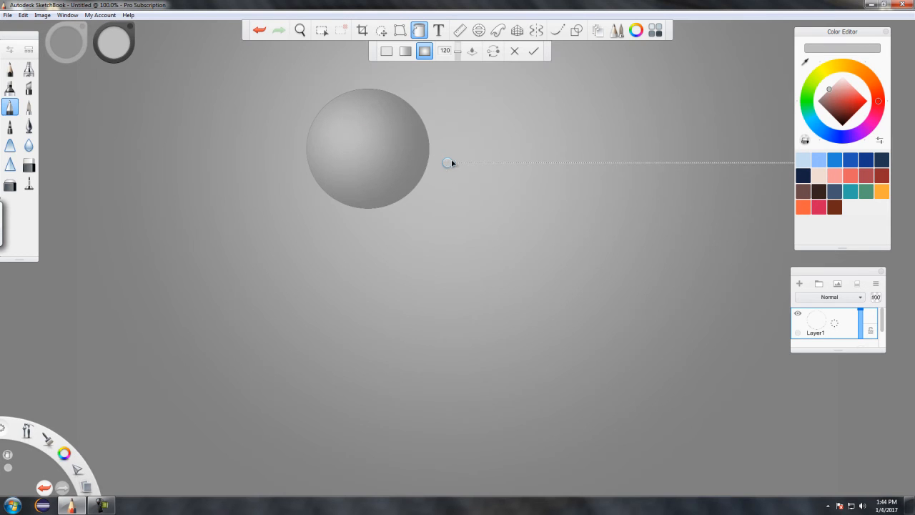
Undo the background fill, leave the fill tool, and undo the remaining drawing until the canvas is blank.
left_click(259, 30)
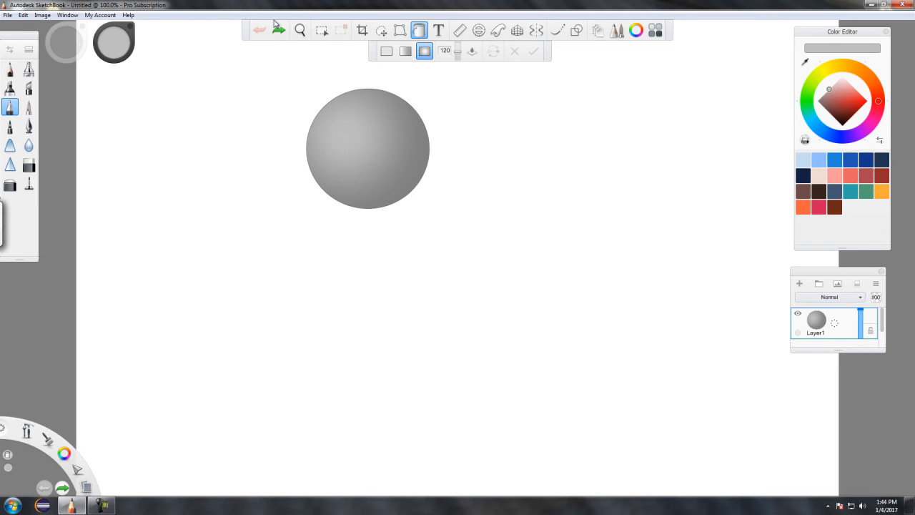
left_click(419, 30)
left_click(259, 31)
left_click(259, 30)
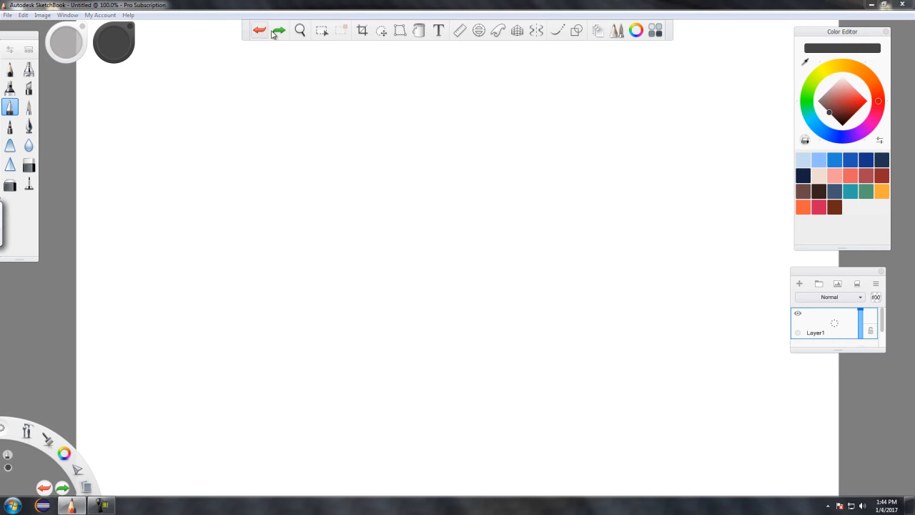
Open and dismiss the text layer editor, and display the straight ruler and ellipse guides in turn.
left_click(443, 34)
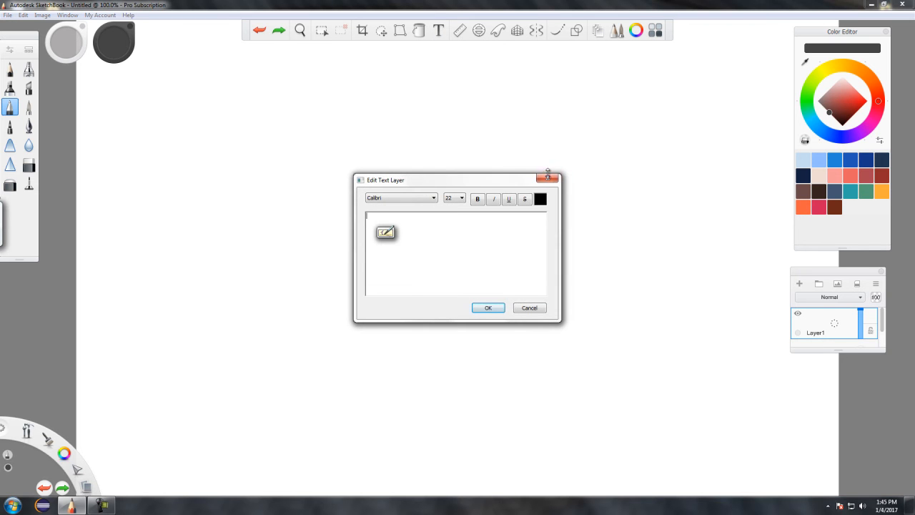
left_click(545, 177)
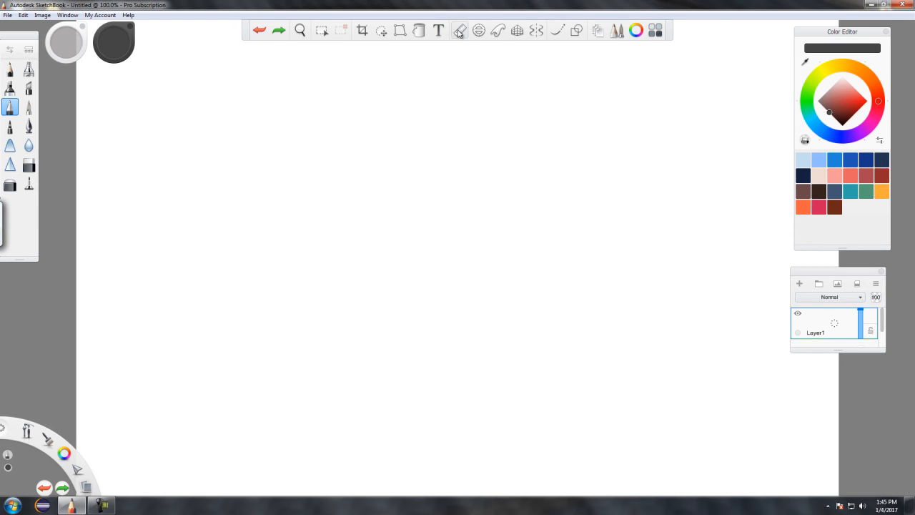
left_click(462, 32)
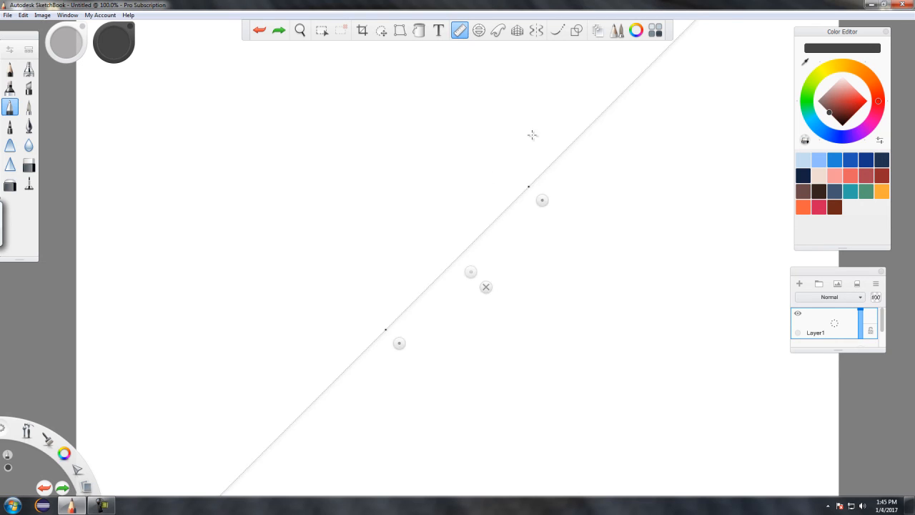
left_click(259, 32)
left_click(475, 33)
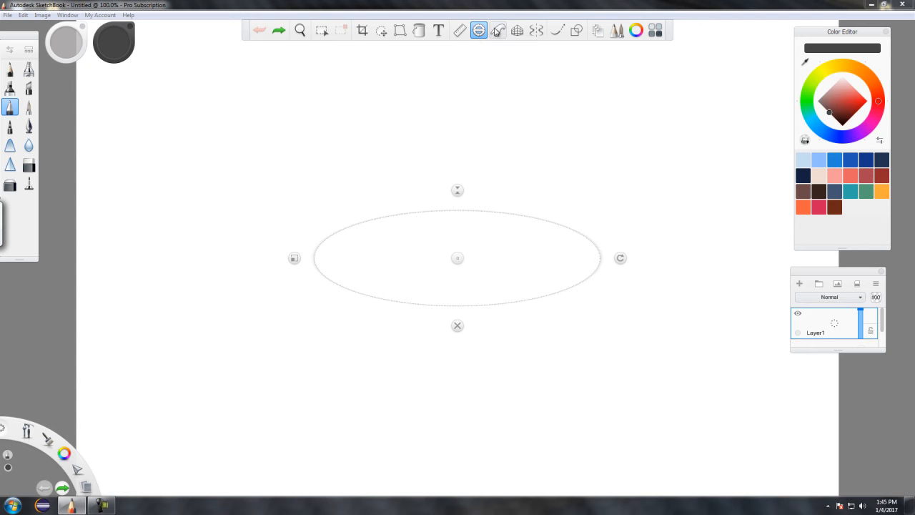
Display the French curve guide, rotate it counter-clockwise, trace its hooked end and part of its upper edge, and hide the guide.
left_click(497, 30)
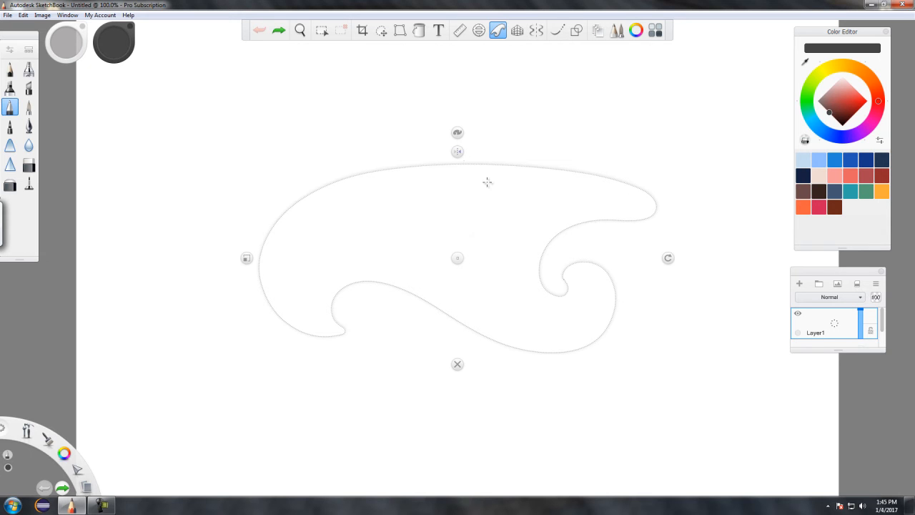
mouse_move(668, 259)
left_mouse_down()
mouse_move(673, 201)
mouse_move(664, 182)
left_mouse_up()
left_click_drag(596, 143, 587, 273)
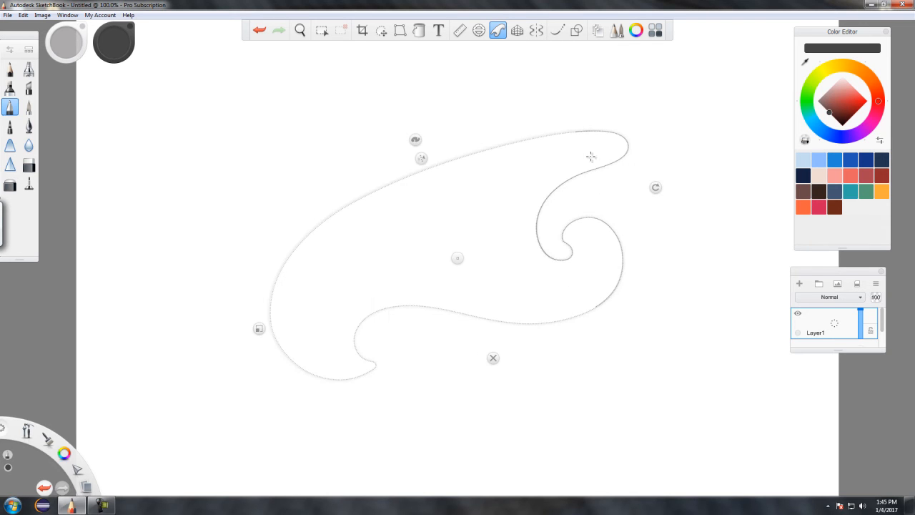
mouse_move(597, 157)
left_mouse_down()
mouse_move(548, 267)
mouse_move(613, 138)
mouse_move(592, 155)
left_mouse_up()
left_click_drag(516, 145, 494, 173)
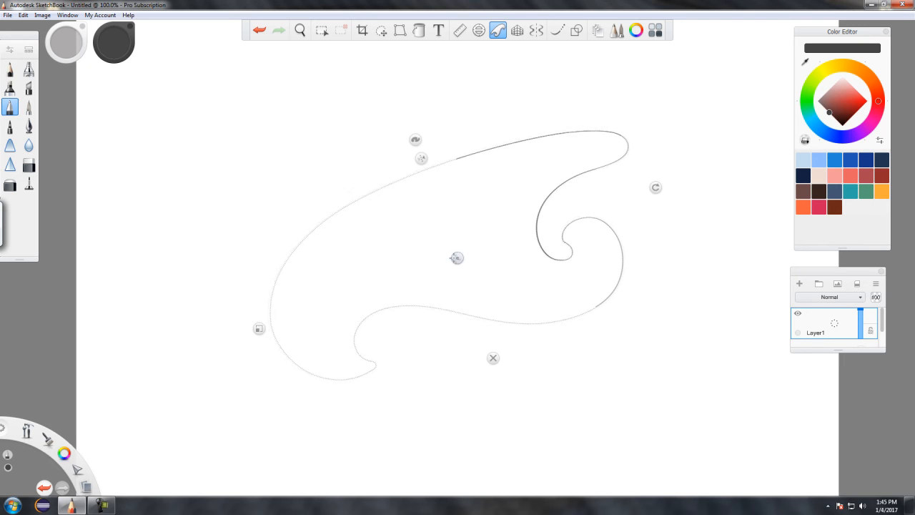
left_click_drag(458, 258, 401, 226)
left_click(498, 30)
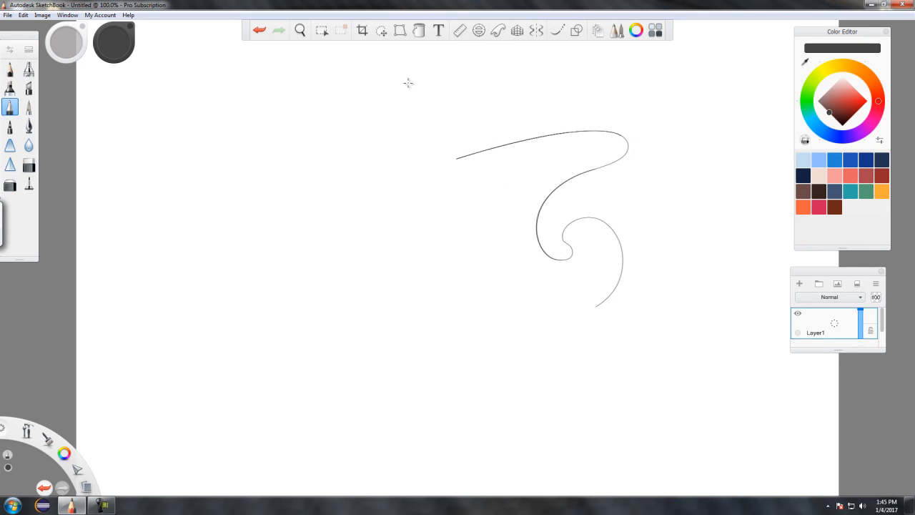
Undo all the French curve strokes to clear the canvas.
left_click(256, 39)
left_click(256, 41)
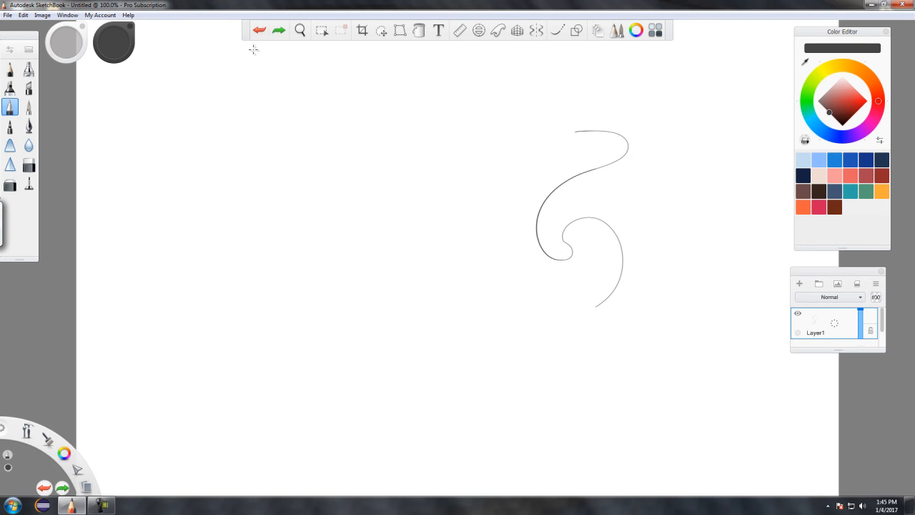
left_click(260, 29)
left_click(259, 30)
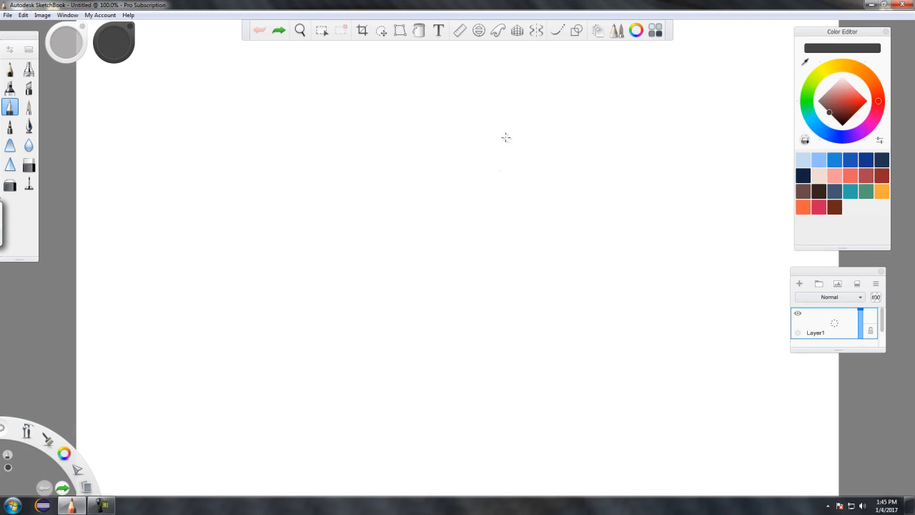
Turn on the perspective guide in 1-point mode and move its vanishing point slightly up and to the left.
left_click(517, 30)
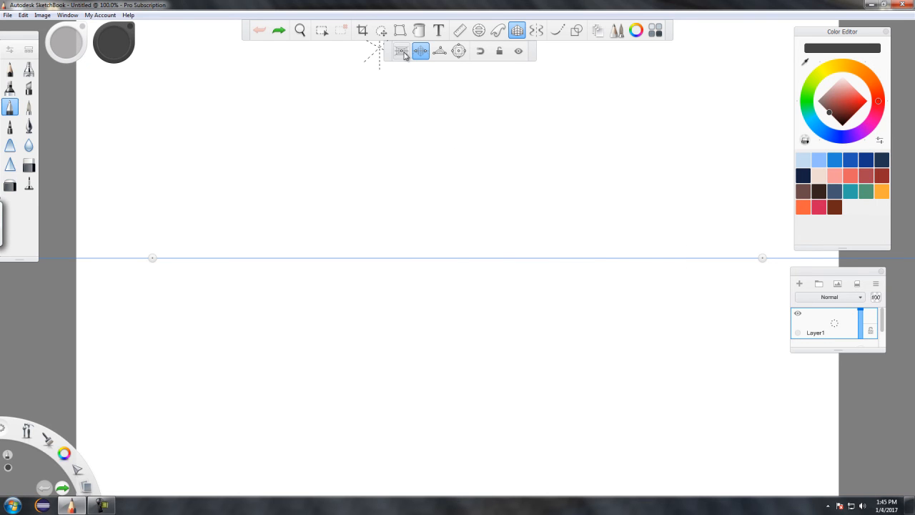
left_click(403, 53)
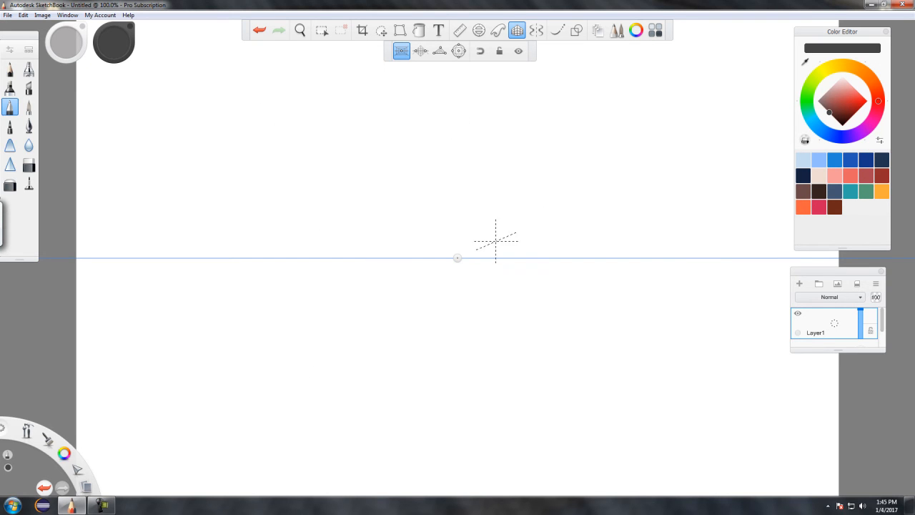
mouse_move(458, 258)
left_mouse_down()
mouse_move(414, 247)
mouse_move(271, 173)
mouse_move(466, 147)
mouse_move(558, 253)
mouse_move(444, 274)
mouse_move(439, 264)
mouse_move(517, 258)
mouse_move(465, 237)
mouse_move(432, 237)
mouse_move(453, 242)
left_mouse_up()
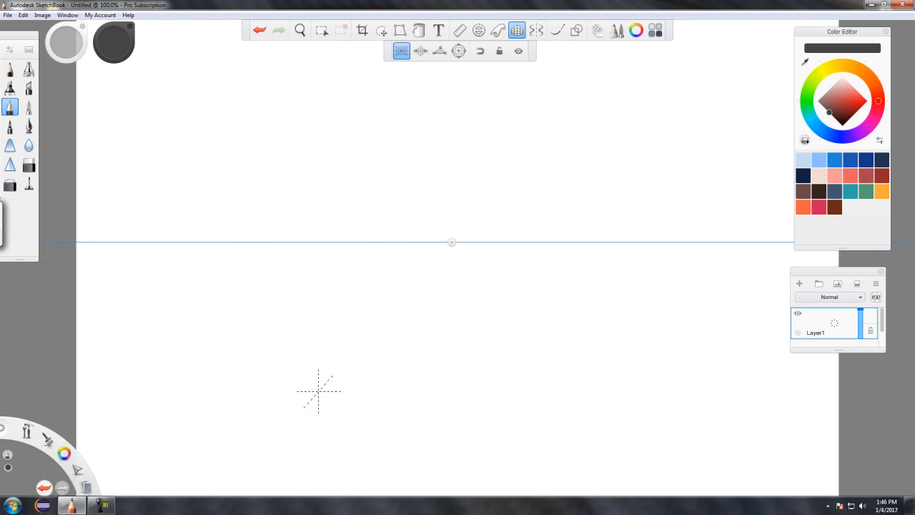
Draw six diagonal lines at different angles converging through the vanishing point.
left_click_drag(231, 390, 547, 177)
left_click_drag(229, 322, 560, 202)
left_click_drag(233, 297, 548, 219)
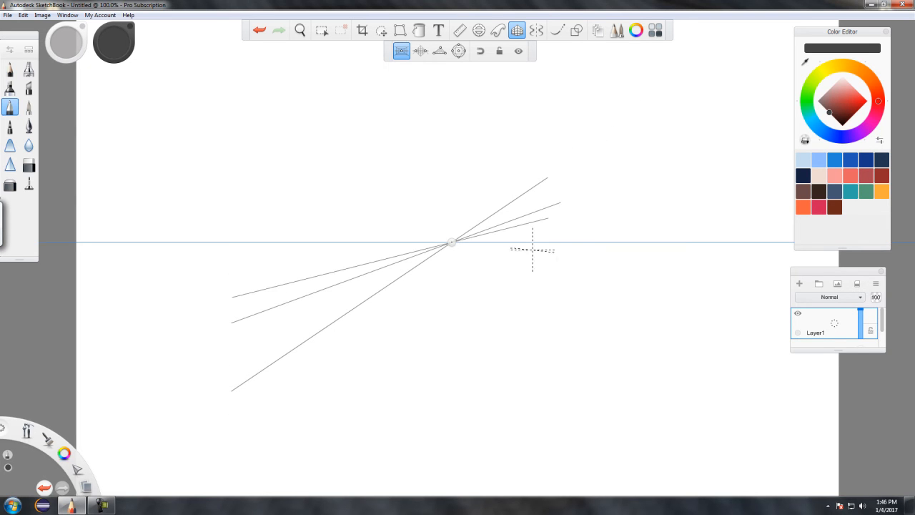
left_click_drag(603, 374, 289, 99)
left_click_drag(524, 373, 409, 164)
left_click_drag(559, 102, 346, 382)
Draw six horizontal lines across the diagonals, three above and three below the horizon.
left_click_drag(578, 135, 302, 135)
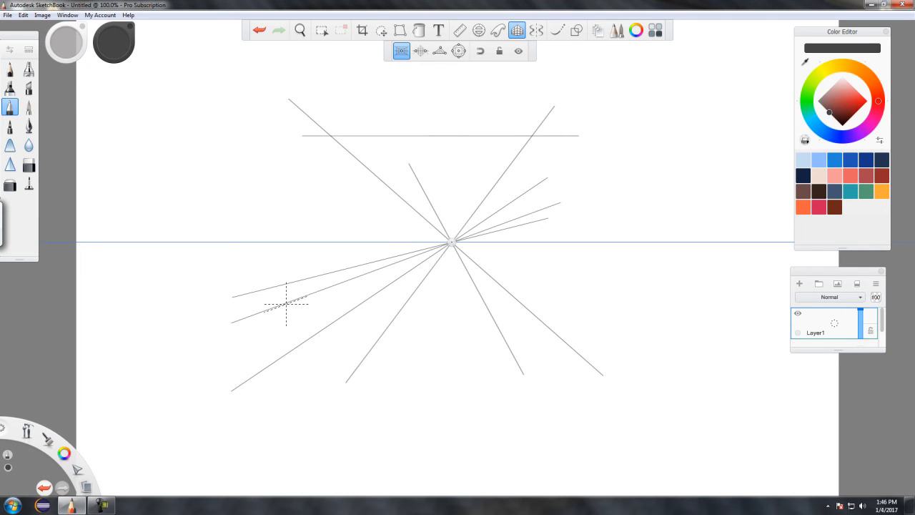
left_click_drag(301, 312, 646, 312)
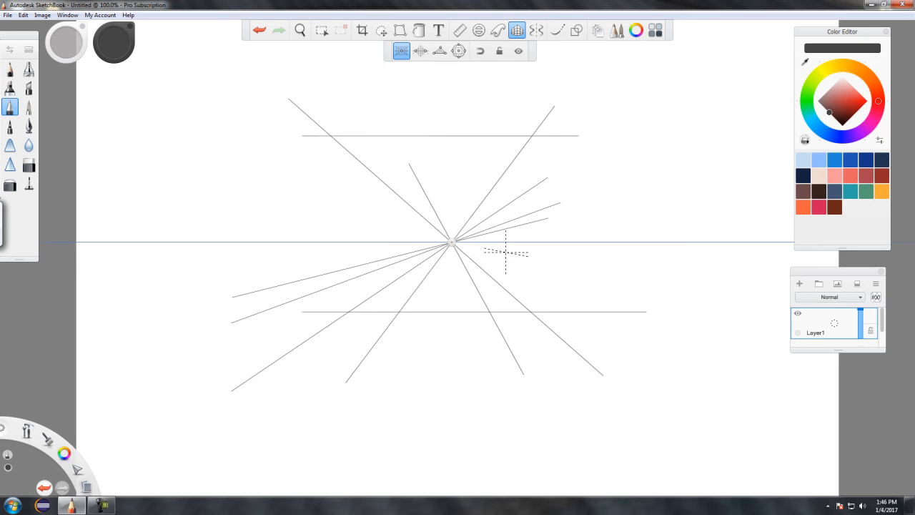
left_click_drag(319, 358, 646, 358)
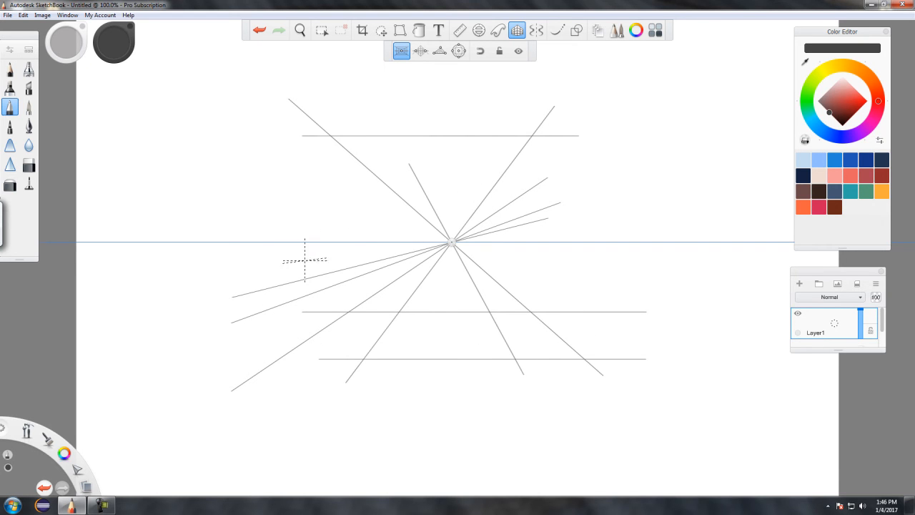
left_click_drag(248, 275, 665, 275)
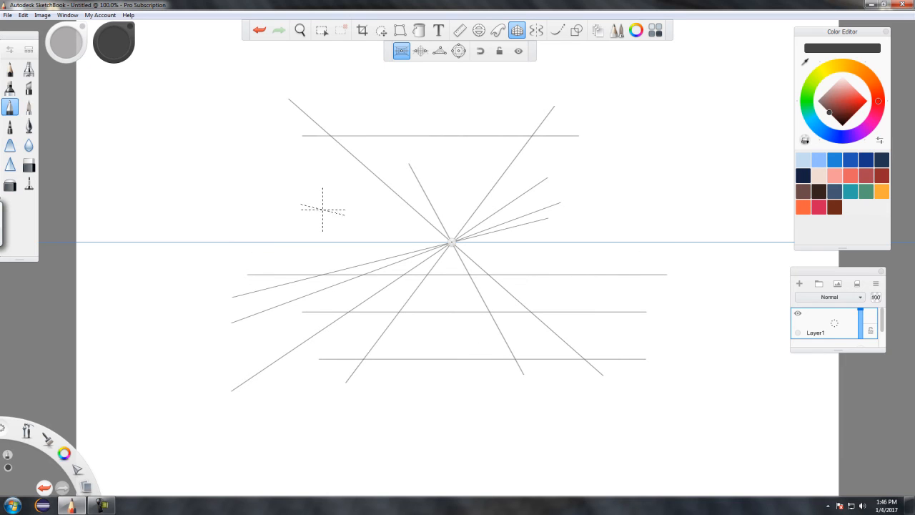
left_click_drag(312, 210, 650, 210)
left_click_drag(299, 177, 647, 176)
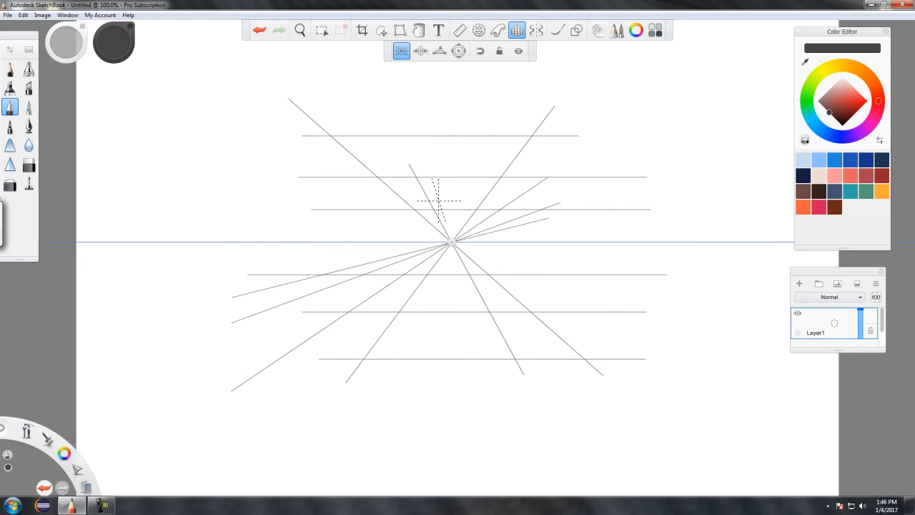
Draw two steep, nearly vertical lines through the vanishing point, undoing the first attempt.
left_click_drag(441, 391, 443, 244)
left_click(258, 30)
left_click_drag(428, 385, 457, 215)
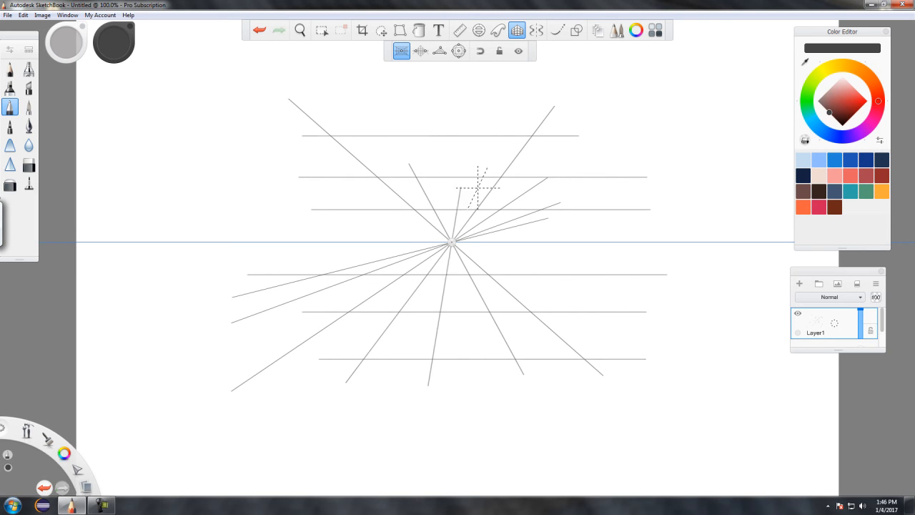
left_click_drag(432, 88, 458, 285)
left_click_drag(366, 262, 614, 298)
left_click_drag(267, 295, 604, 295)
left_click_drag(306, 338, 651, 338)
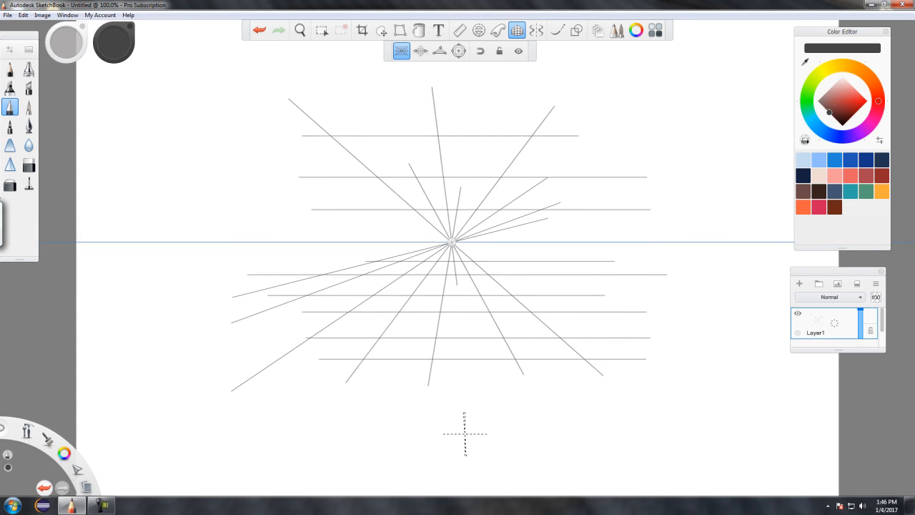
left_click(258, 30)
left_click(259, 30)
left_click(258, 30)
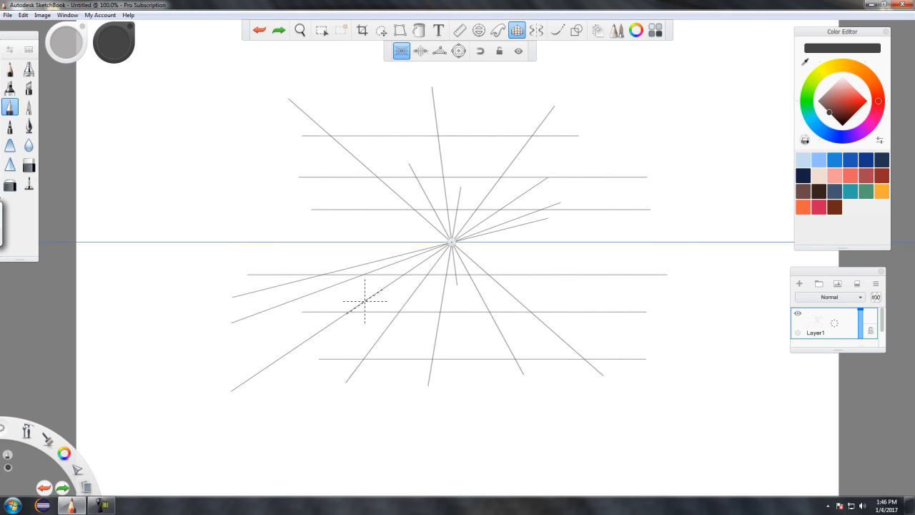
Draw three extra horizontal lines between the existing ones below the horizon.
left_click_drag(366, 259, 567, 259)
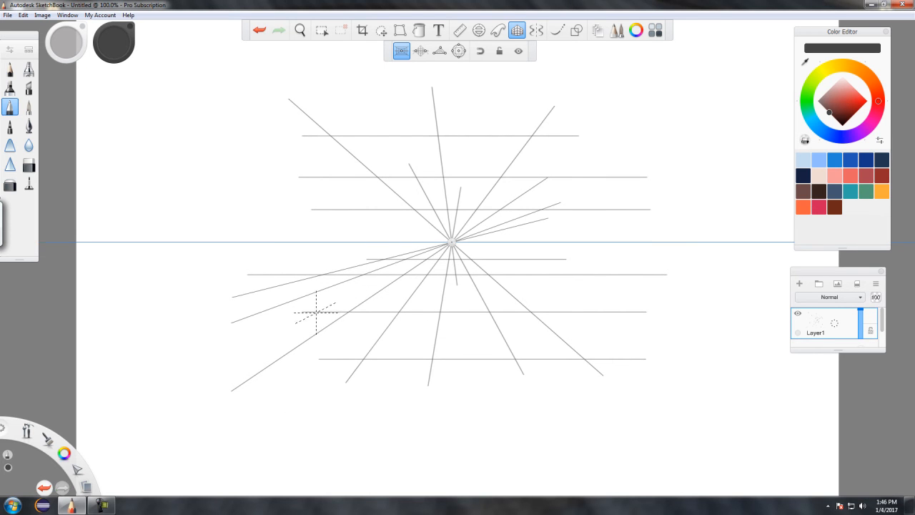
left_click_drag(304, 292, 629, 292)
left_click_drag(323, 333, 673, 333)
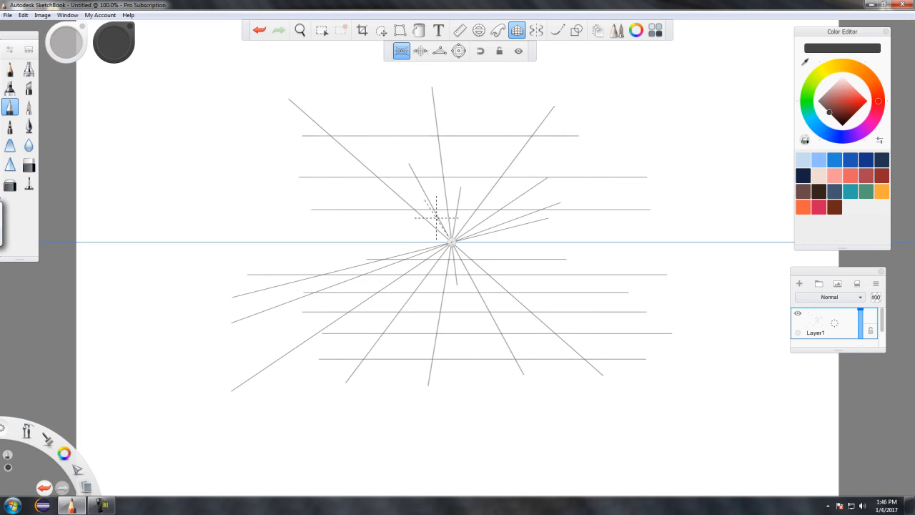
Undo every perspective line until only the guide's horizon and vanishing point are left.
left_click(259, 31)
left_click(258, 30)
triple_click(259, 31)
triple_click(259, 31)
double_click(259, 32)
double_click(259, 32)
left_click(260, 33)
triple_click(259, 32)
left_click(259, 32)
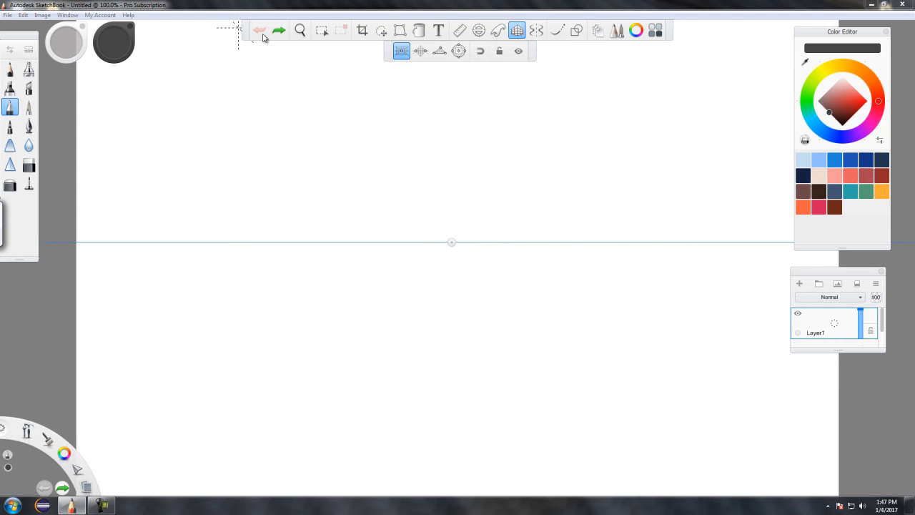
Switch the perspective guide to 2-point mode, and from there to the circular fisheye mode.
left_click(421, 51)
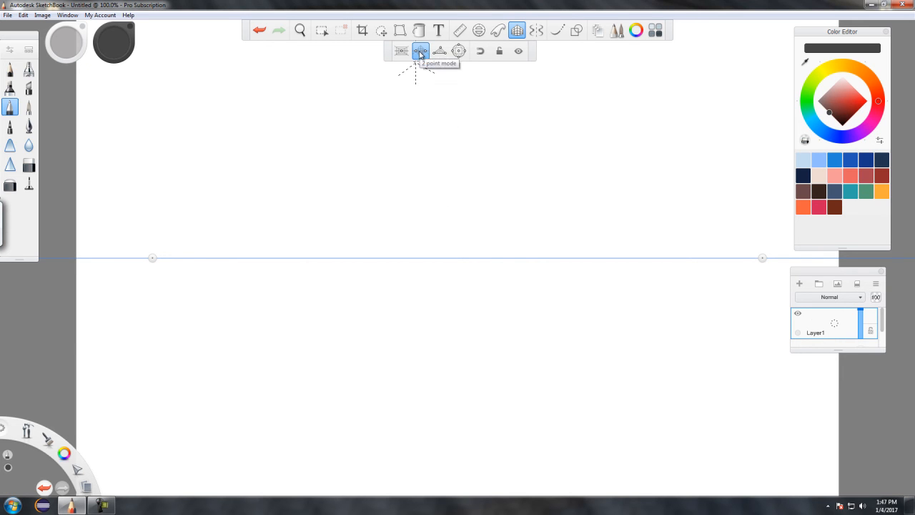
left_click(458, 52)
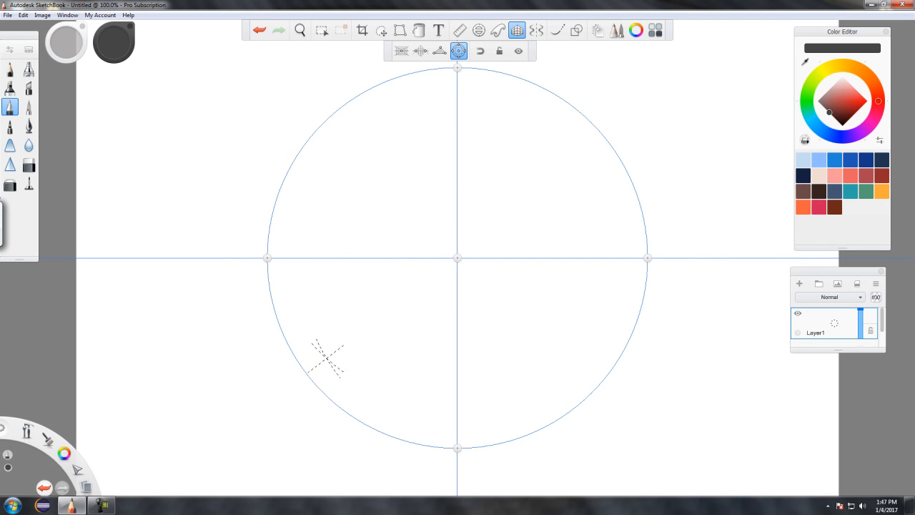
Try a straight line through the fisheye guide's centre, undo it, and draw a curved line arcing inside the circle's left edge.
left_click_drag(311, 374, 491, 231)
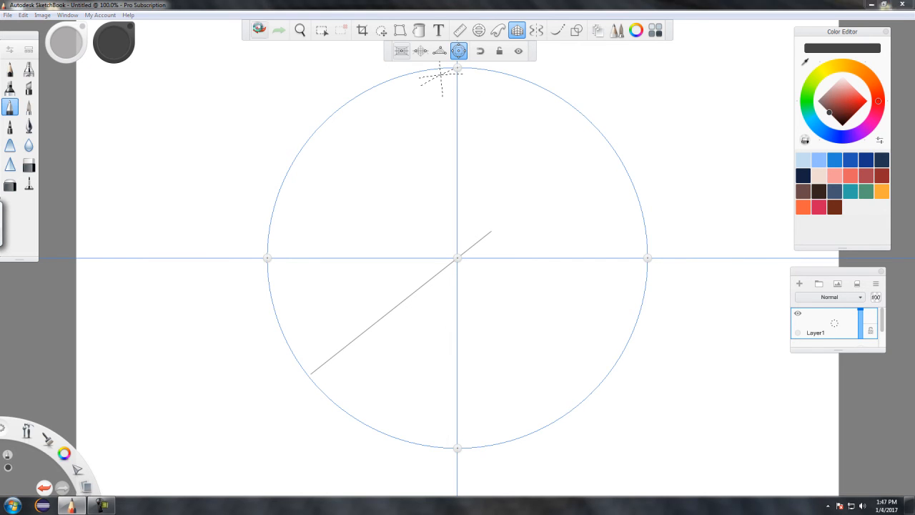
left_click(260, 30)
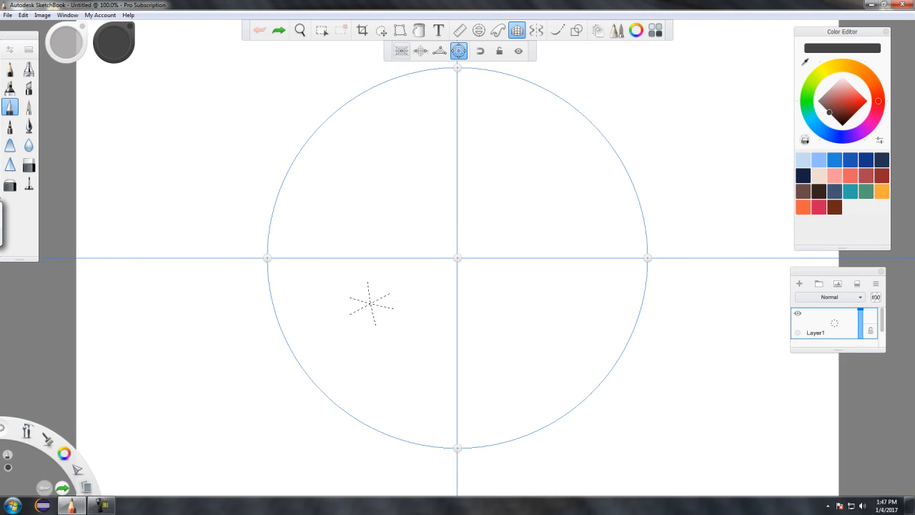
mouse_move(346, 369)
left_mouse_down()
mouse_move(337, 155)
mouse_move(446, 70)
left_mouse_up()
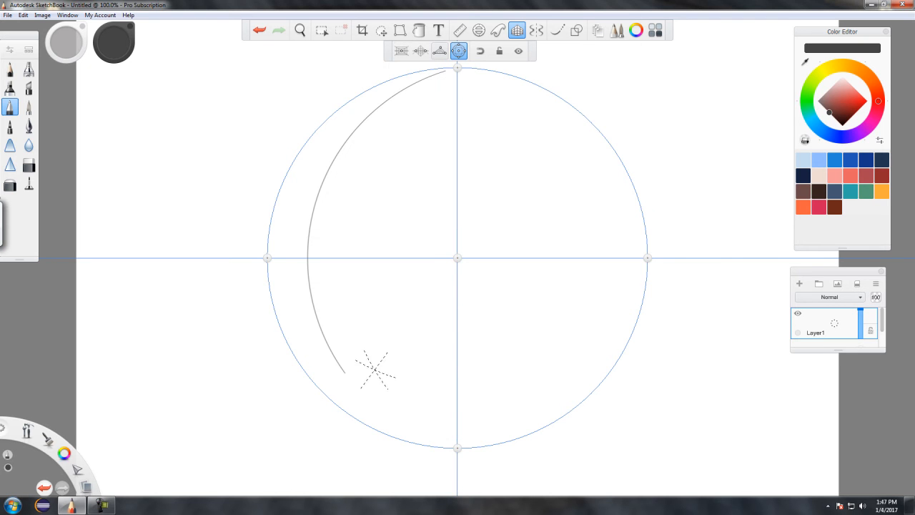
Draw curved vertical guide lines inside the fisheye circle, most converging on its top vanishing point, undoing one stray stroke.
left_click_drag(393, 431, 455, 69)
mouse_move(475, 448)
left_mouse_down()
mouse_move(570, 274)
mouse_move(556, 116)
left_mouse_up()
left_click(259, 30)
mouse_move(496, 422)
left_mouse_down()
mouse_move(565, 188)
mouse_move(460, 70)
left_mouse_up()
mouse_move(479, 424)
left_mouse_down()
mouse_move(532, 301)
mouse_move(484, 96)
left_mouse_up()
mouse_move(550, 418)
left_mouse_down()
mouse_move(607, 367)
mouse_move(641, 265)
mouse_move(563, 105)
left_mouse_up()
Draw seven arcs fanning out from the fisheye circle's left vanishing point, four below and three above the horizon.
mouse_move(428, 424)
left_mouse_down()
mouse_move(303, 346)
mouse_move(268, 259)
left_mouse_up()
mouse_move(436, 401)
left_mouse_down()
mouse_move(387, 386)
mouse_move(275, 268)
mouse_move(491, 268)
left_mouse_up()
left_click_drag(461, 360, 272, 263)
mouse_move(500, 290)
left_mouse_down()
mouse_move(465, 290)
mouse_move(306, 183)
left_mouse_up()
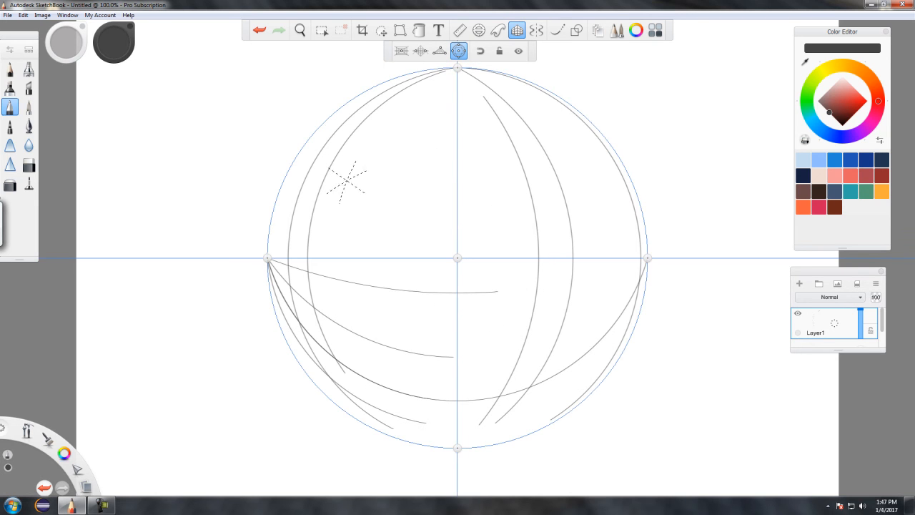
mouse_move(563, 180)
left_mouse_down()
mouse_move(479, 158)
mouse_move(294, 226)
left_mouse_up()
mouse_move(470, 98)
left_mouse_down()
mouse_move(341, 136)
mouse_move(269, 256)
left_mouse_up()
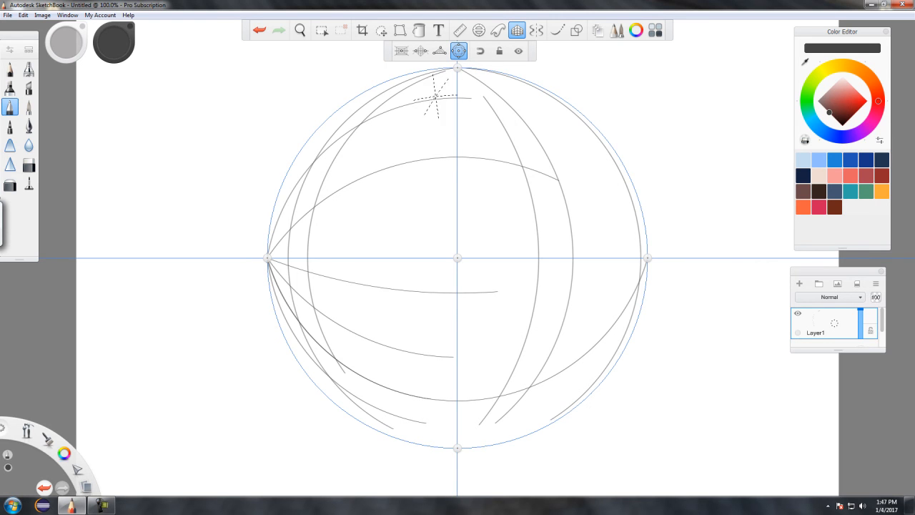
mouse_move(445, 72)
left_mouse_down()
mouse_move(359, 98)
mouse_move(294, 166)
mouse_move(269, 256)
left_mouse_up()
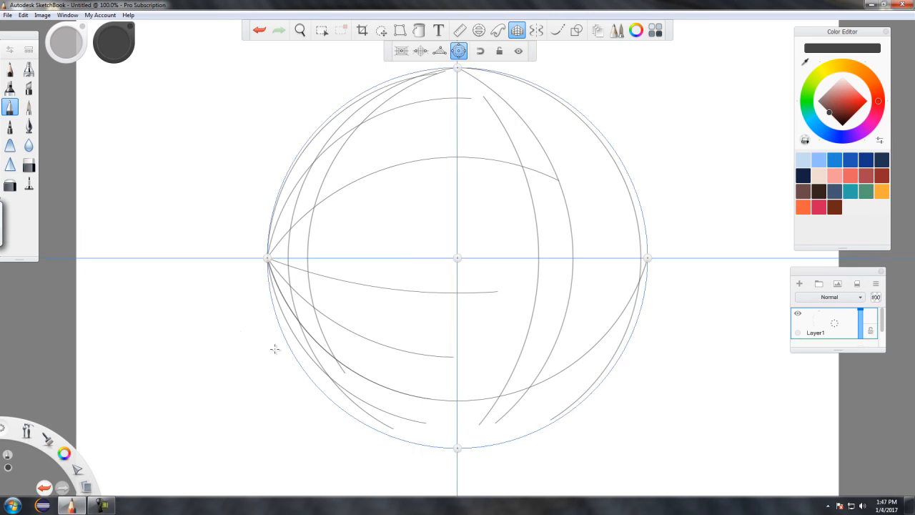
Draw arcs converging on the fisheye circle's right vanishing point, both above and below the horizon.
mouse_move(588, 307)
left_mouse_down()
mouse_move(496, 341)
mouse_move(646, 260)
left_mouse_up()
left_click_drag(499, 215, 645, 257)
left_click_drag(500, 128, 645, 256)
mouse_move(526, 100)
left_mouse_down()
mouse_move(565, 121)
mouse_move(646, 257)
left_mouse_up()
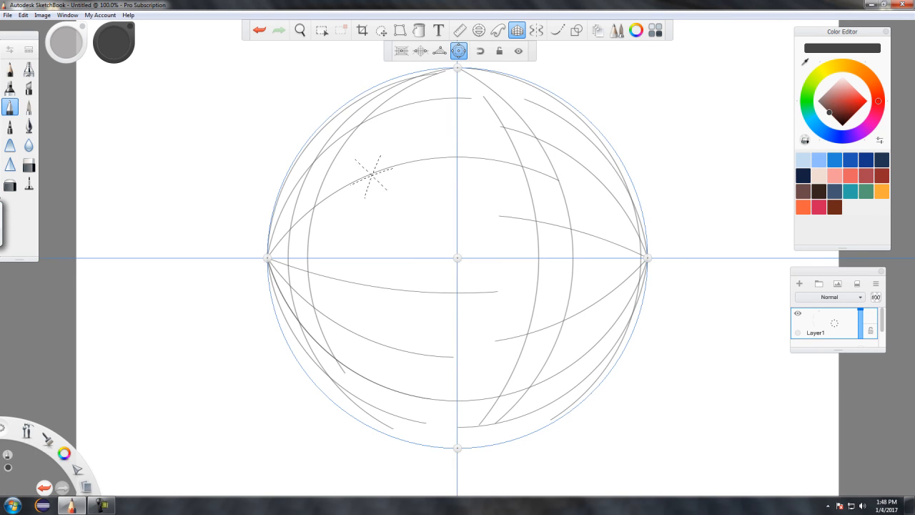
Fill the fisheye circle with further curved vertical lines spread across both sides of its central axis.
mouse_move(440, 90)
left_mouse_down()
mouse_move(418, 138)
mouse_move(397, 300)
mouse_move(457, 447)
left_mouse_up()
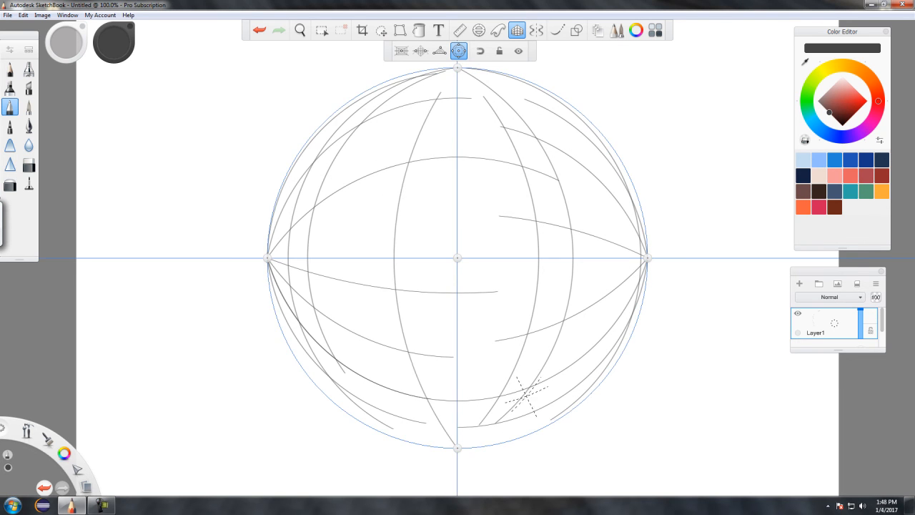
mouse_move(484, 372)
left_mouse_down()
mouse_move(459, 70)
mouse_move(382, 113)
mouse_move(319, 294)
mouse_move(386, 406)
left_mouse_up()
mouse_move(431, 92)
left_mouse_down()
mouse_move(395, 140)
mouse_move(394, 374)
mouse_move(457, 447)
left_mouse_up()
mouse_move(445, 106)
left_mouse_down()
mouse_move(434, 314)
mouse_move(457, 446)
left_mouse_up()
mouse_move(467, 130)
left_mouse_down()
mouse_move(477, 286)
mouse_move(465, 416)
left_mouse_up()
mouse_move(491, 118)
left_mouse_down()
mouse_move(512, 337)
mouse_move(478, 419)
left_mouse_up()
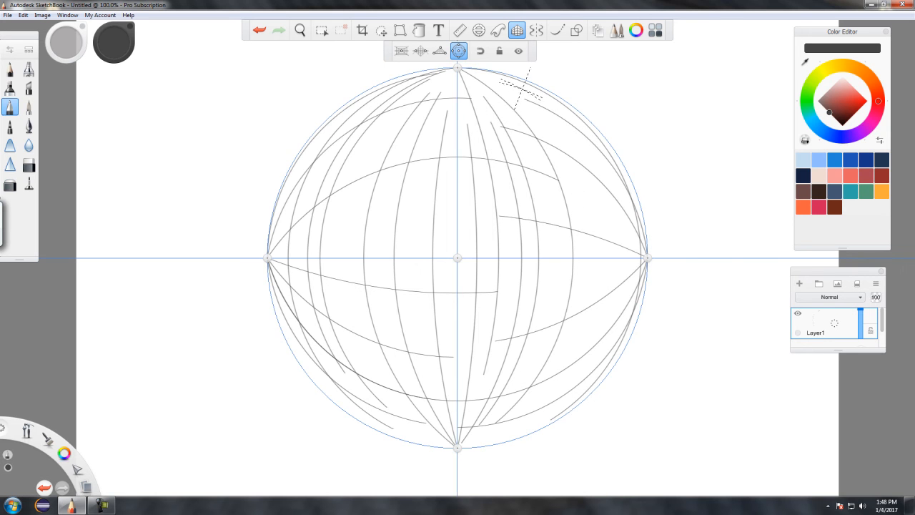
mouse_move(525, 99)
left_mouse_down()
mouse_move(599, 208)
mouse_move(589, 342)
mouse_move(551, 392)
left_mouse_up()
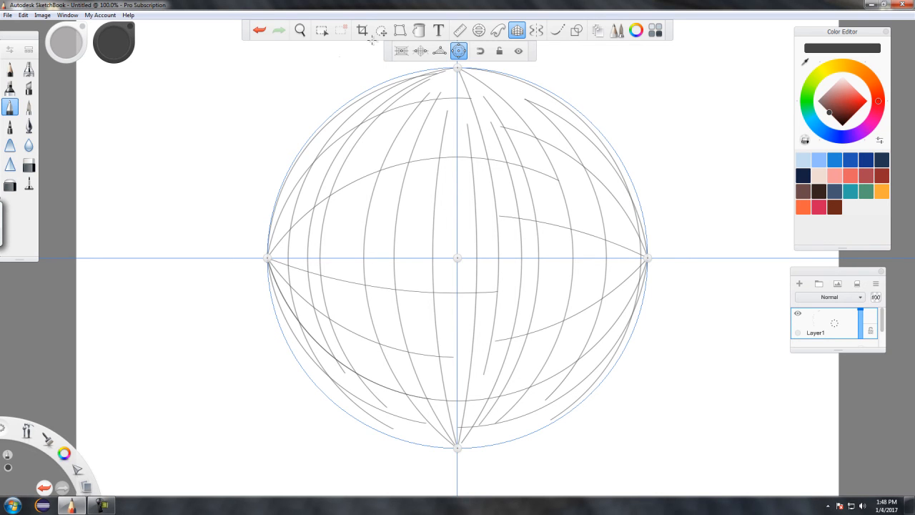
Create a new blank canvas and discard the unsaved fisheye drawing.
left_click(7, 15)
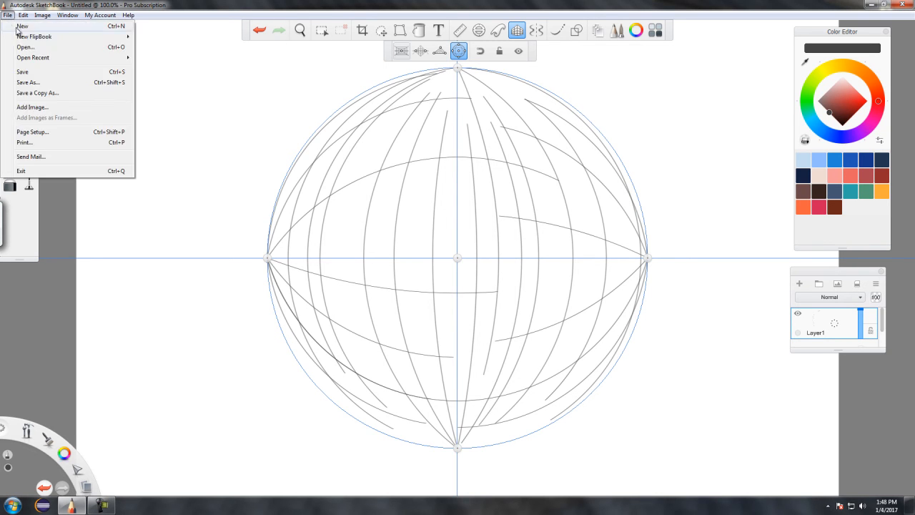
left_click(22, 26)
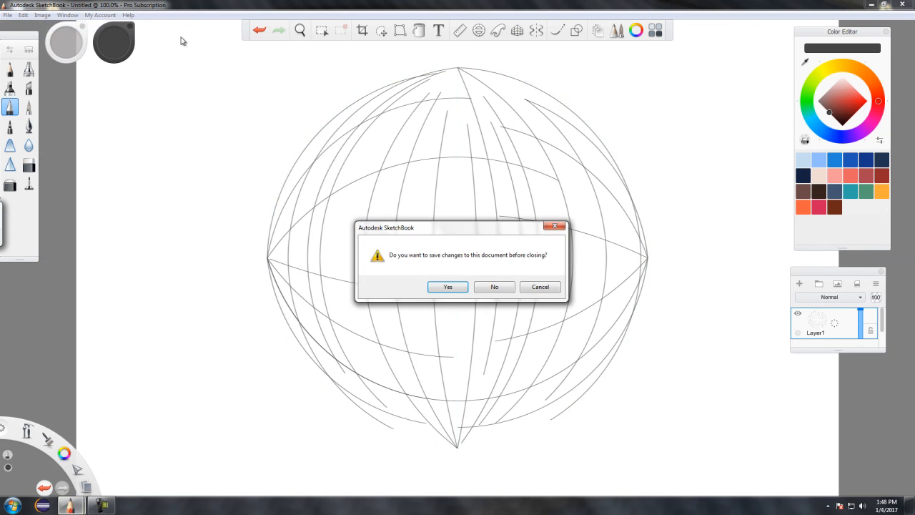
left_click(493, 292)
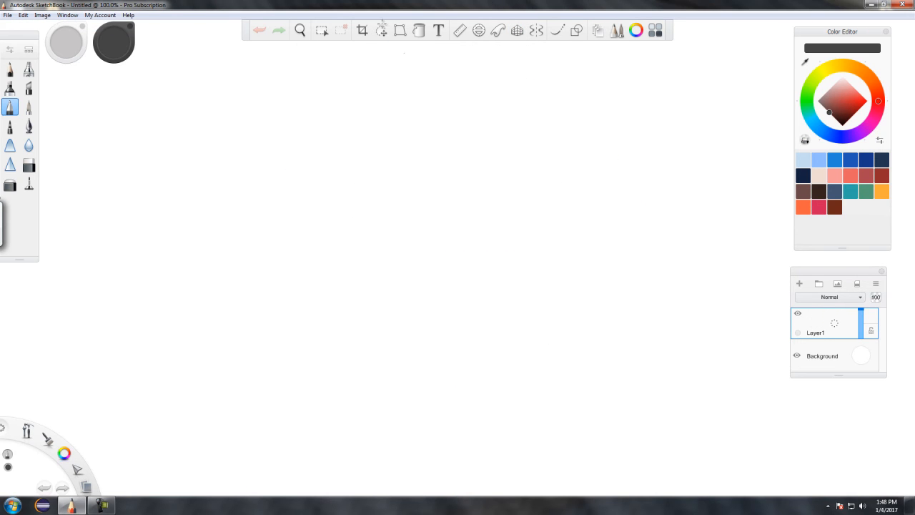
Turn on the perspective guide in 3-point mode, try two lines towards its lower-left vanishing point, and undo them.
left_click(518, 31)
left_click(440, 51)
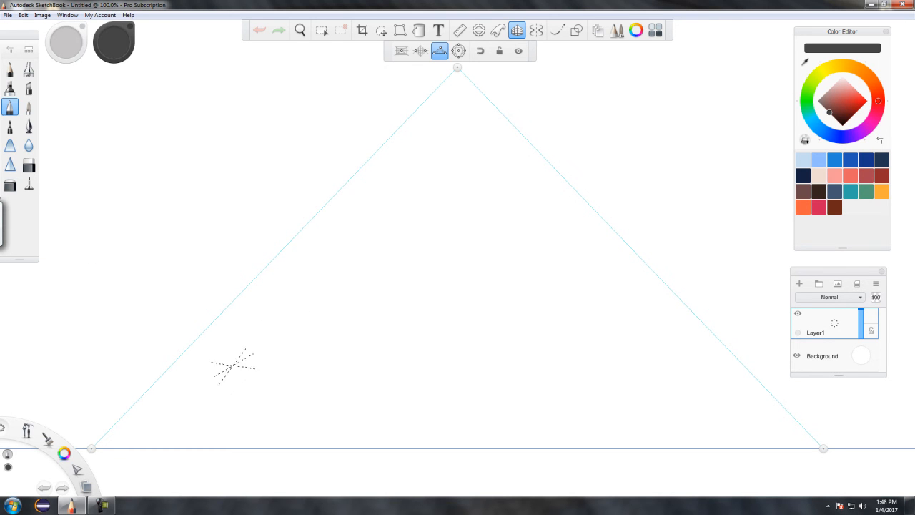
left_click_drag(360, 265, 95, 444)
left_click_drag(284, 293, 582, 55)
left_click(259, 31)
left_click(259, 31)
Try three lines converging on the 3-point guide's upper vanishing point, and undo all three.
left_click_drag(176, 394, 455, 69)
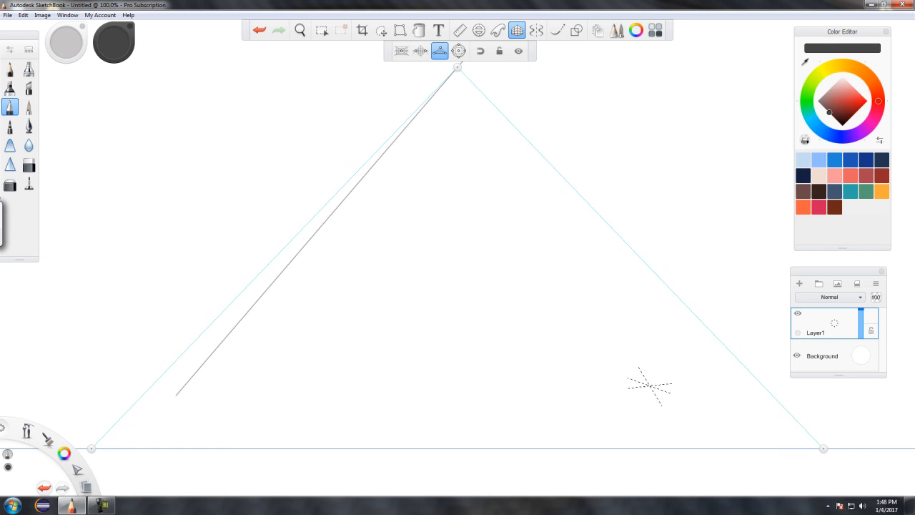
left_click_drag(687, 370, 460, 70)
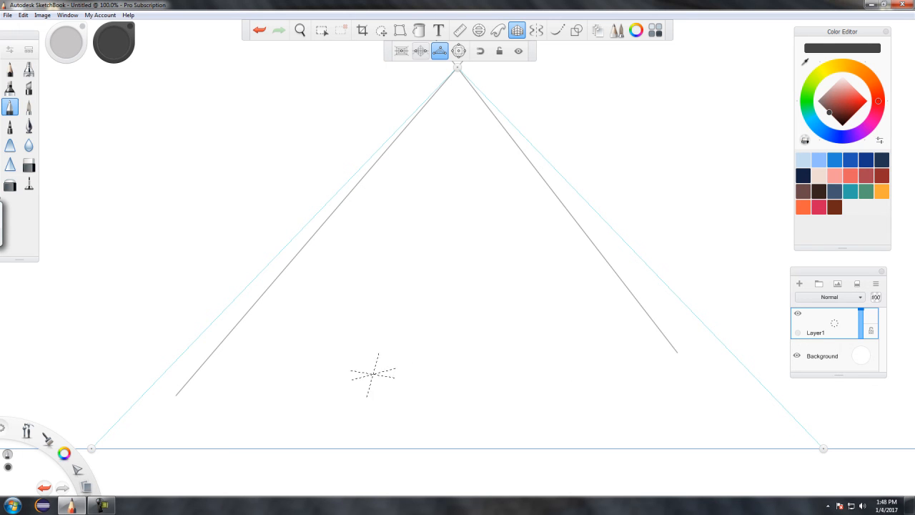
left_click_drag(421, 373, 455, 72)
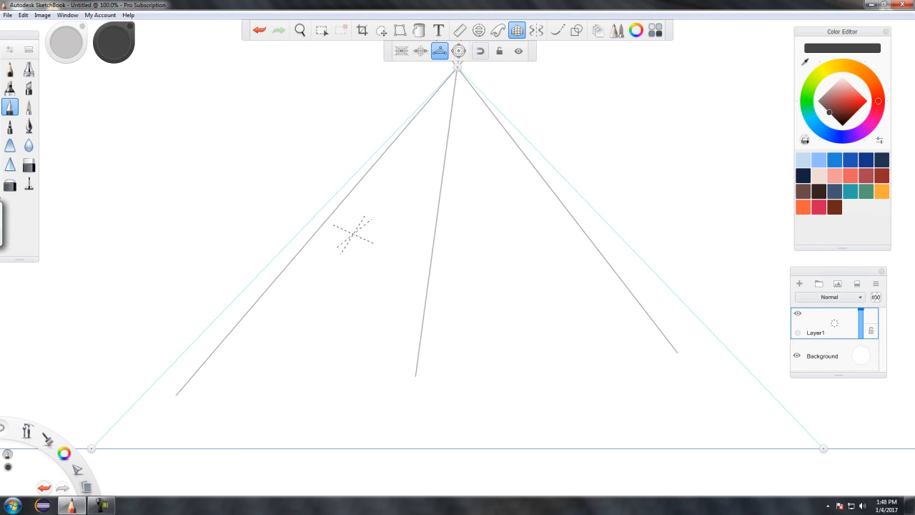
left_click(259, 30)
left_click(259, 30)
left_click(259, 30)
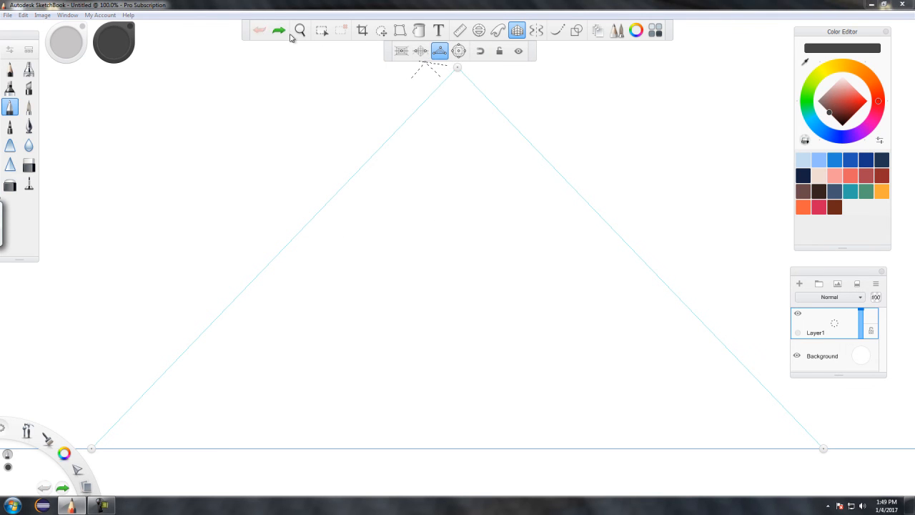
Switch the perspective guide to 2-point mode and draw three lines below the horizon aligned to the left vanishing point.
left_click(420, 51)
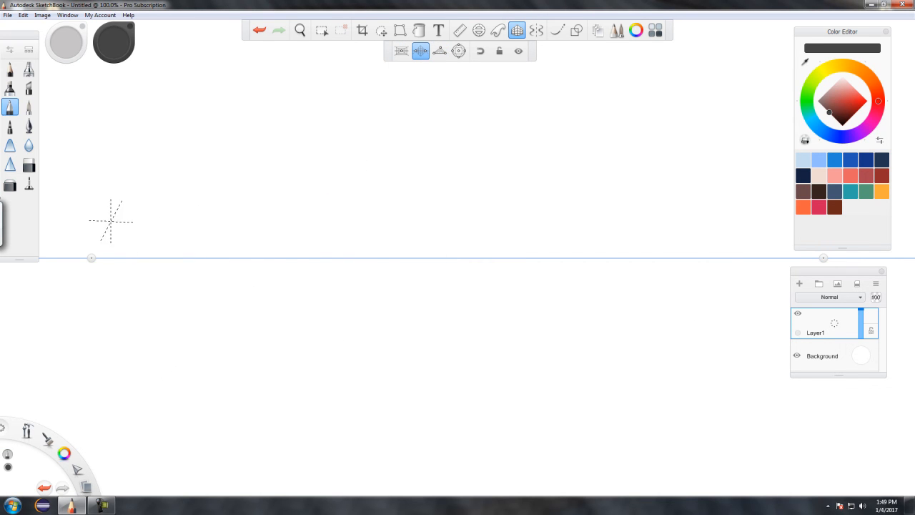
left_click_drag(109, 281, 251, 451)
left_click_drag(326, 384, 56, 239)
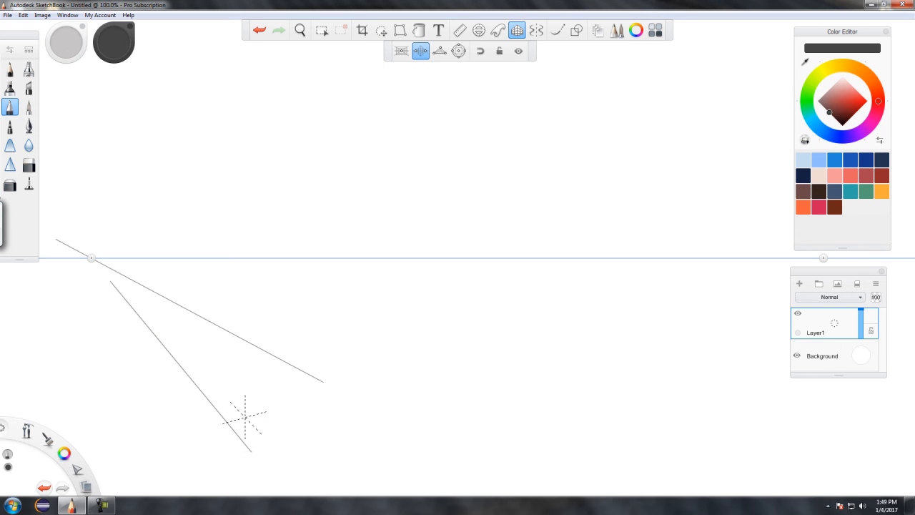
left_click_drag(130, 371, 78, 215)
Draw four lines aligned to the right vanishing point and two more passing through the left one.
left_click_drag(317, 379, 906, 246)
left_click_drag(363, 408, 901, 250)
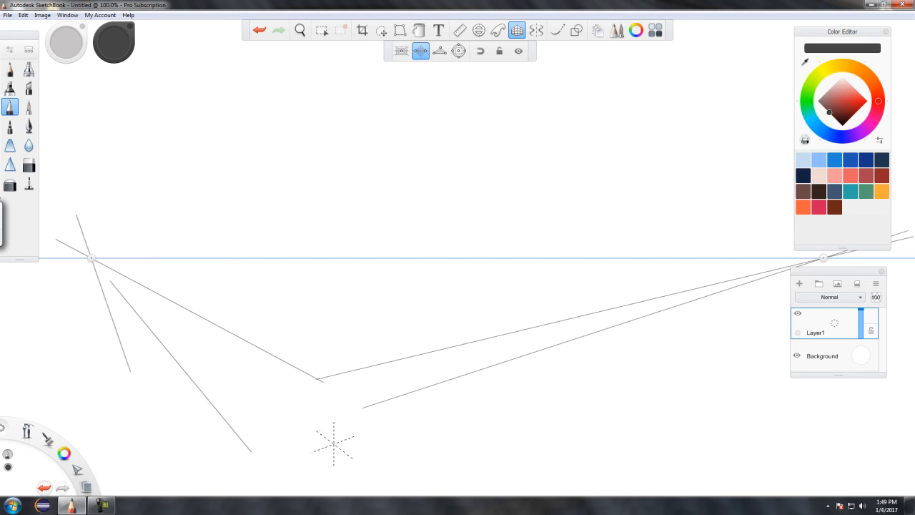
mouse_move(402, 443)
left_mouse_down()
mouse_move(613, 351)
mouse_move(878, 216)
left_mouse_up()
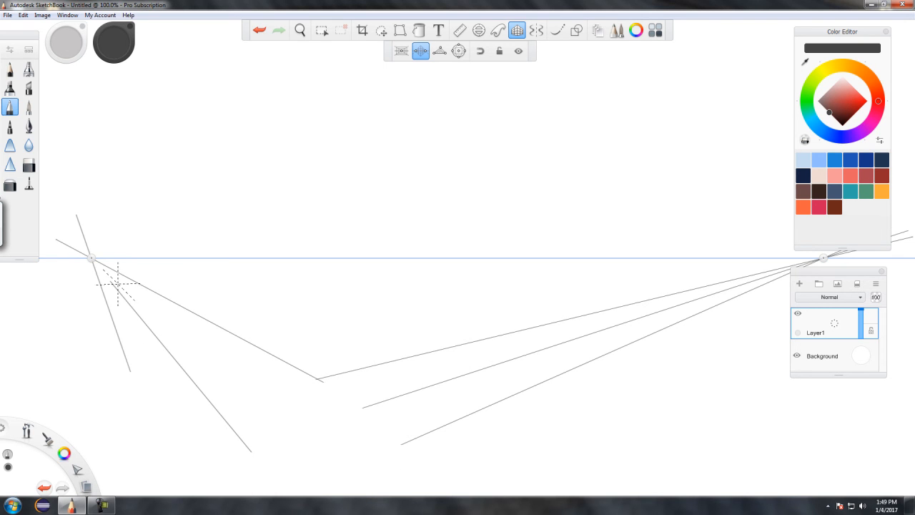
left_click_drag(158, 451, 70, 193)
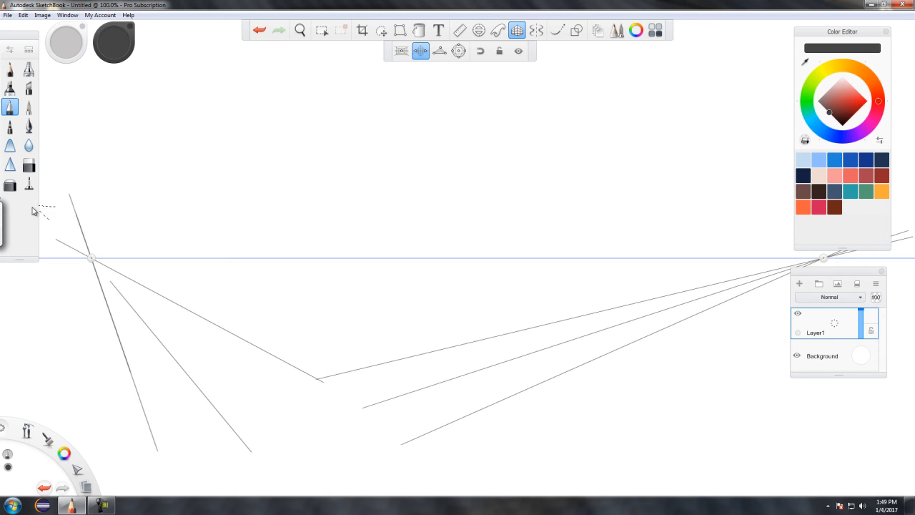
left_click_drag(194, 381, 46, 213)
left_click_drag(423, 382, 124, 485)
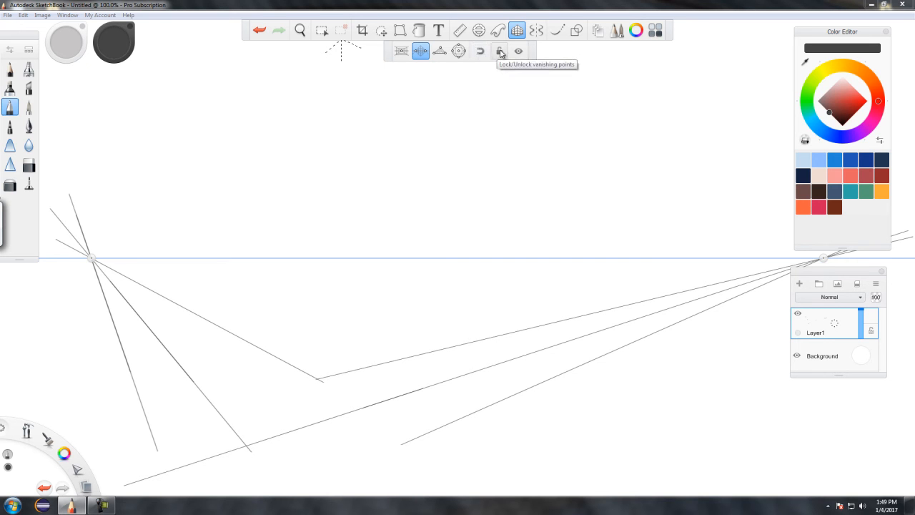
Move the right vanishing point along the horizon to near the canvas centre, and turn off the perspective guide.
left_click_drag(813, 276, 817, 277)
left_click_drag(754, 258, 520, 255)
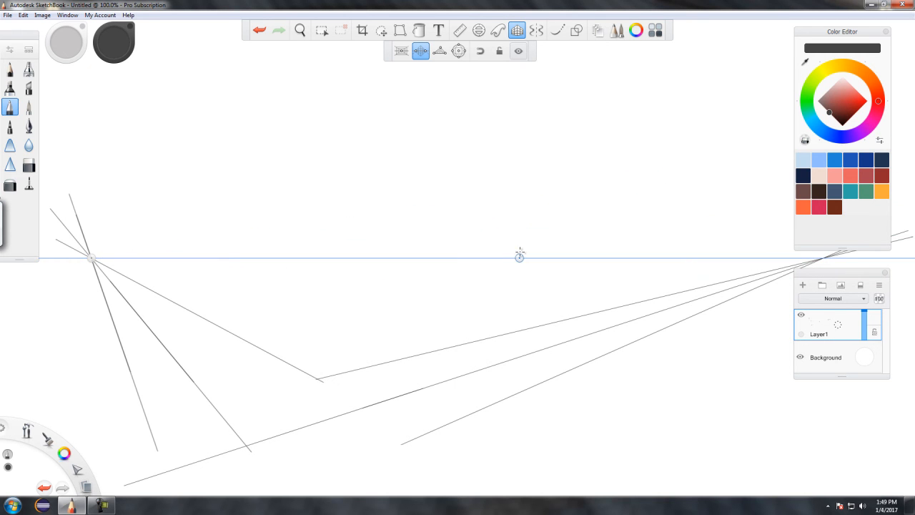
left_click(517, 30)
Undo all the 2-point perspective lines until the canvas is blank.
left_click(260, 30)
left_click(260, 30)
left_click(260, 30)
left_click(260, 30)
left_click(261, 32)
left_click(261, 33)
left_click(262, 34)
left_click(262, 36)
left_click(262, 37)
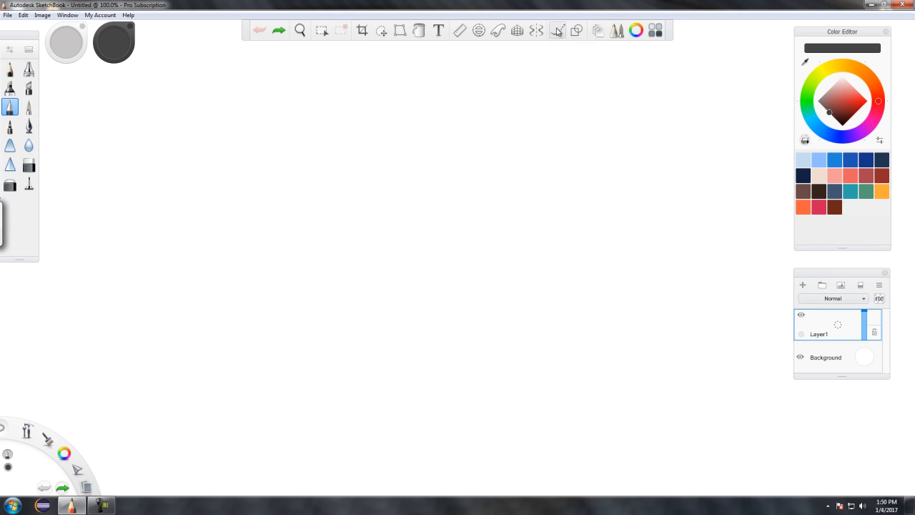
Turn on Steady Stroke, test it with a few short freehand strokes, and undo them.
left_click(558, 31)
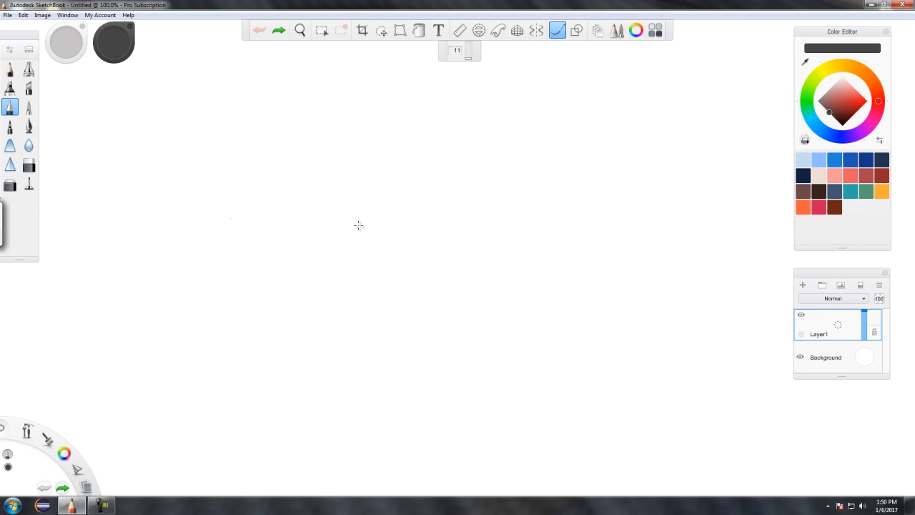
left_click_drag(338, 223, 373, 190)
left_click(258, 31)
mouse_move(352, 221)
left_mouse_down()
mouse_move(421, 187)
mouse_move(423, 164)
mouse_move(372, 156)
mouse_move(306, 179)
left_mouse_up()
mouse_move(322, 230)
left_mouse_down()
mouse_move(546, 163)
mouse_move(321, 147)
mouse_move(566, 215)
mouse_move(346, 153)
left_mouse_up()
left_click(259, 32)
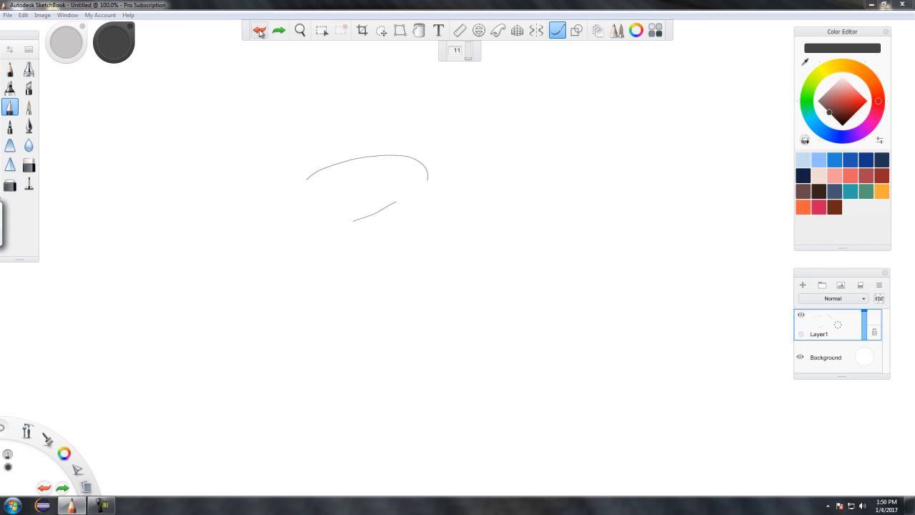
left_click(259, 32)
left_click(259, 32)
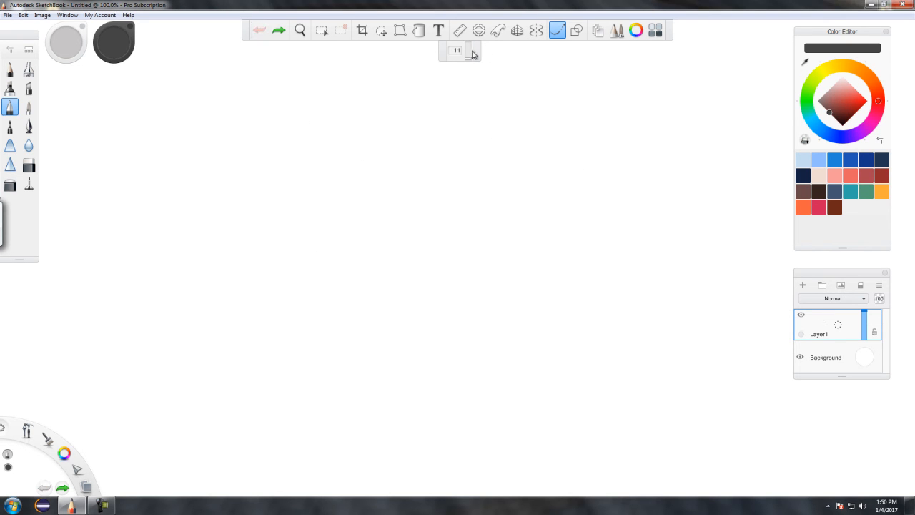
Set the Steady Stroke level to 200, try long looping curves across the canvas, and undo them.
left_click_drag(469, 62, 470, 44)
mouse_move(244, 258)
left_mouse_down()
mouse_move(341, 172)
mouse_move(374, 157)
mouse_move(423, 156)
mouse_move(476, 199)
mouse_move(509, 251)
mouse_move(536, 268)
mouse_move(593, 268)
mouse_move(635, 241)
mouse_move(651, 195)
mouse_move(648, 157)
mouse_move(615, 114)
mouse_move(537, 71)
mouse_move(442, 77)
mouse_move(358, 98)
mouse_move(255, 158)
mouse_move(186, 237)
mouse_move(148, 263)
mouse_move(102, 242)
left_mouse_up()
mouse_move(69, 180)
left_mouse_down()
mouse_move(84, 116)
mouse_move(200, 65)
mouse_move(284, 55)
mouse_move(409, 137)
mouse_move(507, 358)
mouse_move(686, 203)
mouse_move(268, 216)
mouse_move(145, 304)
left_mouse_up()
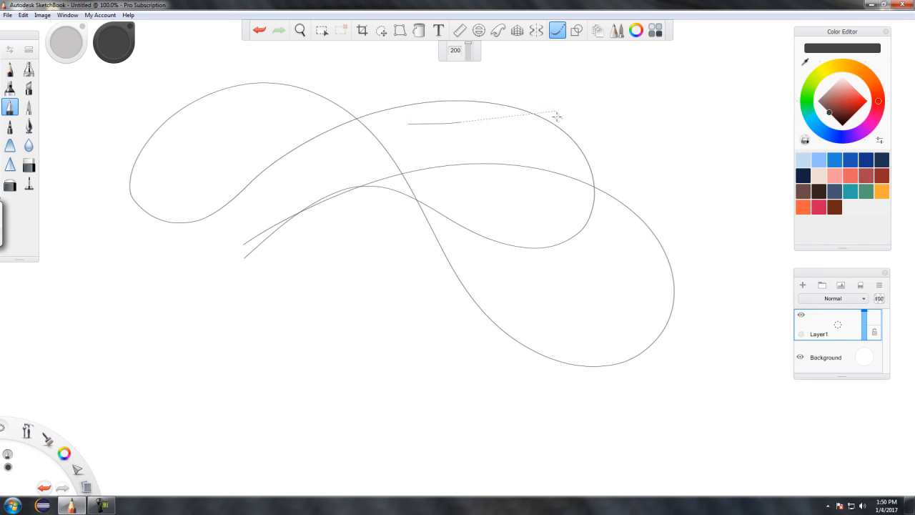
left_click(259, 30)
left_click(259, 30)
Set the Steady Stroke level to 11, try a short curved stroke, and undo it.
left_click_drag(474, 57, 470, 61)
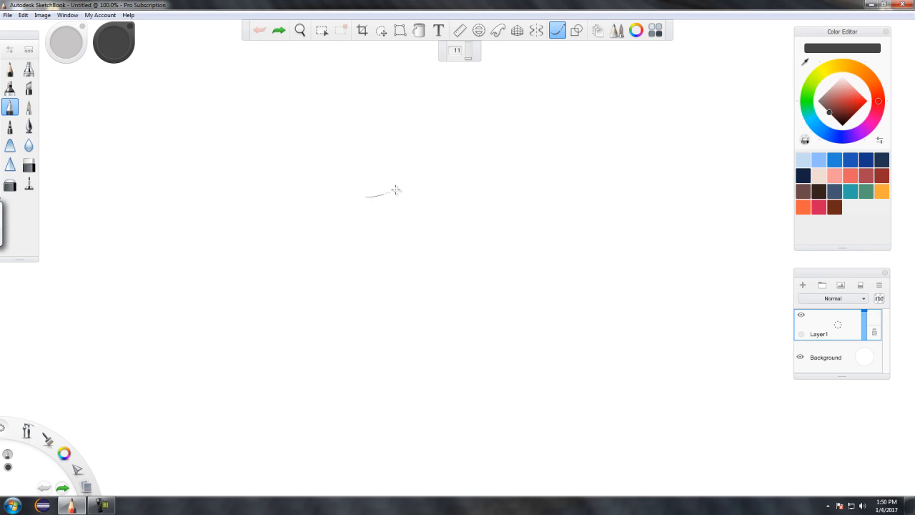
mouse_move(423, 207)
left_mouse_down()
mouse_move(347, 180)
mouse_move(438, 179)
left_mouse_up()
left_click(259, 30)
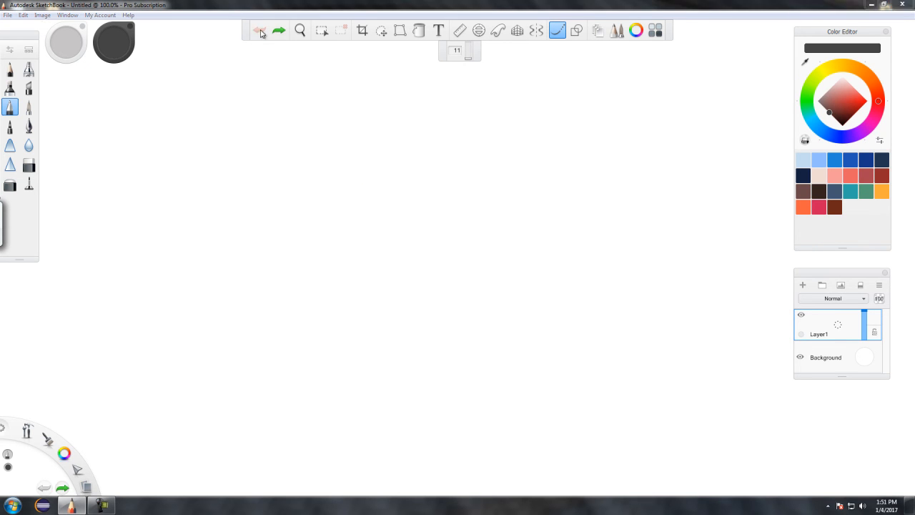
Try an S-shaped curve with the long-handled brush and a stroke with another brush, and undo both.
left_click(28, 184)
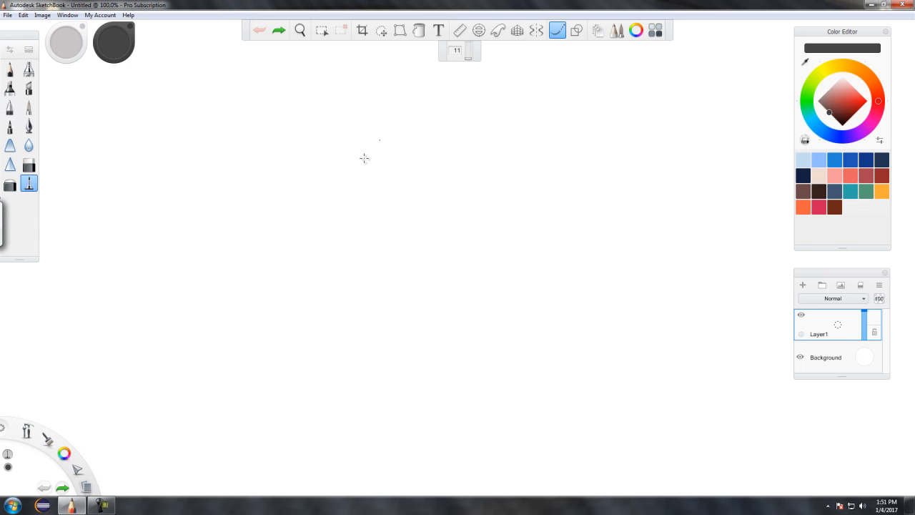
mouse_move(292, 241)
left_mouse_down()
mouse_move(406, 124)
mouse_move(421, 172)
left_mouse_up()
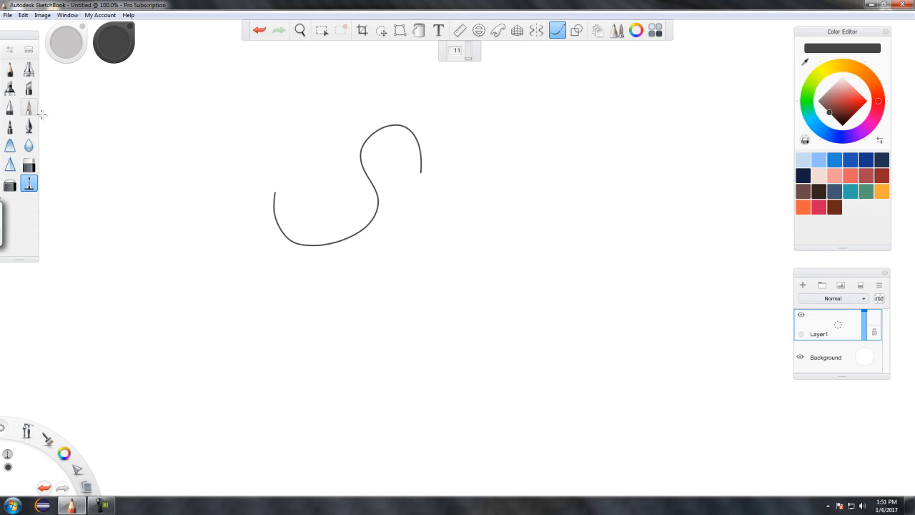
left_click(29, 109)
mouse_move(198, 139)
left_mouse_down()
mouse_move(289, 156)
mouse_move(336, 113)
left_mouse_up()
left_click(259, 30)
left_click(259, 30)
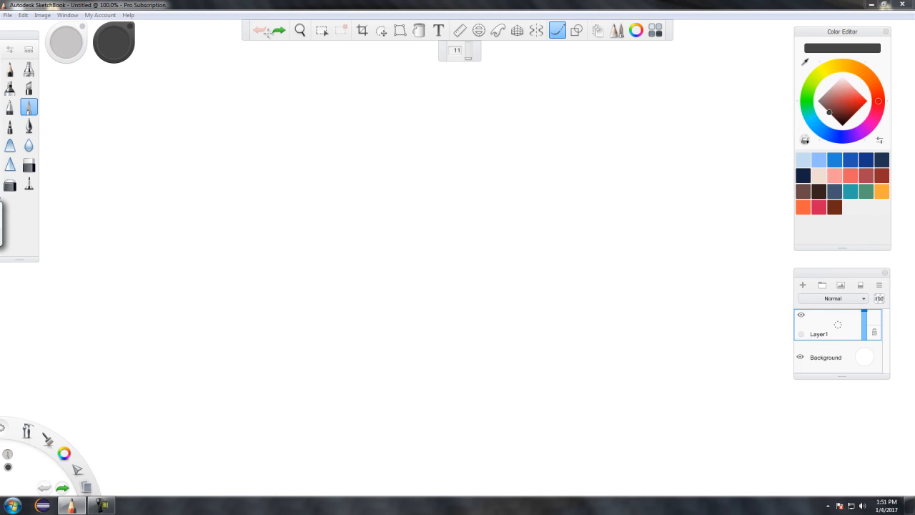
Toggle Steady Stroke off and on, undo the stray dabs made near the toolbar, and reselect the original thin-line brush.
left_click(557, 33)
left_click(557, 34)
left_click(484, 66)
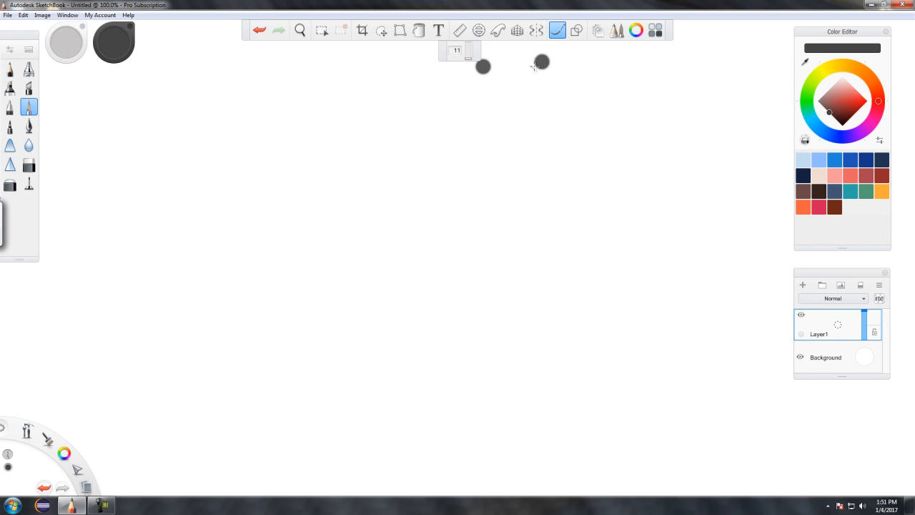
left_click(259, 30)
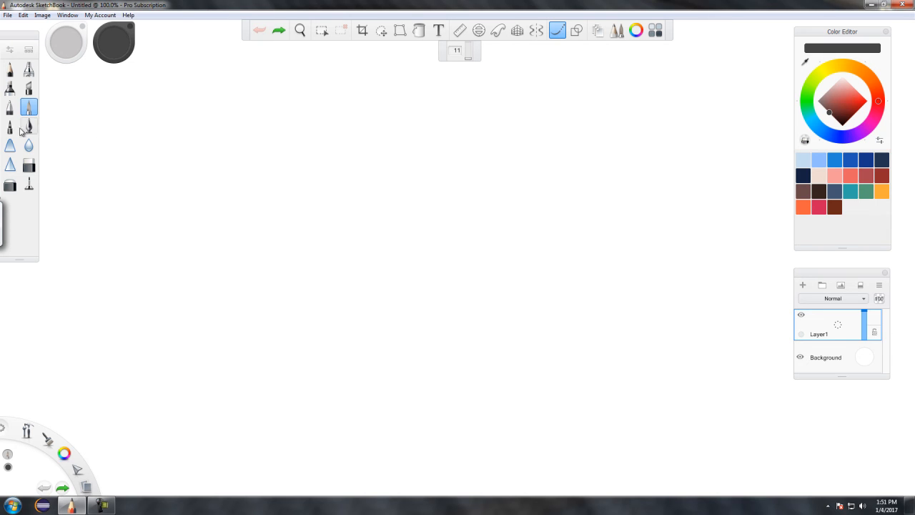
left_click(9, 109)
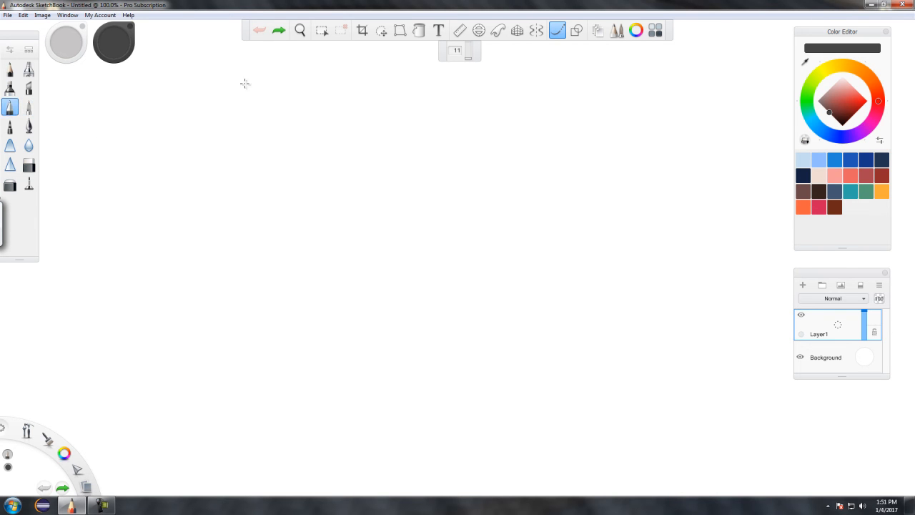
Alternate between Draw Style and Steady Stroke, finishing with Draw Style active.
left_click(578, 32)
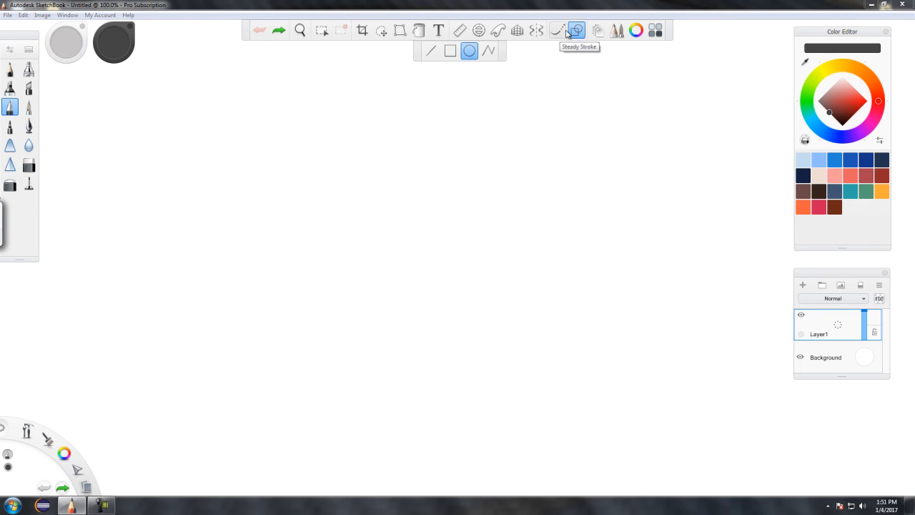
left_click(557, 32)
left_click(577, 31)
left_click(557, 32)
left_click(577, 31)
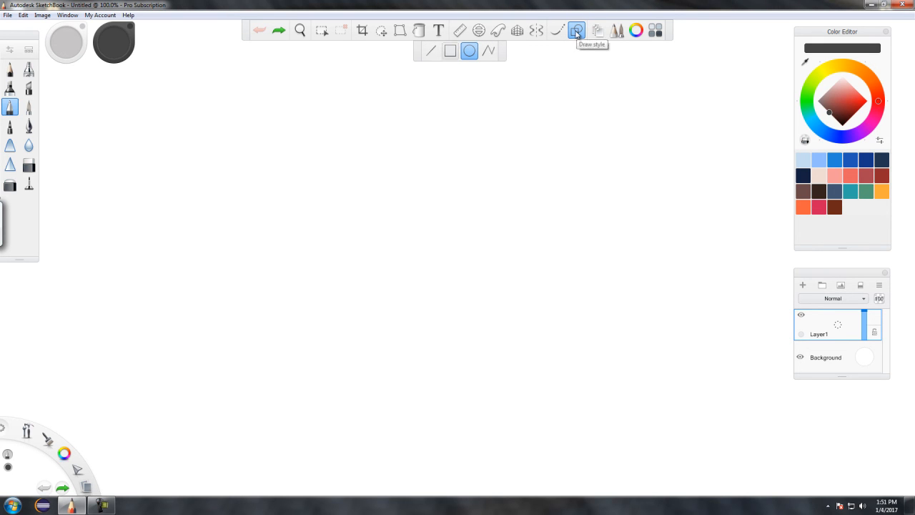
Draw one sample with each Draw Style shape: a diagonal line, a rectangle, an ellipse and a zigzag polyline.
left_click(432, 51)
left_click_drag(213, 255, 332, 147)
left_click(450, 50)
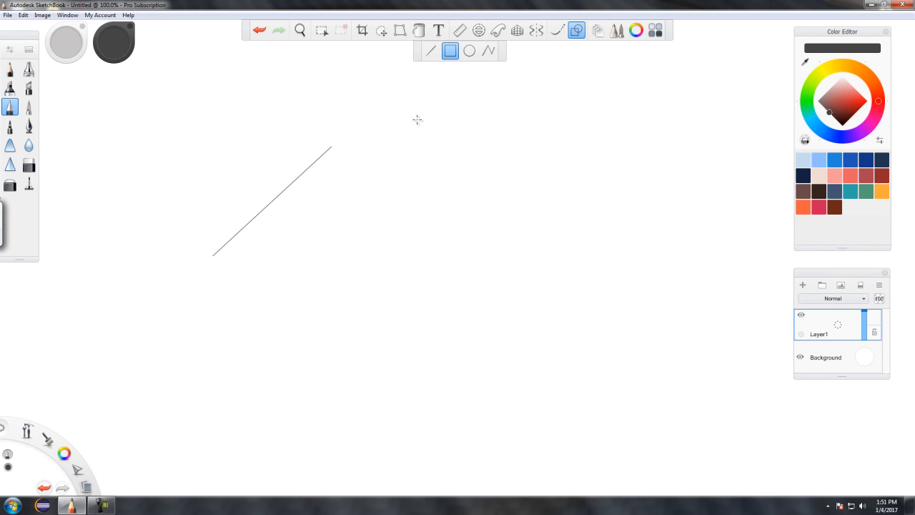
left_click_drag(533, 180, 534, 181)
left_click(469, 51)
left_click_drag(363, 187, 439, 249)
left_click(489, 52)
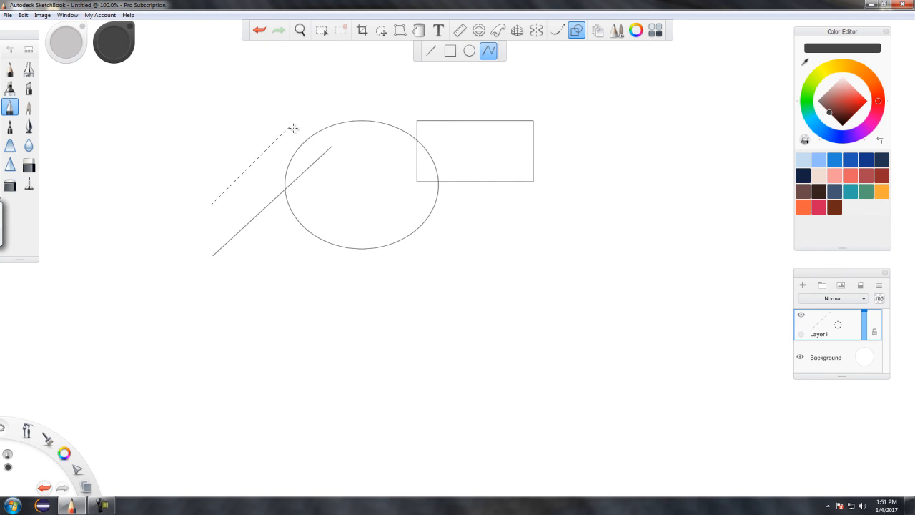
key("Return")
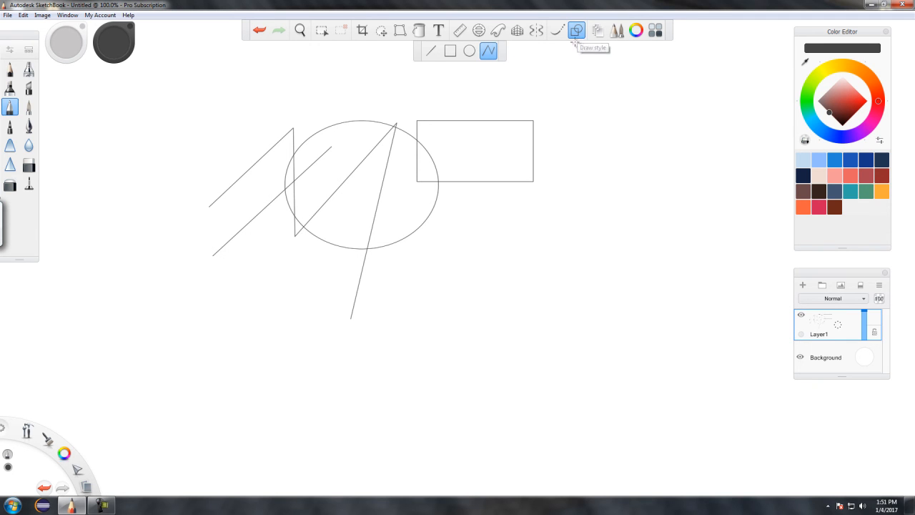
Turn off Draw Style and undo all four sample shapes.
left_click(578, 34)
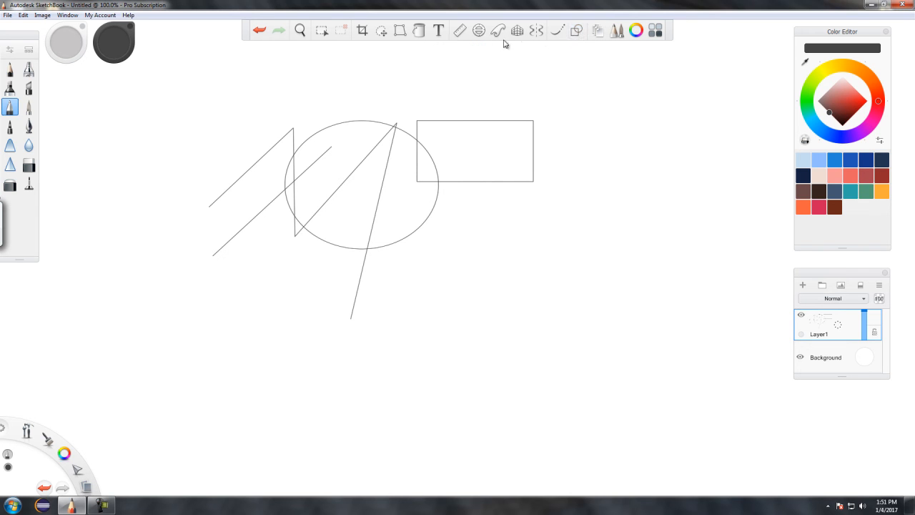
left_click(259, 31)
left_click(261, 31)
left_click(261, 32)
left_click(261, 33)
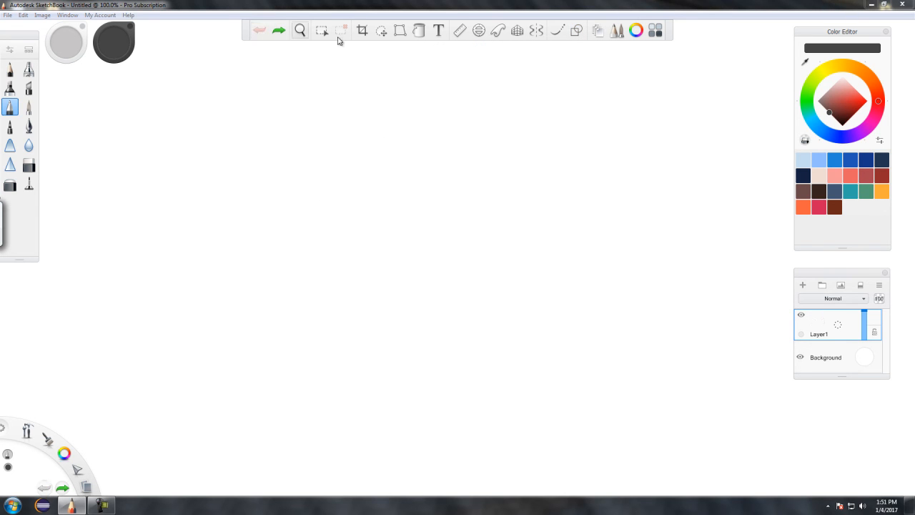
Trace a wide, flat ellipse with the Ellipse guide, shrink the guide, and trace a smaller ellipse inside the first.
left_click(478, 31)
mouse_move(469, 238)
left_mouse_down()
mouse_move(389, 286)
mouse_move(437, 231)
left_mouse_up()
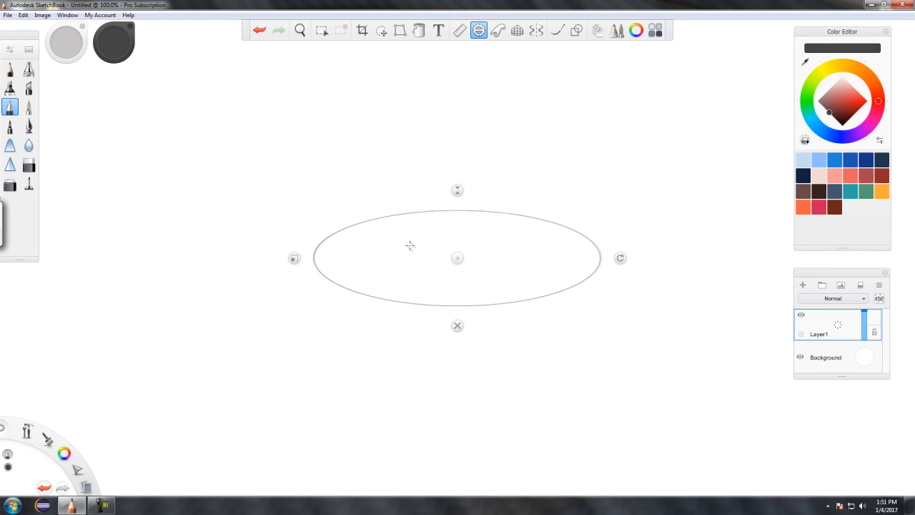
left_click_drag(295, 258, 321, 257)
mouse_move(444, 230)
left_mouse_down()
mouse_move(382, 270)
mouse_move(488, 221)
mouse_move(429, 223)
left_mouse_up()
Resize the Ellipse guide, shift it slightly lower, and trace its upper arc inside the inner ellipse.
left_click_drag(331, 258, 355, 258)
left_click_drag(457, 258, 455, 260)
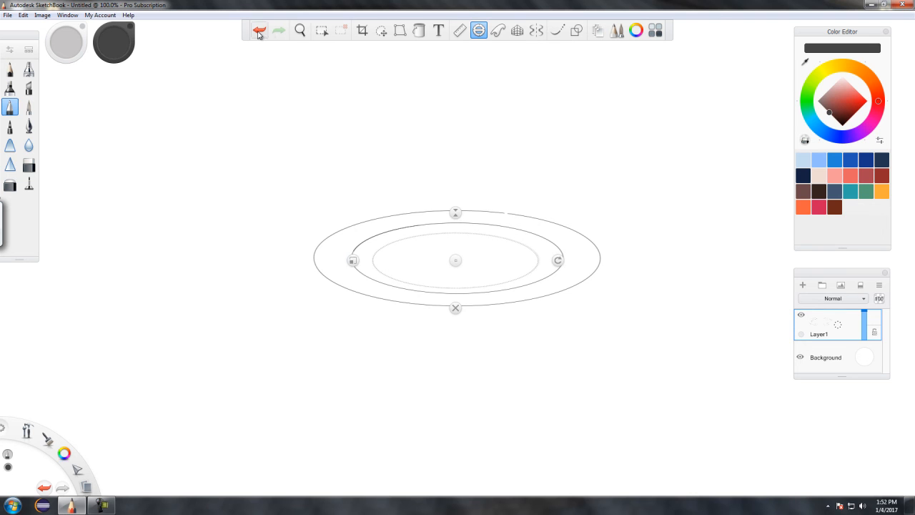
left_click_drag(352, 260, 324, 261)
left_click_drag(455, 260, 454, 275)
mouse_move(353, 266)
left_mouse_down()
mouse_move(438, 234)
mouse_move(491, 237)
mouse_move(562, 272)
left_mouse_up()
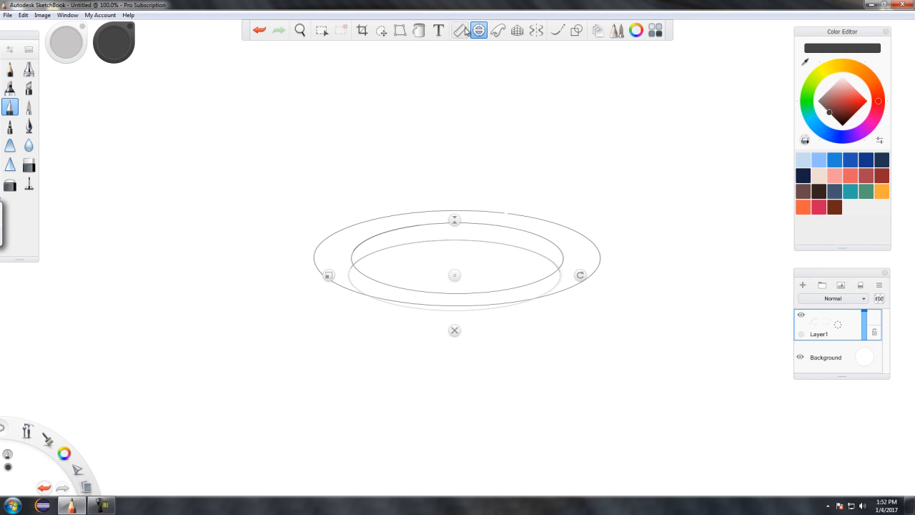
Try a linear gradient fill in the ring between the two ellipses and undo it.
left_click(419, 30)
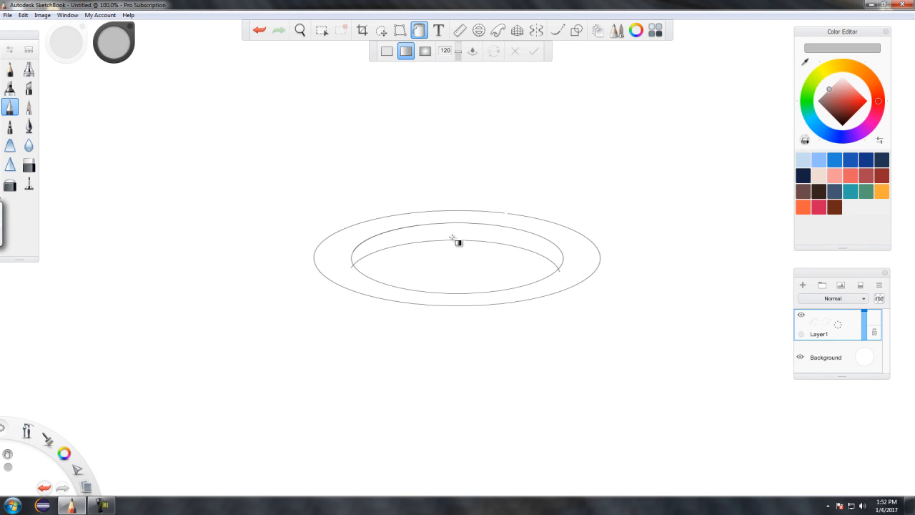
left_click(406, 51)
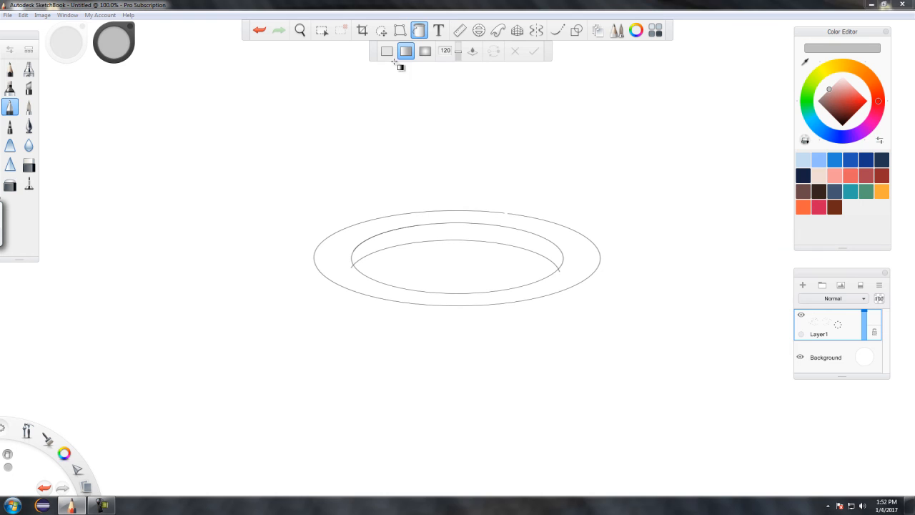
left_click(433, 218)
left_click(259, 30)
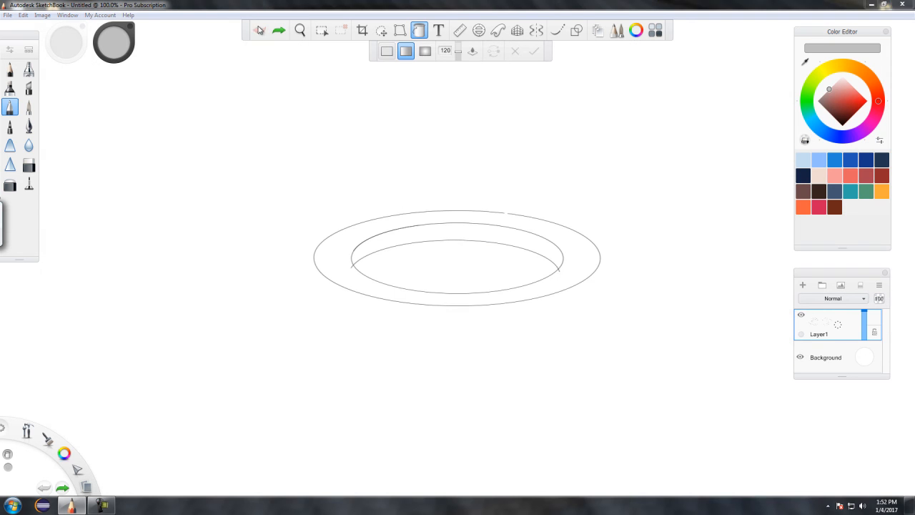
Set the fill color to black, try a linear gradient fill above the inner arc, and undo it.
left_click(866, 102)
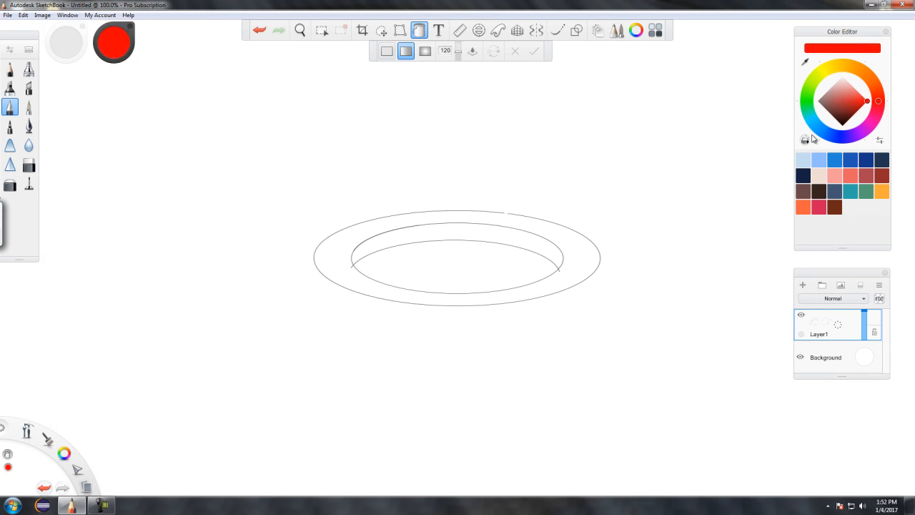
left_click(844, 126)
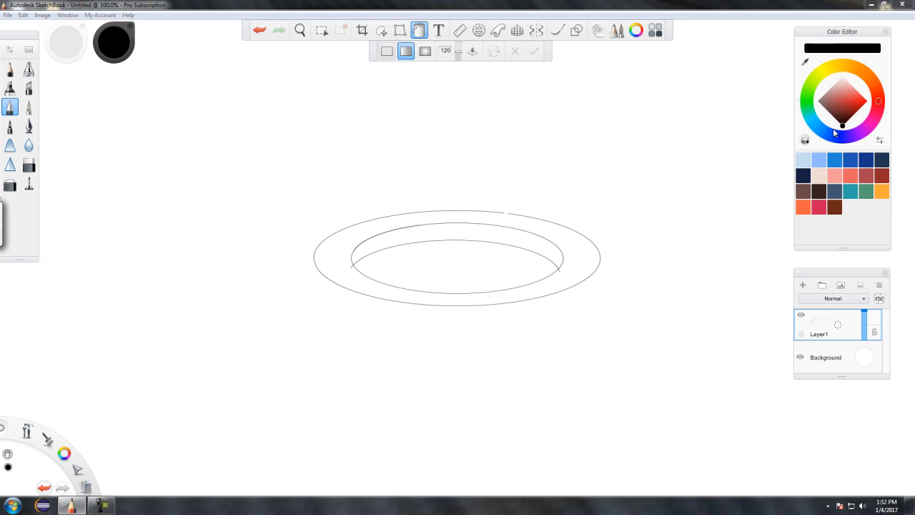
left_click(457, 230)
left_click(254, 31)
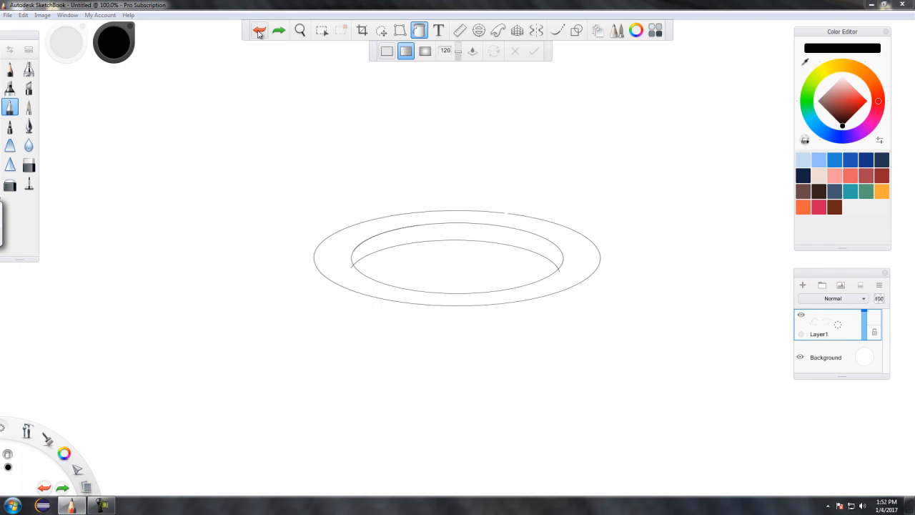
Leave the fill tool and undo the ellipse drawing to clear the canvas.
left_click(421, 32)
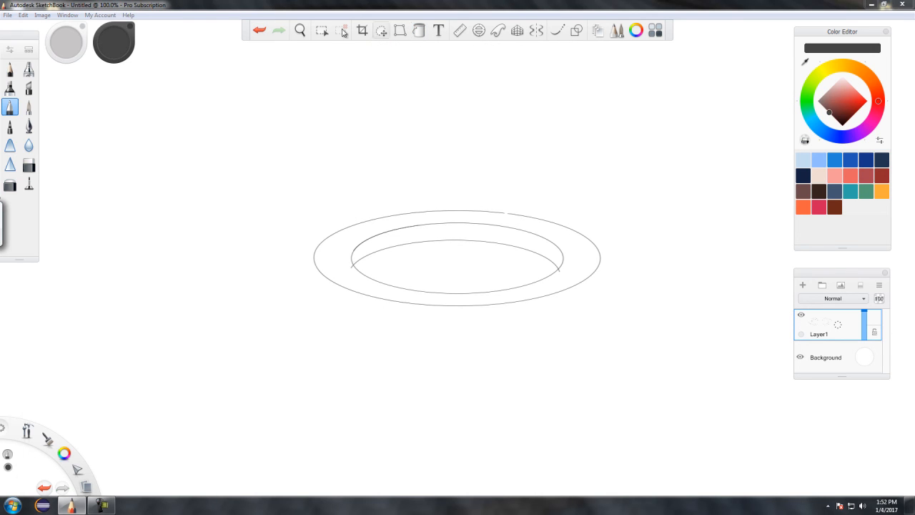
left_click(262, 31)
left_click(262, 31)
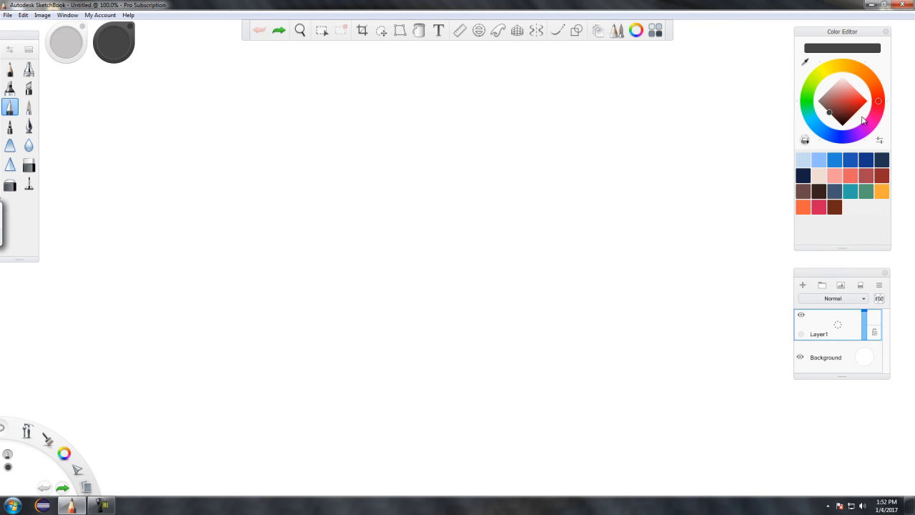
Open the symmetry tools with left-right mirroring on, try a looping mirrored curve, and undo it.
left_click(536, 31)
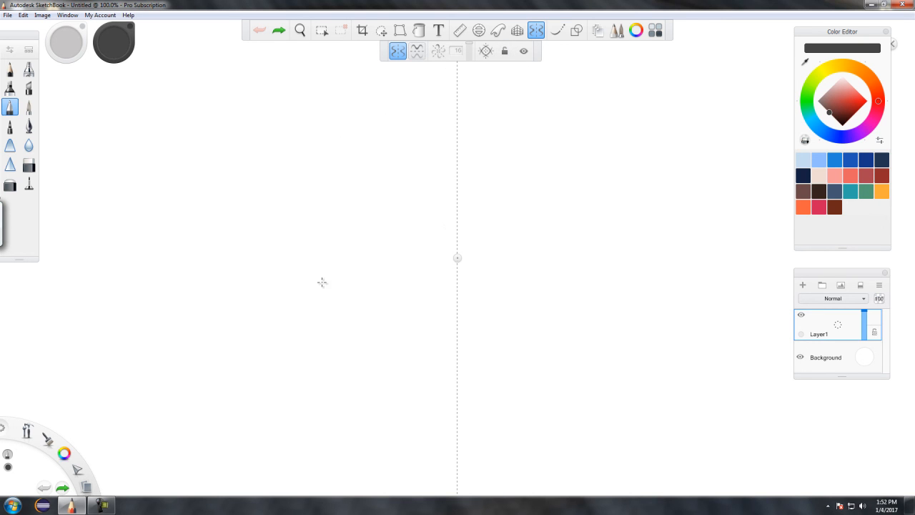
left_click(397, 52)
left_click(399, 53)
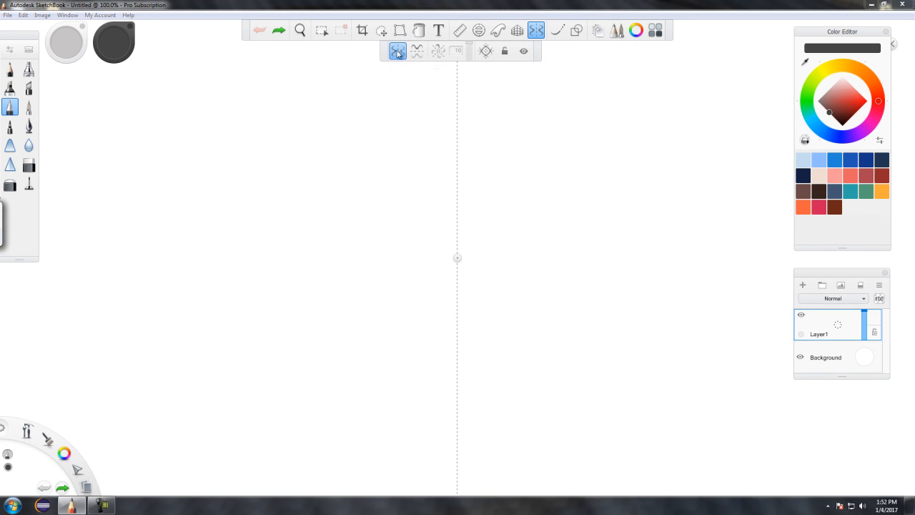
mouse_move(417, 196)
left_mouse_down()
mouse_move(403, 191)
mouse_move(545, 205)
mouse_move(482, 348)
mouse_move(430, 347)
left_mouse_up()
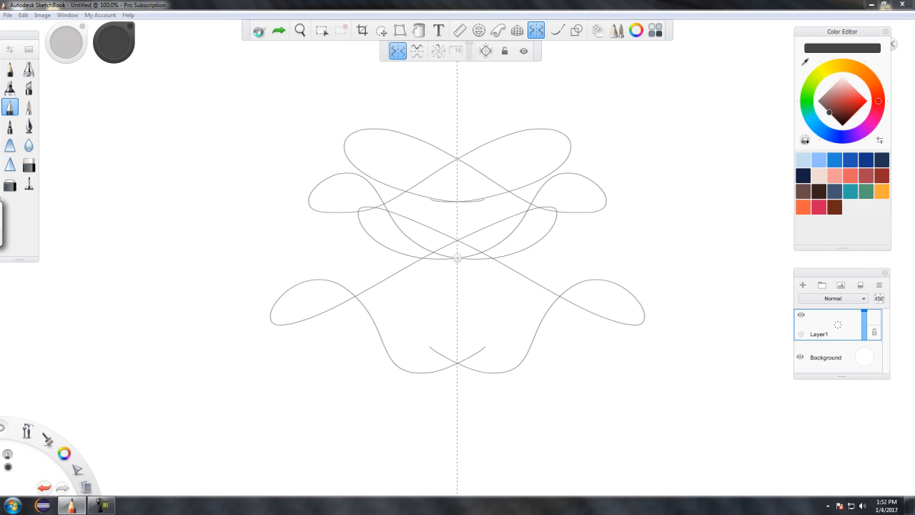
left_click(259, 32)
Switch to the long-handled brush, try a looping pattern mirrored across both axes, and undo it.
left_click(28, 185)
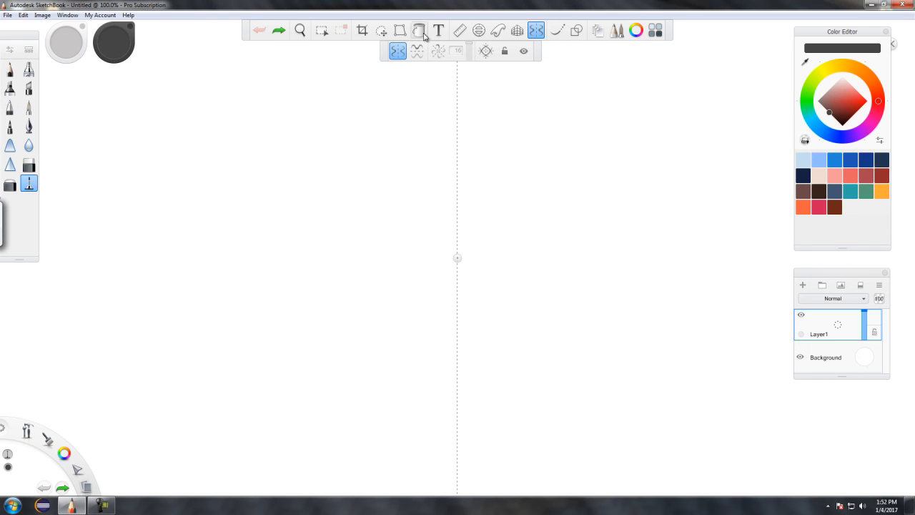
left_click(418, 55)
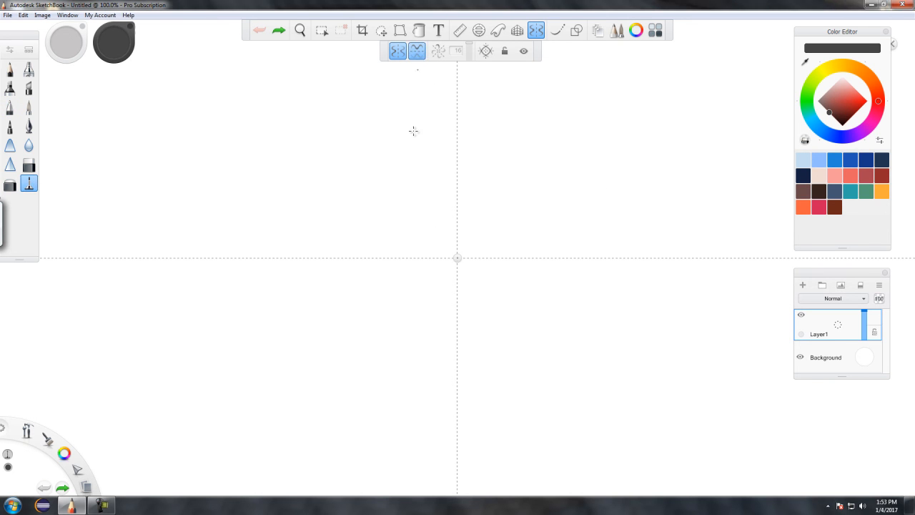
mouse_move(408, 279)
left_mouse_down()
mouse_move(543, 243)
mouse_move(417, 220)
mouse_move(370, 353)
mouse_move(382, 264)
mouse_move(458, 343)
mouse_move(558, 291)
mouse_move(435, 191)
mouse_move(462, 287)
mouse_move(526, 318)
left_mouse_up()
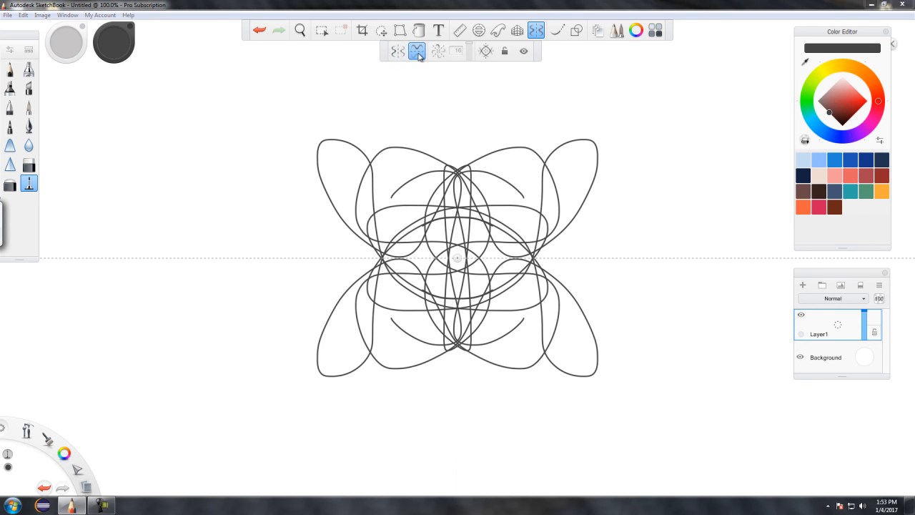
left_click(259, 30)
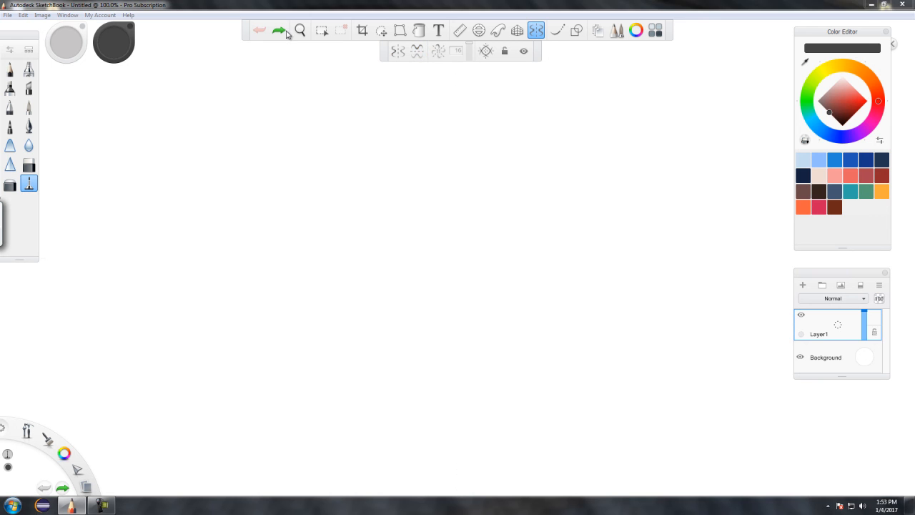
Enable radial symmetry with 2 sectors, toggle stopping strokes at the center line, and draw several looping curves.
left_click(438, 50)
left_click_drag(470, 45, 474, 63)
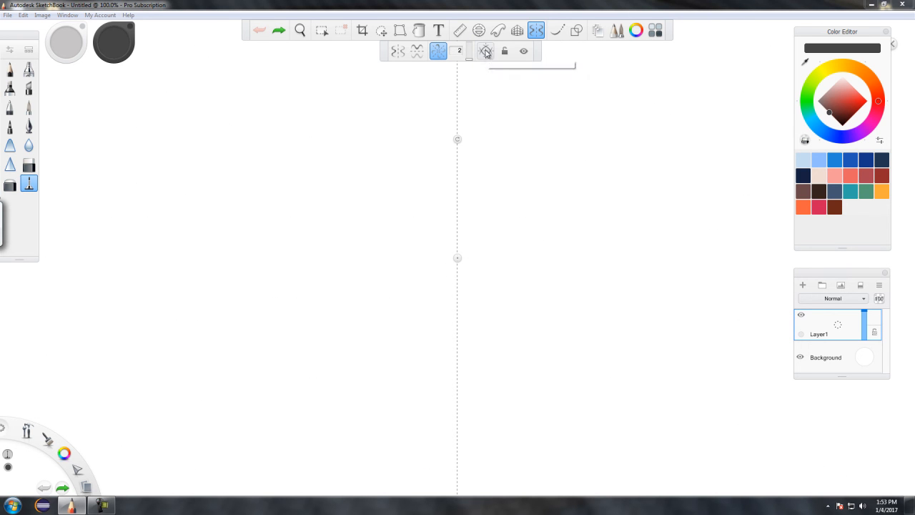
left_click(485, 52)
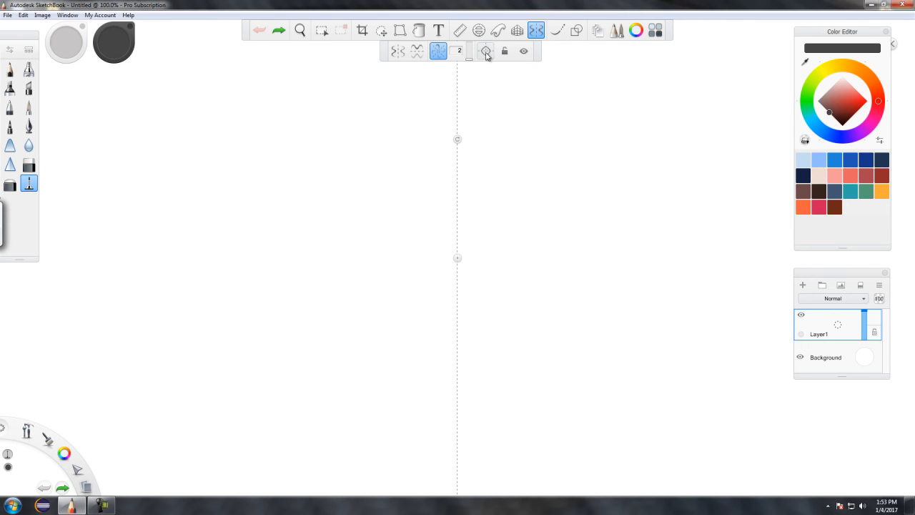
left_click_drag(557, 192, 458, 213)
mouse_move(459, 169)
left_mouse_down()
mouse_move(656, 157)
mouse_move(509, 163)
mouse_move(457, 202)
left_mouse_up()
mouse_move(522, 106)
left_mouse_down()
mouse_move(462, 118)
mouse_move(383, 106)
mouse_move(593, 122)
mouse_move(442, 116)
mouse_move(372, 94)
left_mouse_up()
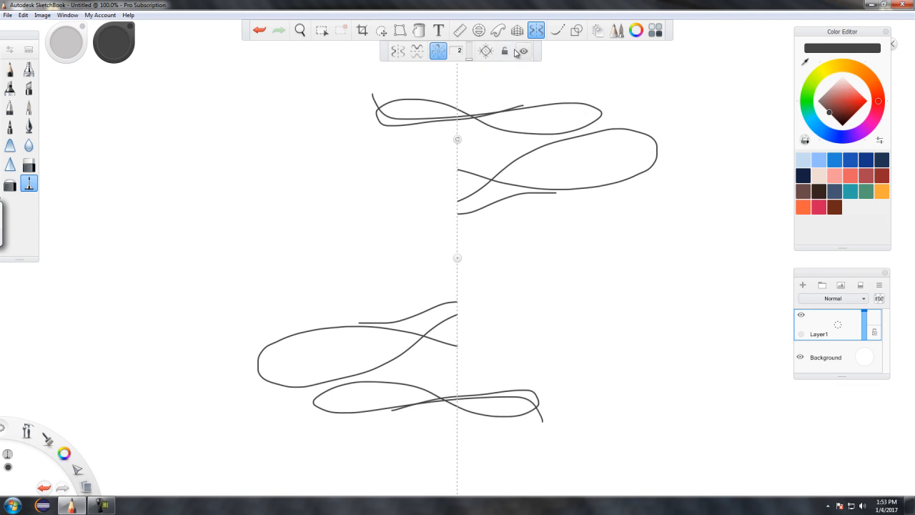
Switch from radial symmetry to Steady Stroke and replace the radial test curves with a single looping curve.
left_click(438, 51)
left_click(557, 30)
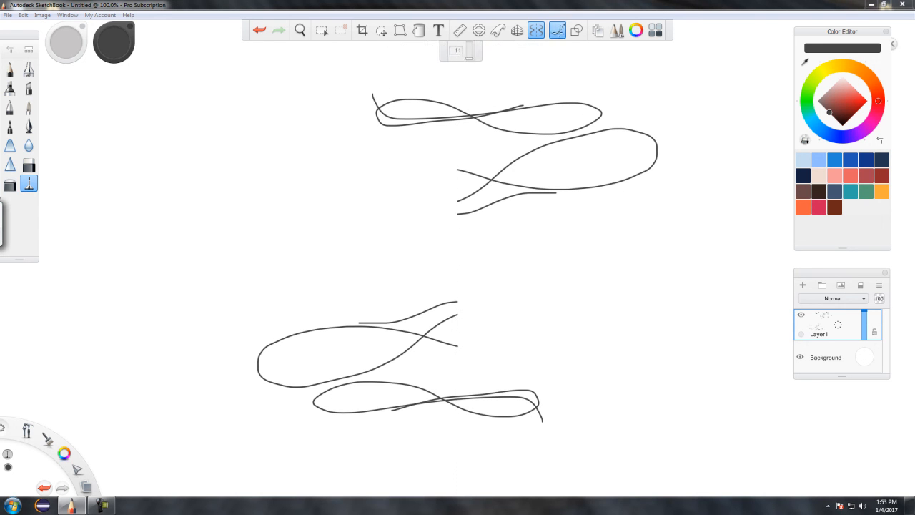
left_click(259, 33)
left_click(259, 34)
left_click(279, 31)
left_click(259, 31)
mouse_move(548, 157)
left_mouse_down()
mouse_move(451, 211)
mouse_move(375, 167)
mouse_move(558, 243)
left_mouse_up()
Reopen the symmetry tools, re-enable radial symmetry with 2 sectors, and draw a short looping curve near the center line.
left_click(537, 30)
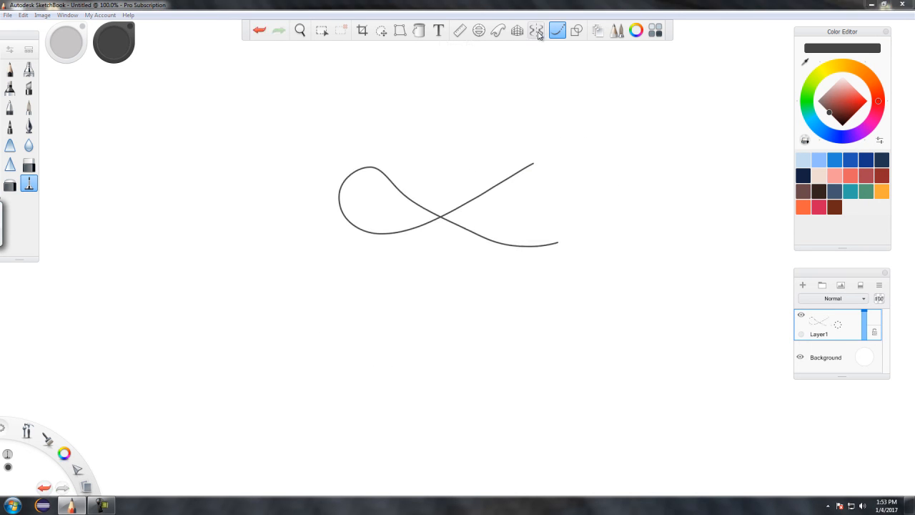
left_click(537, 30)
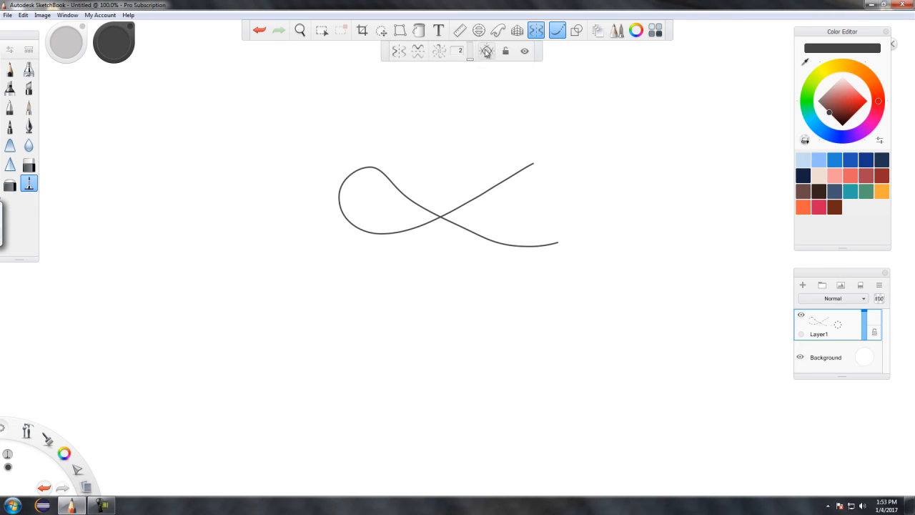
left_click(508, 53)
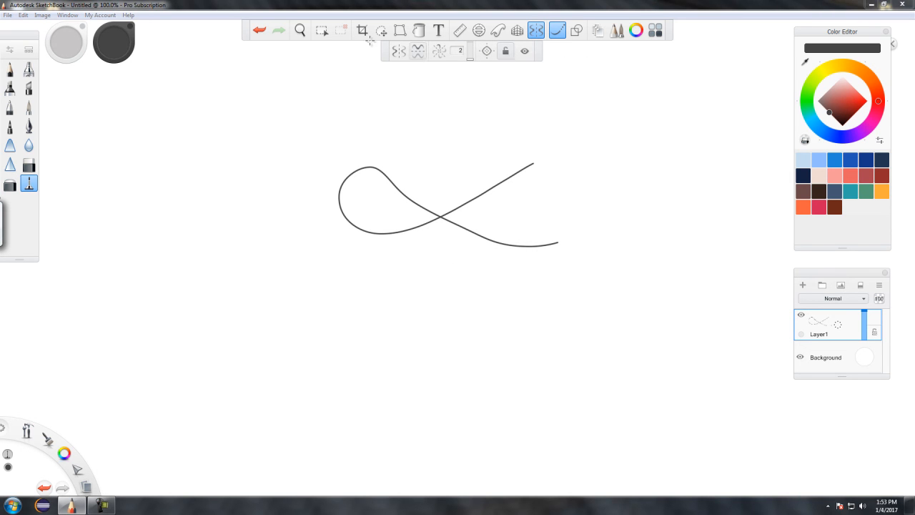
left_click(439, 50)
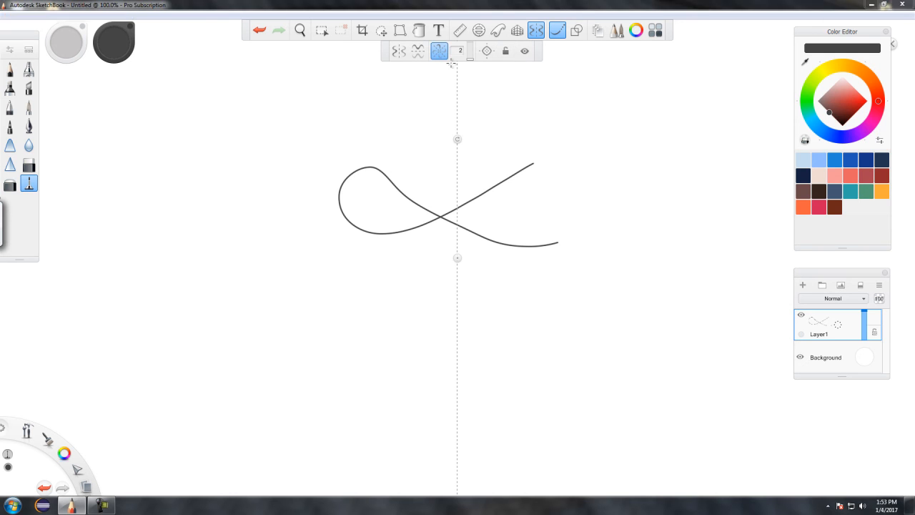
mouse_move(472, 188)
left_mouse_down()
mouse_move(501, 194)
mouse_move(487, 156)
left_mouse_up()
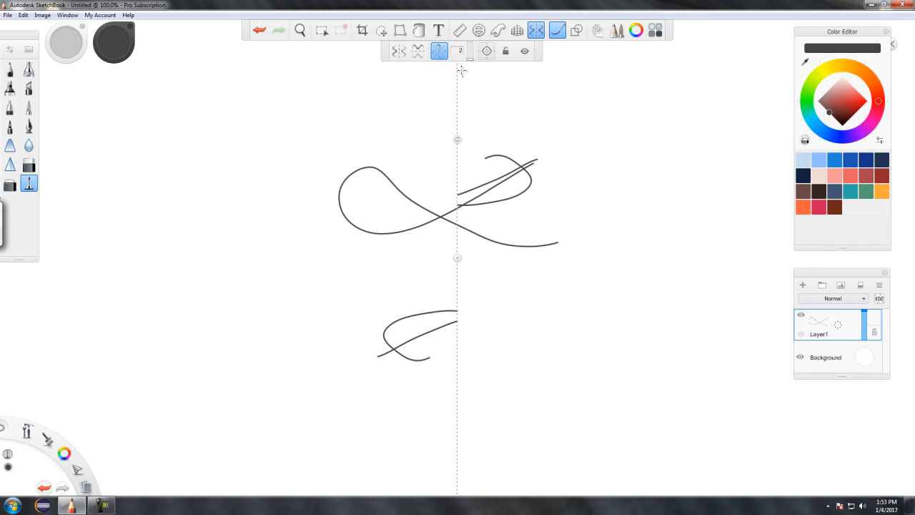
Turn Steady Stroke and symmetry off and back on, raising the Steady Stroke level to 23.
left_click(558, 31)
left_click(559, 33)
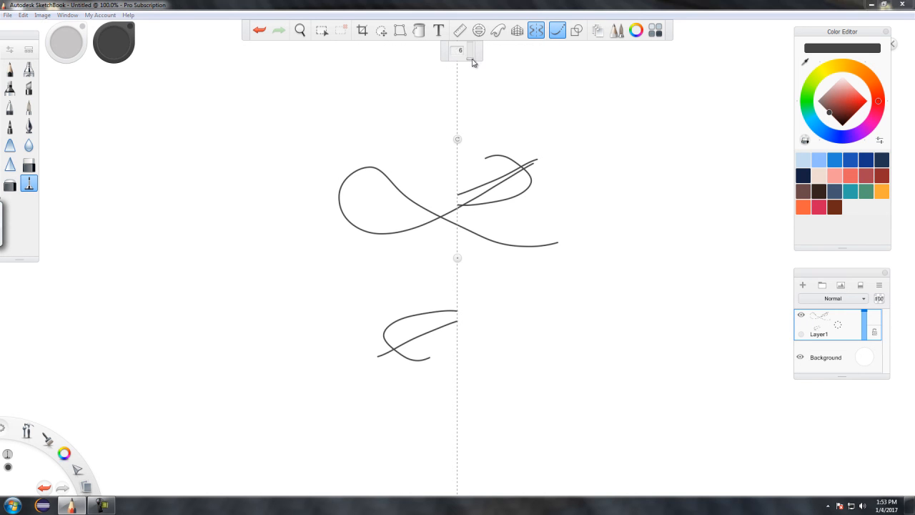
left_click(556, 31)
left_click(536, 32)
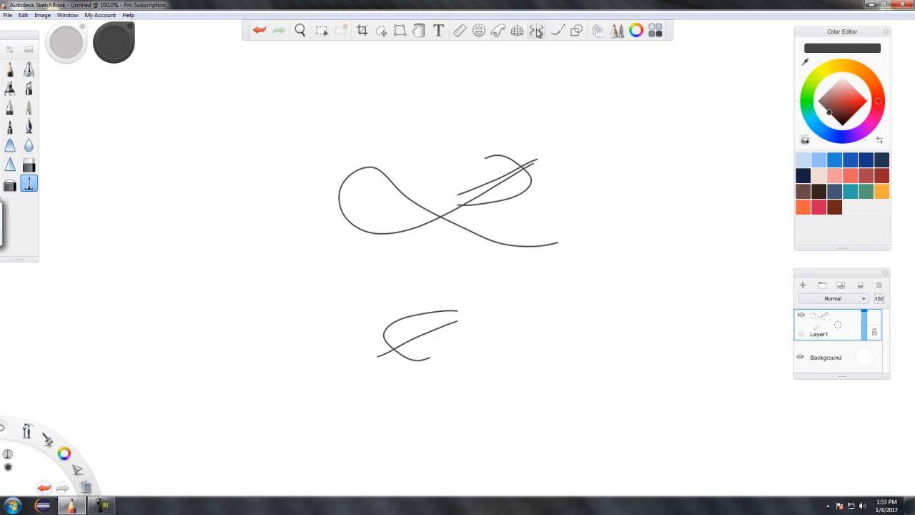
left_click(536, 32)
left_click(558, 32)
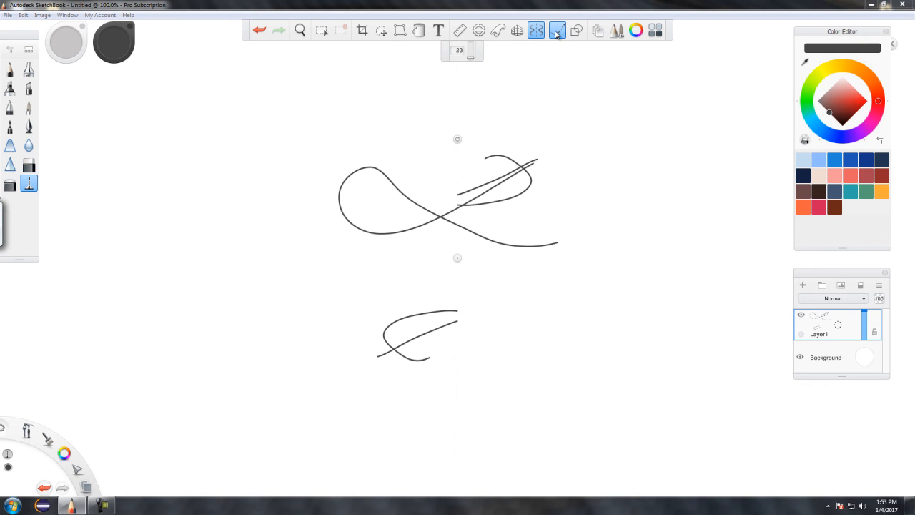
Set the radial symmetry to 6 sectors and undo the earlier test curves to clear the layer.
mouse_move(537, 33)
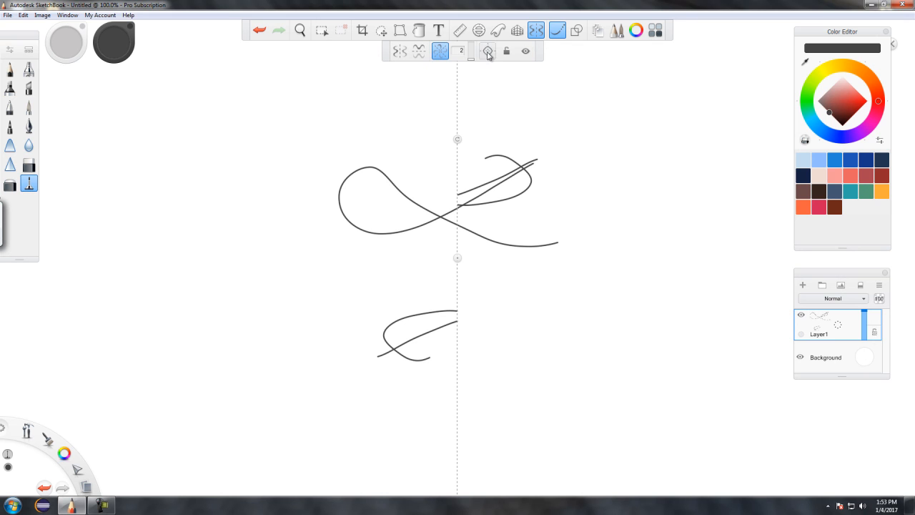
left_click(441, 51)
left_click(440, 51)
left_click_drag(471, 60, 471, 63)
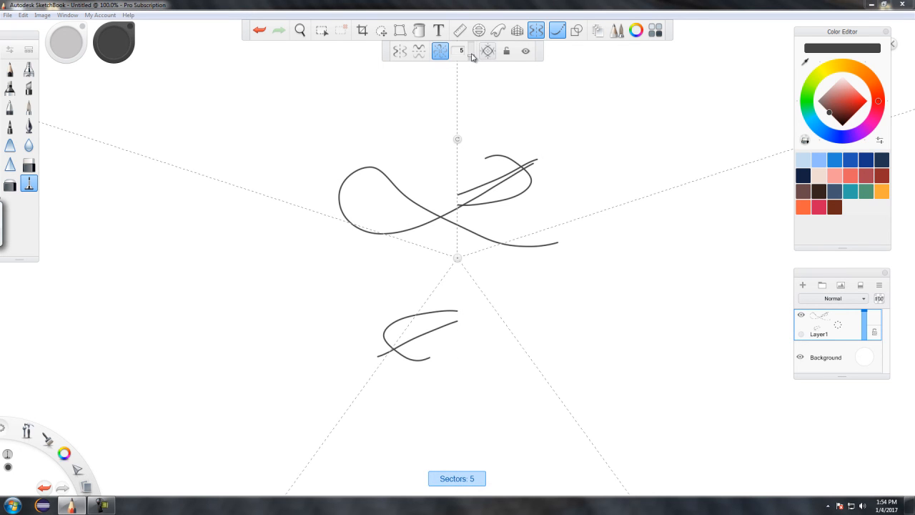
left_click(259, 30)
left_click(259, 30)
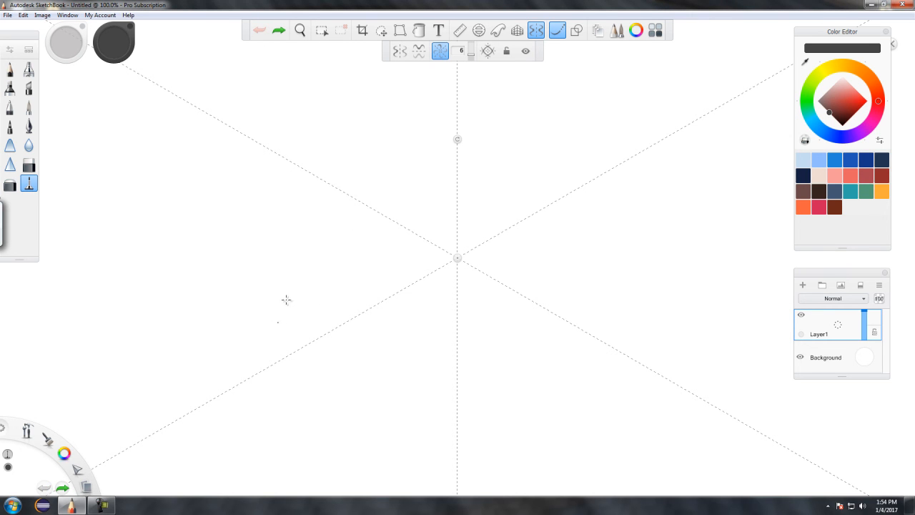
Draw a dense looping pattern around the center with 6-sector radial symmetry and undo it.
mouse_move(266, 287)
left_mouse_down()
mouse_move(264, 248)
mouse_move(288, 199)
mouse_move(324, 192)
mouse_move(341, 224)
mouse_move(340, 291)
mouse_move(353, 311)
mouse_move(366, 306)
mouse_move(380, 280)
mouse_move(372, 202)
mouse_move(394, 154)
mouse_move(437, 188)
mouse_move(453, 287)
mouse_move(545, 286)
mouse_move(563, 175)
mouse_move(401, 179)
mouse_move(239, 256)
mouse_move(205, 332)
mouse_move(336, 319)
mouse_move(518, 255)
mouse_move(704, 176)
mouse_move(755, 133)
mouse_move(675, 122)
mouse_move(554, 157)
mouse_move(409, 283)
mouse_move(399, 368)
mouse_move(563, 344)
mouse_move(677, 278)
mouse_move(594, 227)
mouse_move(456, 219)
mouse_move(292, 242)
mouse_move(212, 297)
mouse_move(404, 284)
mouse_move(524, 252)
mouse_move(694, 191)
mouse_move(707, 153)
mouse_move(540, 207)
mouse_move(590, 295)
mouse_move(214, 247)
mouse_move(161, 311)
mouse_move(292, 292)
mouse_move(257, 190)
mouse_move(121, 153)
mouse_move(87, 238)
mouse_move(189, 266)
mouse_move(286, 181)
left_mouse_up()
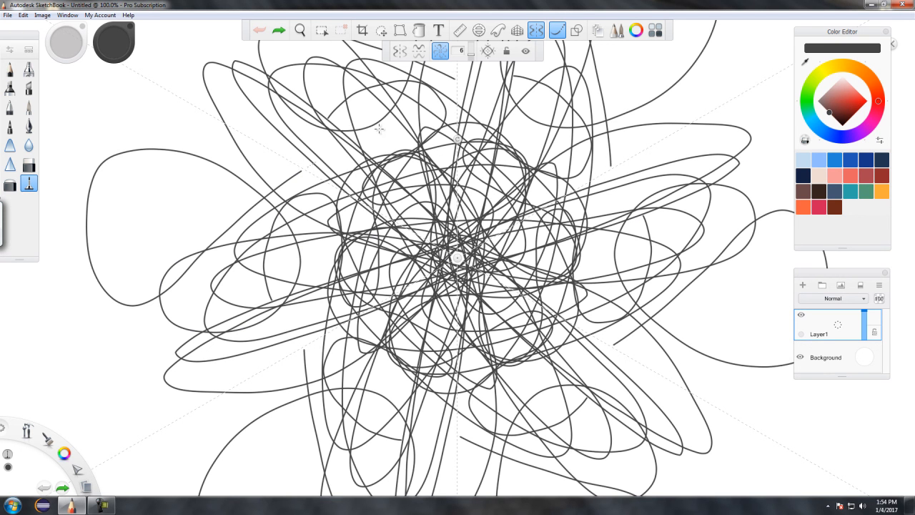
left_click_drag(356, 139, 347, 111)
left_click(259, 30)
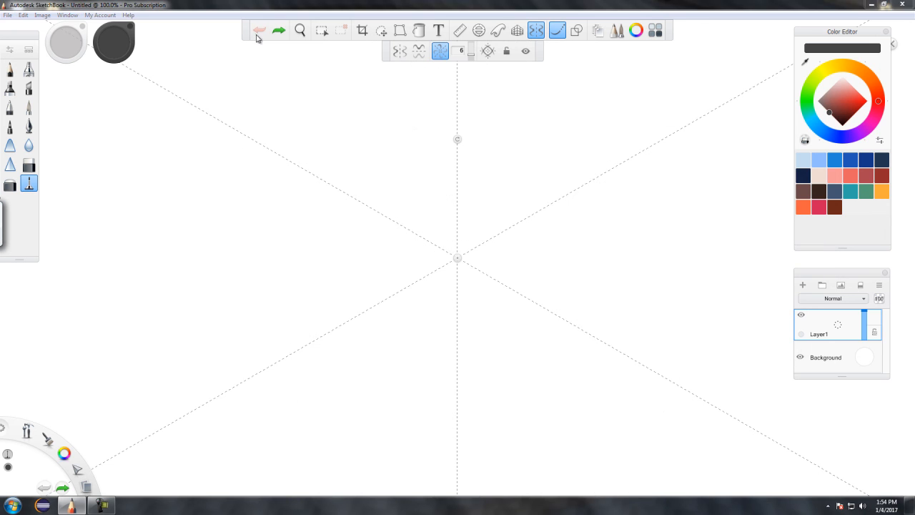
Set the radial symmetry to 16 sectors and change the color hue to magenta.
left_click(472, 58)
left_click(473, 52)
left_click_drag(472, 48, 475, 40)
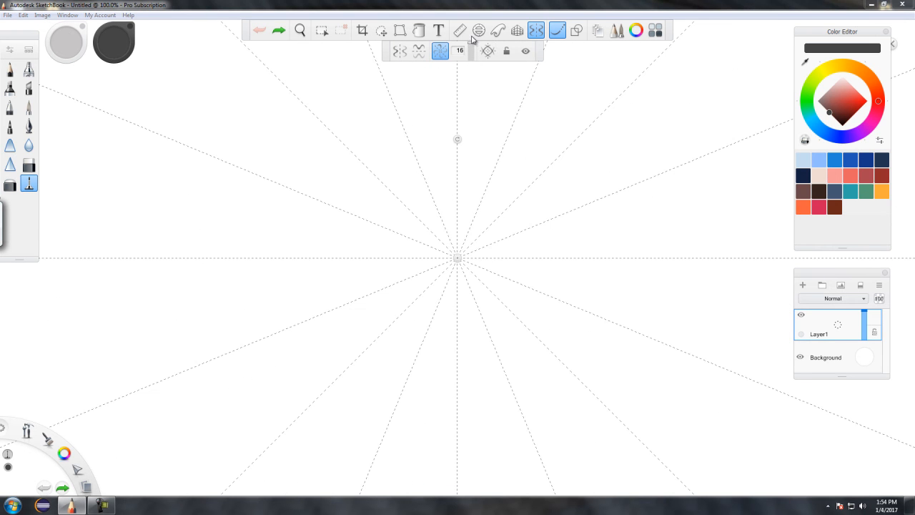
left_click(863, 72)
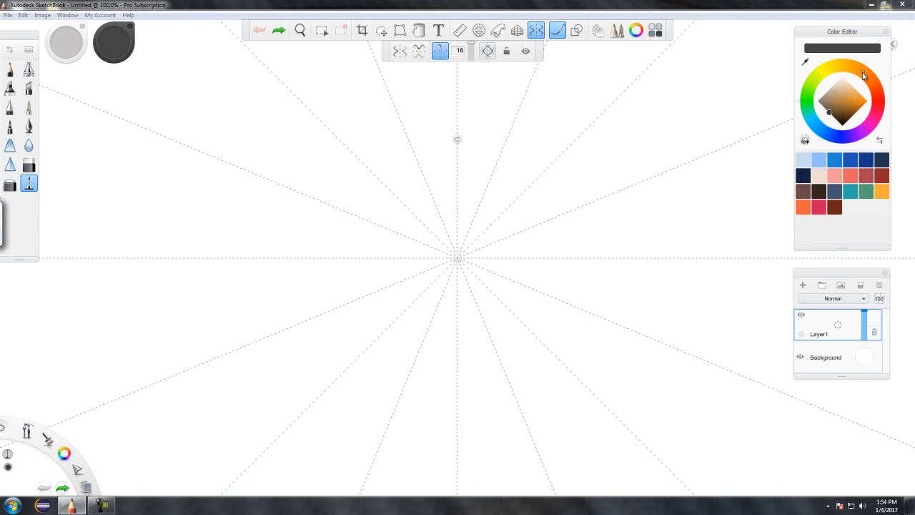
left_click(869, 129)
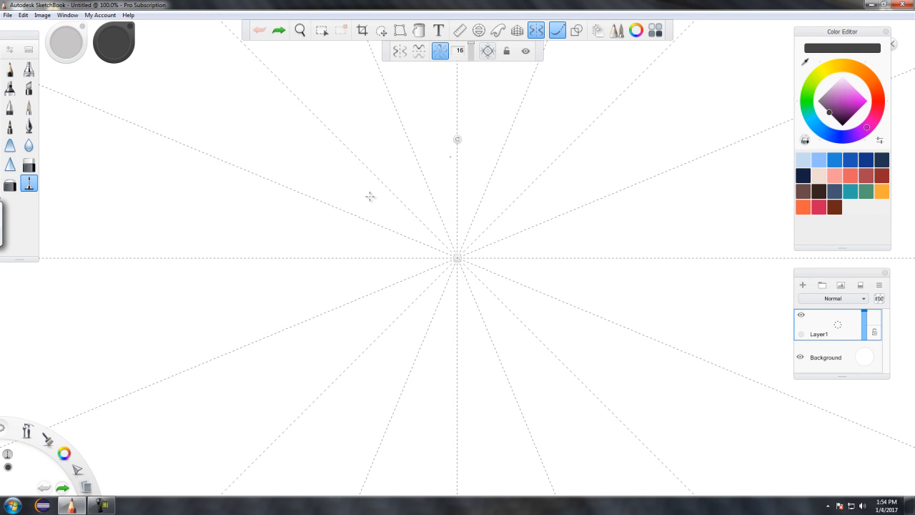
Draw a dark gray looping rosette, overlay it with bright magenta loops, and undo both.
mouse_move(639, 169)
left_mouse_down()
mouse_move(759, 287)
mouse_move(624, 270)
mouse_move(532, 109)
mouse_move(565, 132)
left_mouse_up()
mouse_move(532, 203)
left_mouse_down()
mouse_move(465, 251)
mouse_move(521, 202)
mouse_move(529, 207)
left_mouse_up()
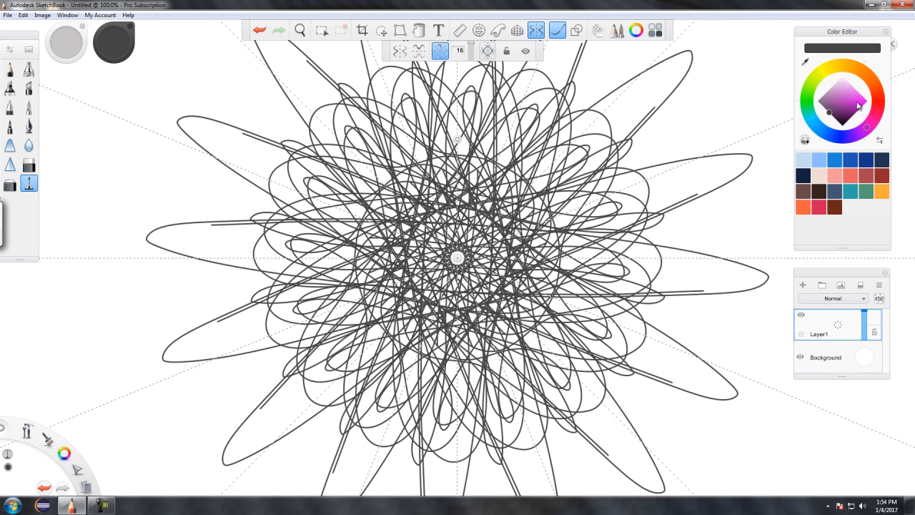
left_click_drag(851, 111, 866, 99)
mouse_move(371, 153)
left_mouse_down()
mouse_move(501, 214)
mouse_move(458, 257)
mouse_move(531, 244)
mouse_move(504, 255)
mouse_move(674, 186)
mouse_move(514, 143)
mouse_move(429, 286)
left_mouse_up()
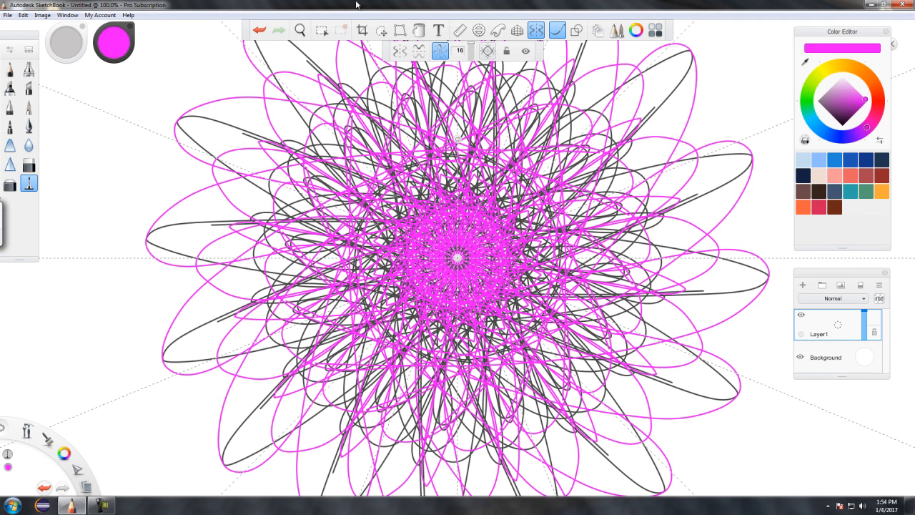
left_click(259, 32)
left_click(260, 34)
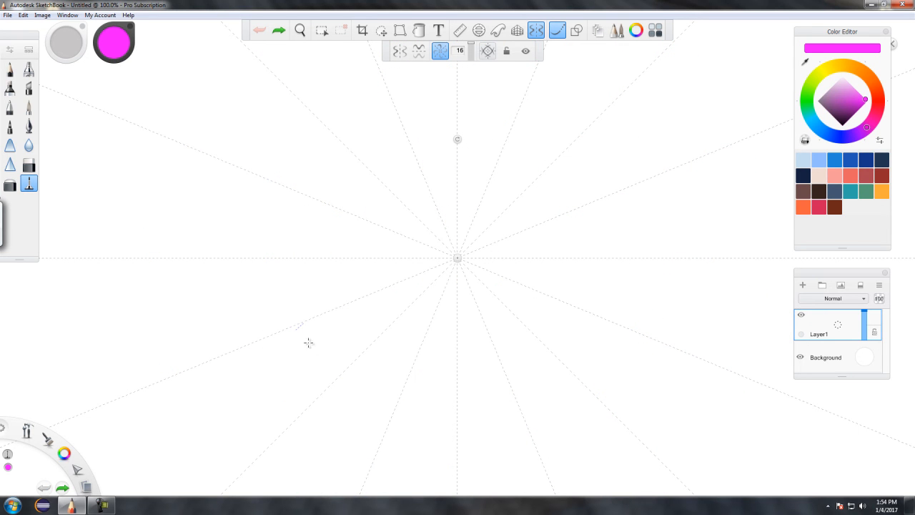
Try a magenta star-like pattern of long, narrow petals radiating from the center and undo it.
key("ctrl+y")
key("ctrl+y")
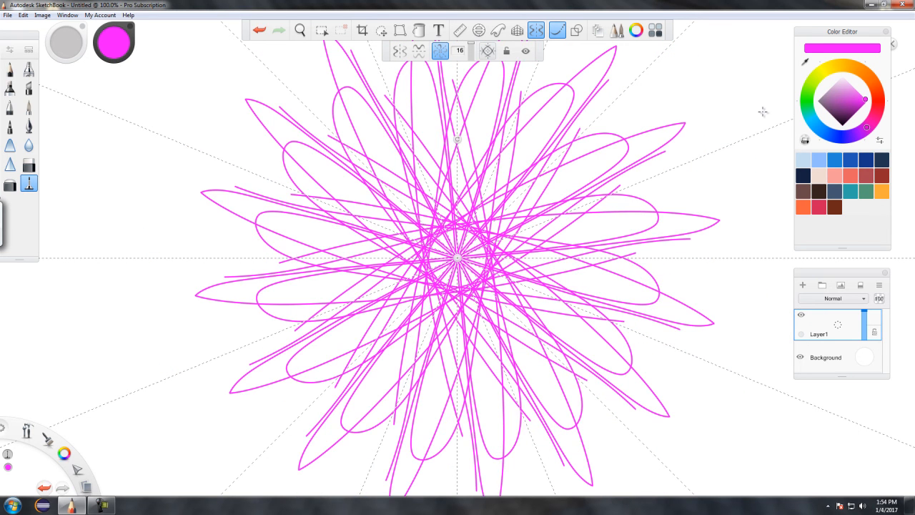
left_click(259, 30)
Draw a small magenta ring at the center surrounded by dense overlapping circular loops, and undo all of it.
mouse_move(436, 246)
left_mouse_down()
mouse_move(431, 271)
mouse_move(427, 258)
mouse_move(410, 272)
mouse_move(419, 294)
mouse_move(432, 278)
mouse_move(414, 269)
mouse_move(396, 295)
mouse_move(417, 329)
mouse_move(452, 320)
mouse_move(441, 301)
mouse_move(416, 317)
mouse_move(427, 361)
mouse_move(477, 359)
mouse_move(482, 329)
mouse_move(461, 322)
mouse_move(476, 351)
mouse_move(528, 345)
mouse_move(565, 305)
mouse_move(555, 268)
mouse_move(523, 303)
mouse_move(568, 315)
mouse_move(611, 277)
mouse_move(584, 183)
mouse_move(437, 146)
mouse_move(389, 214)
mouse_move(503, 192)
mouse_move(469, 105)
mouse_move(371, 148)
mouse_move(331, 228)
mouse_move(420, 203)
mouse_move(457, 118)
mouse_move(340, 147)
mouse_move(297, 252)
mouse_move(332, 274)
mouse_move(400, 205)
mouse_move(318, 143)
mouse_move(222, 237)
mouse_move(221, 294)
mouse_move(360, 244)
mouse_move(347, 153)
mouse_move(273, 184)
mouse_move(263, 262)
mouse_move(348, 284)
mouse_move(233, 244)
mouse_move(271, 288)
mouse_move(385, 191)
mouse_move(267, 170)
mouse_move(234, 271)
mouse_move(299, 299)
mouse_move(256, 171)
mouse_move(327, 295)
left_mouse_up()
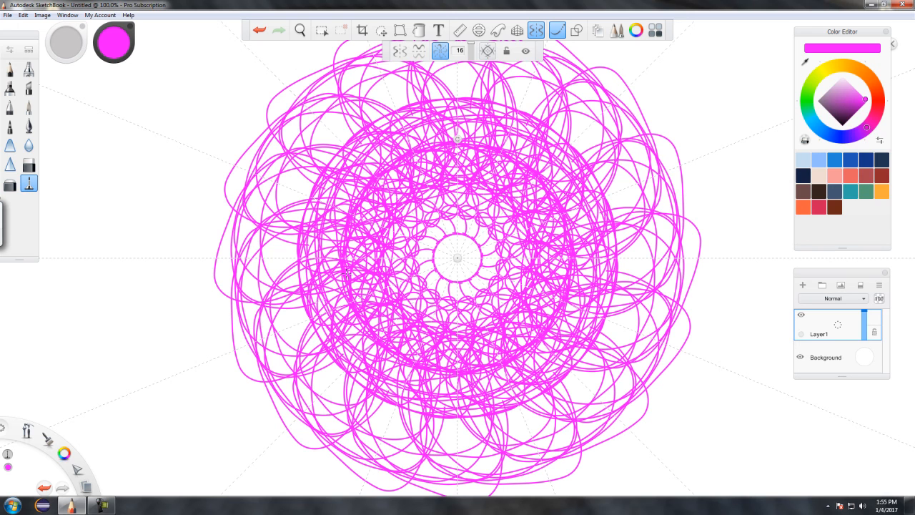
left_click(259, 32)
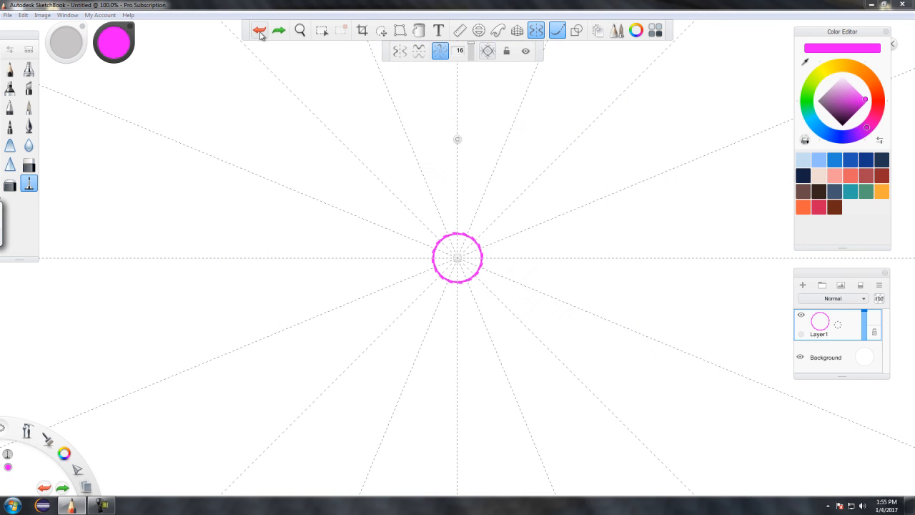
left_click(260, 33)
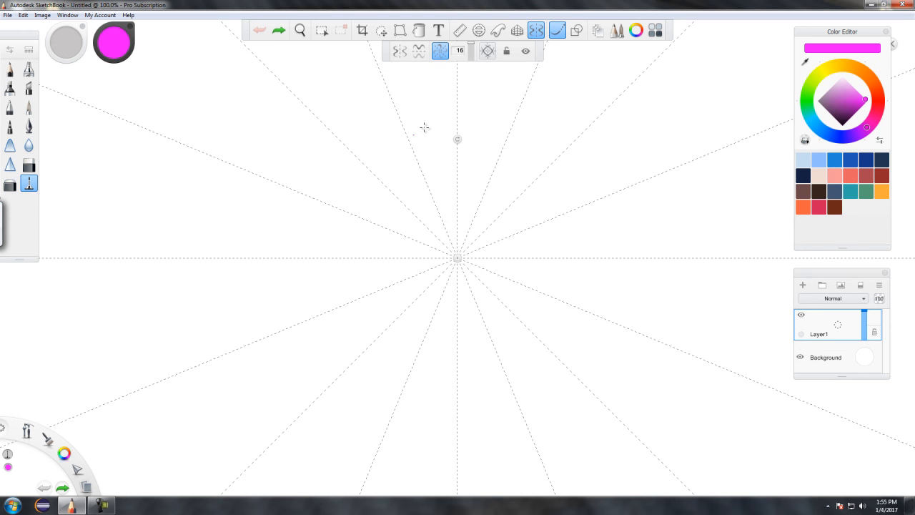
Draw wide magenta petals crossing through the center in 16 sectors and undo them.
mouse_move(429, 126)
left_mouse_down()
mouse_move(333, 165)
mouse_move(269, 223)
mouse_move(232, 278)
mouse_move(217, 335)
mouse_move(237, 386)
mouse_move(384, 349)
left_mouse_up()
mouse_move(458, 300)
left_mouse_down()
mouse_move(748, 204)
mouse_move(388, 269)
mouse_move(430, 214)
mouse_move(523, 219)
mouse_move(615, 183)
mouse_move(494, 214)
mouse_move(472, 286)
mouse_move(579, 235)
left_mouse_up()
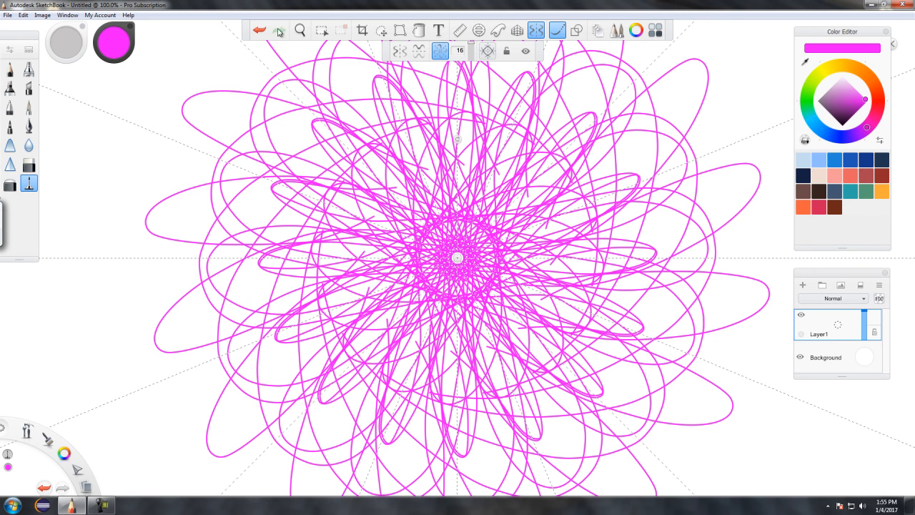
left_click(259, 31)
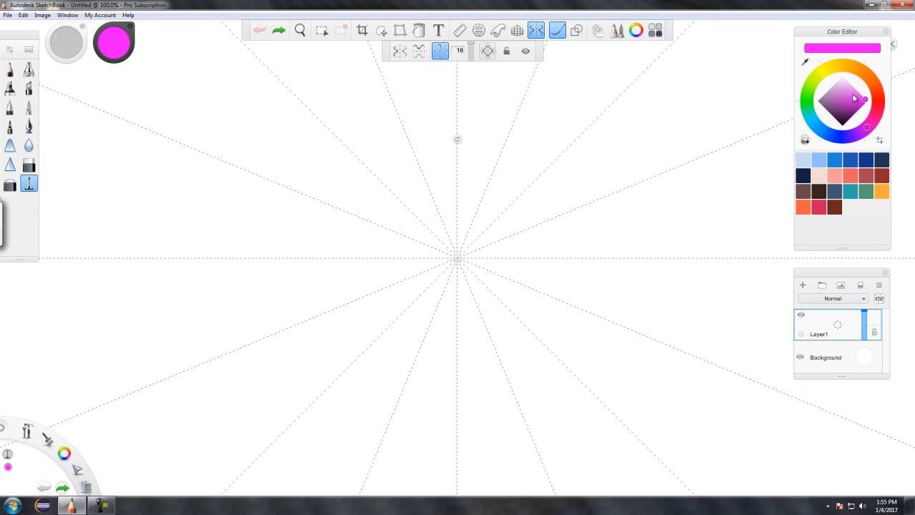
Darken the color to deep purple, draw a woven radial pattern with an open center, and undo the pattern.
left_click_drag(848, 120, 854, 125)
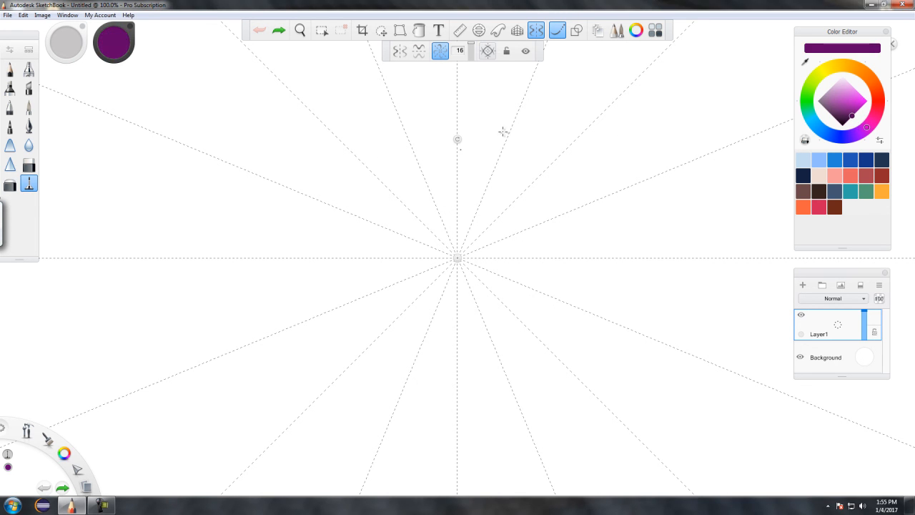
mouse_move(413, 113)
left_mouse_down()
mouse_move(500, 101)
mouse_move(481, 162)
mouse_move(587, 186)
mouse_move(500, 236)
mouse_move(536, 179)
mouse_move(675, 160)
mouse_move(651, 172)
mouse_move(643, 236)
mouse_move(686, 207)
mouse_move(650, 266)
mouse_move(572, 251)
mouse_move(272, 358)
mouse_move(501, 215)
mouse_move(300, 143)
left_mouse_up()
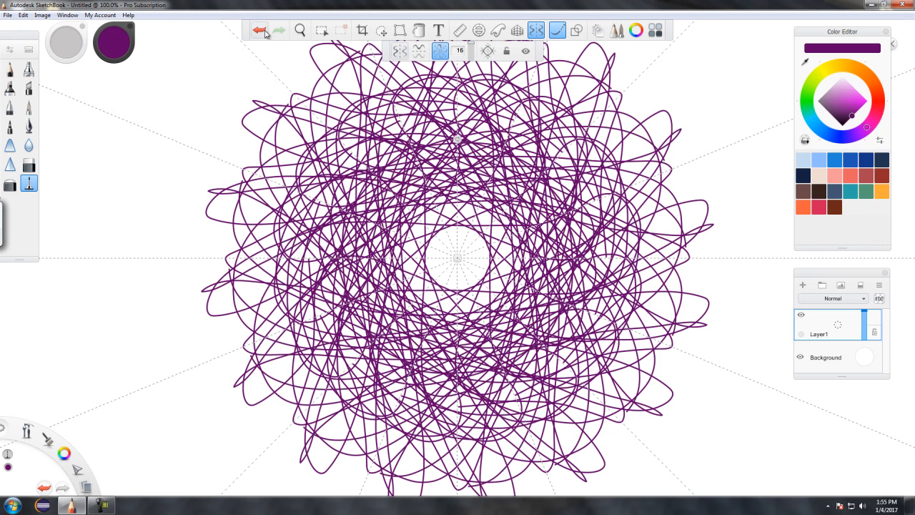
left_click(261, 31)
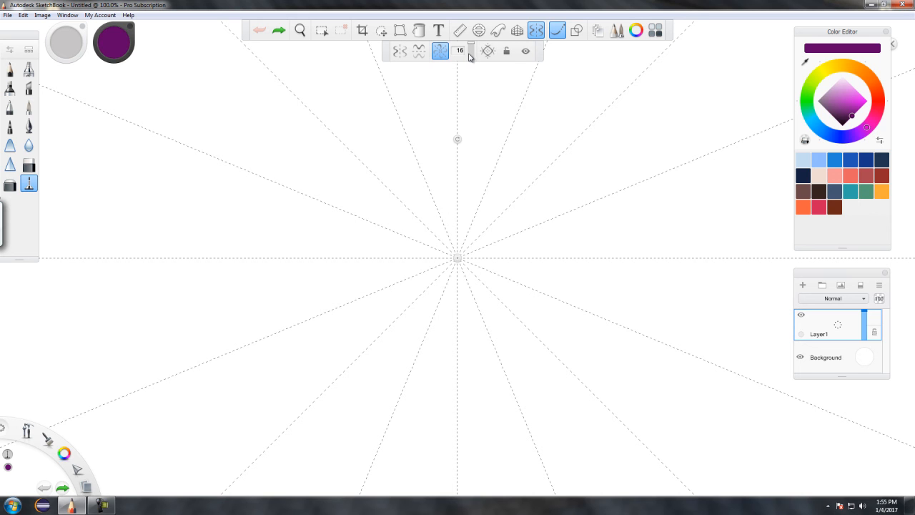
Reduce the radial symmetry to 2 sectors and turn off both symmetry and Steady Stroke.
left_click_drag(471, 56, 473, 66)
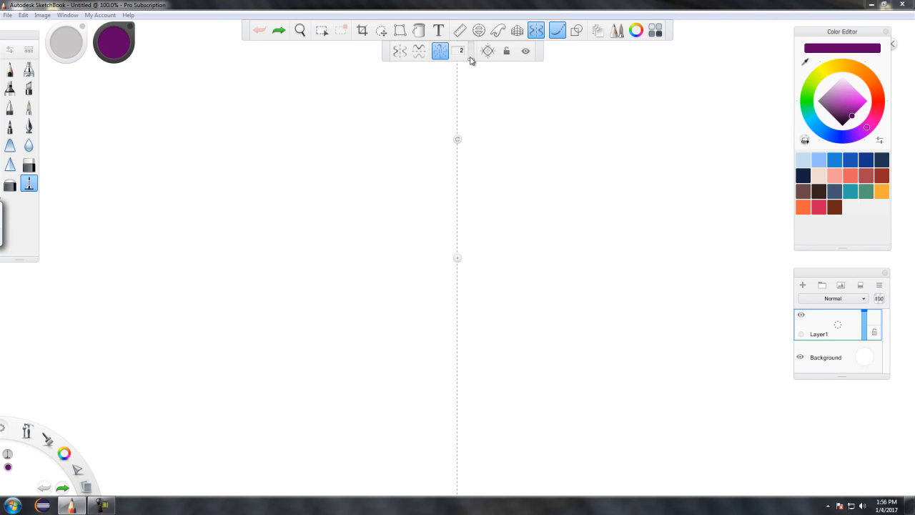
left_click(561, 33)
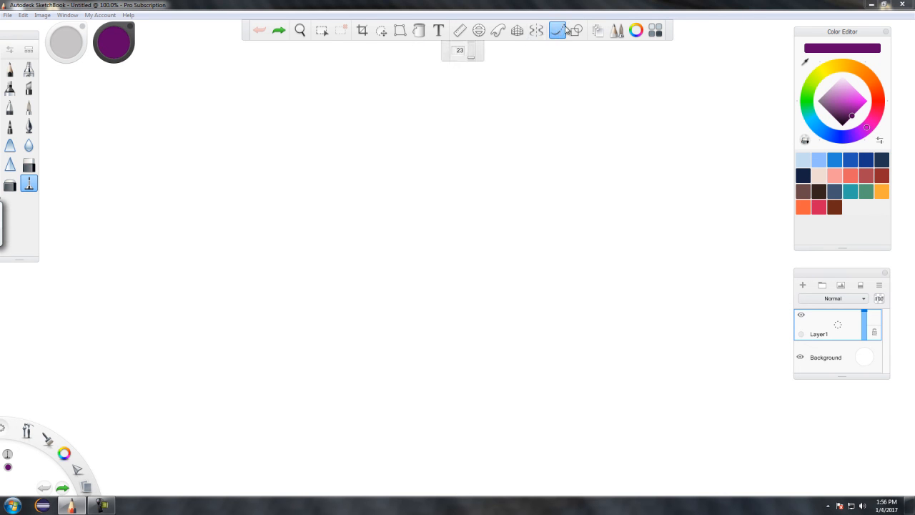
left_click(536, 30)
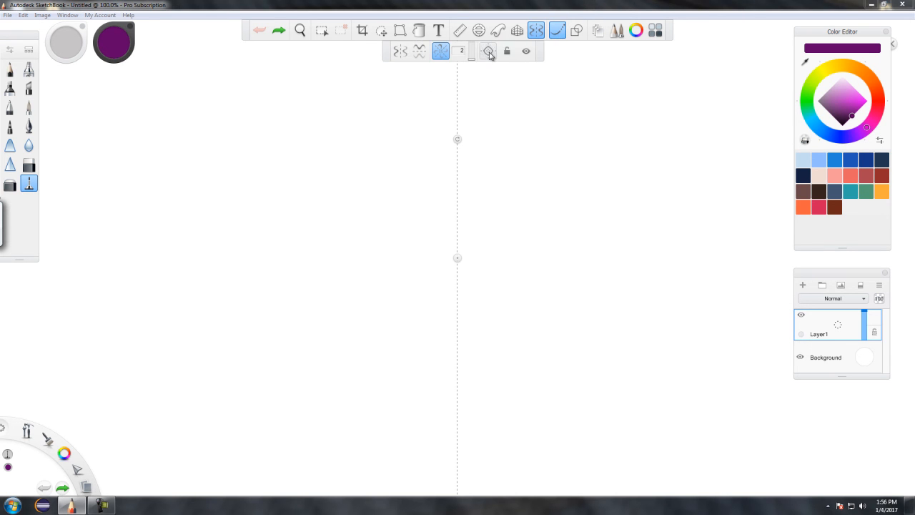
left_click(560, 31)
left_click(535, 31)
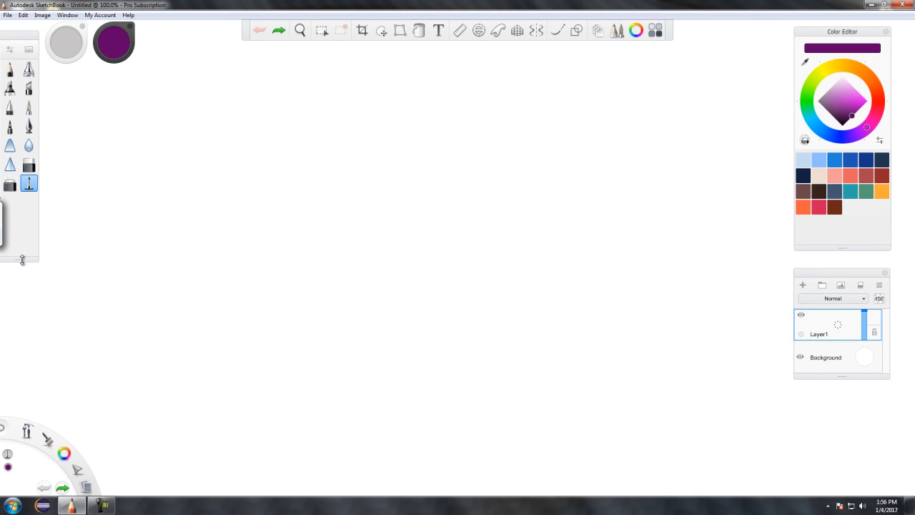
left_click(7, 14)
mouse_move(26, 16)
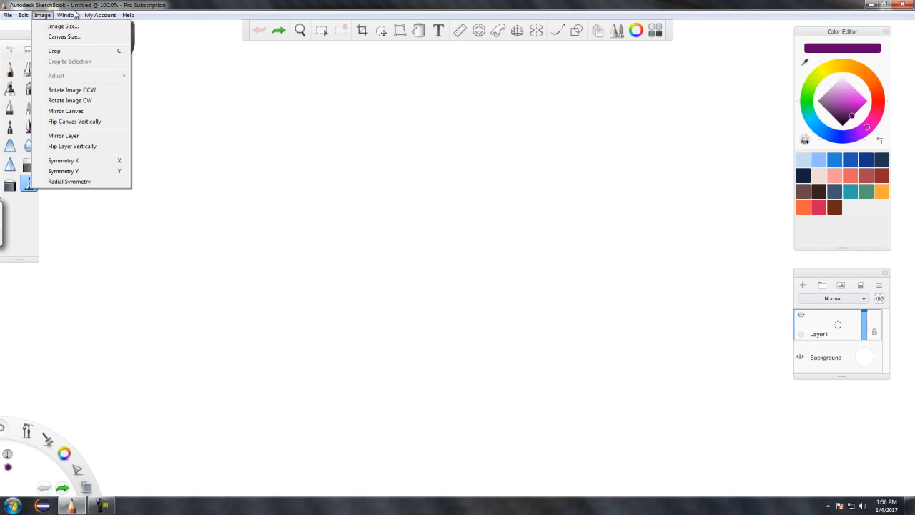
mouse_move(88, 16)
mouse_move(130, 17)
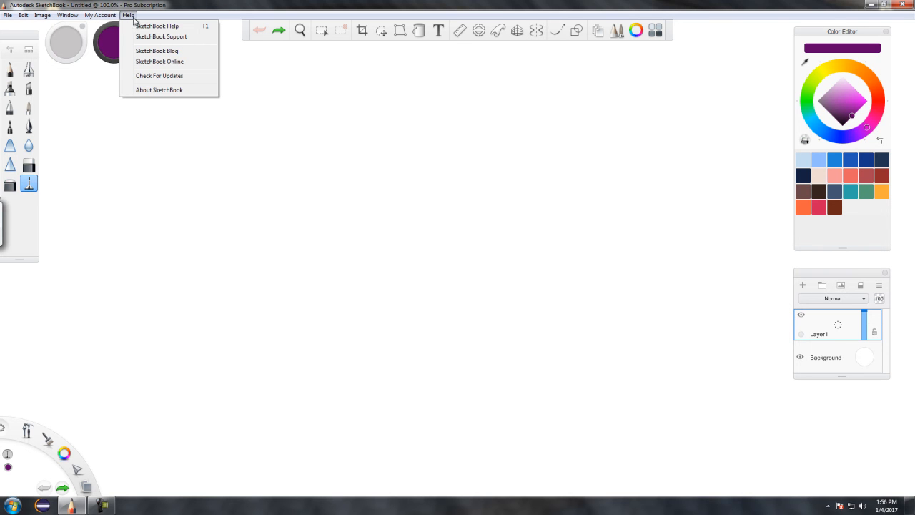
Toggle the brush palette and leave it hidden.
left_click(616, 37)
left_click(618, 36)
left_click(616, 34)
Re-enable Steady Stroke and the symmetry tools, switch off radial symmetry, and close the symmetry tools.
left_click(557, 31)
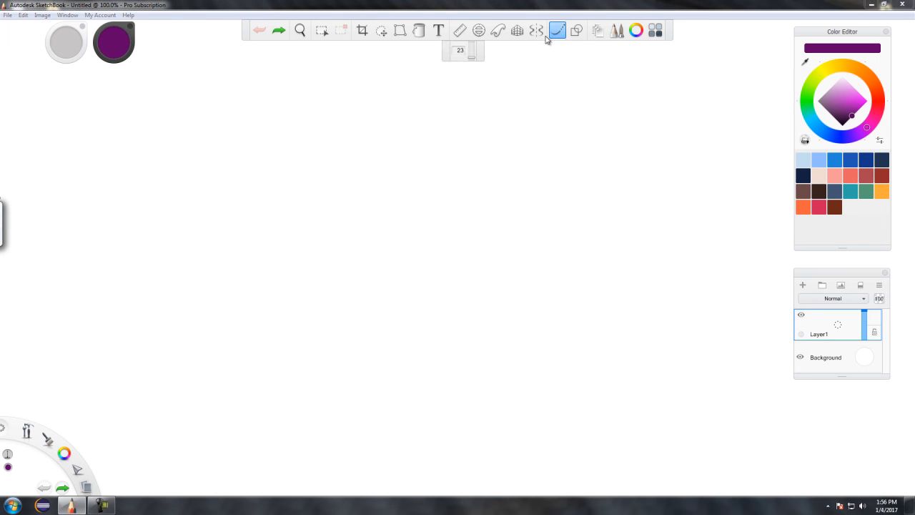
left_click(537, 30)
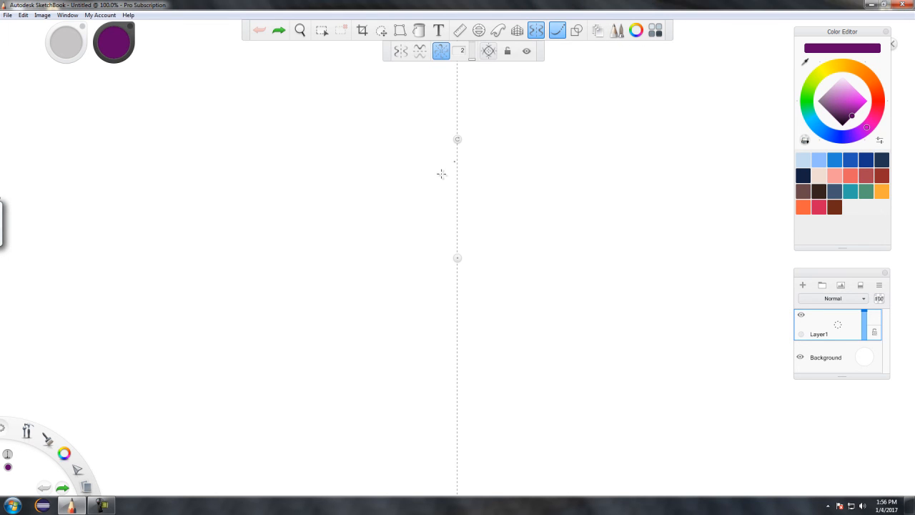
left_click(421, 52)
left_click(441, 51)
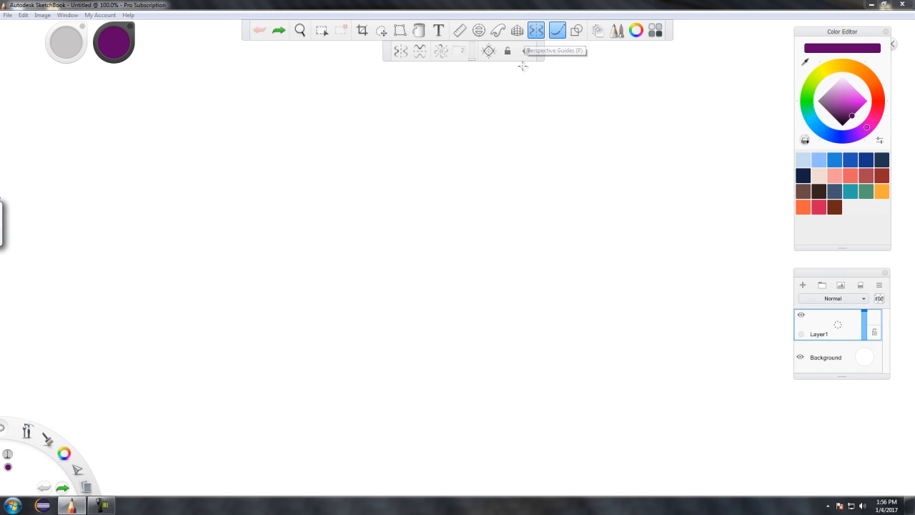
left_click(537, 31)
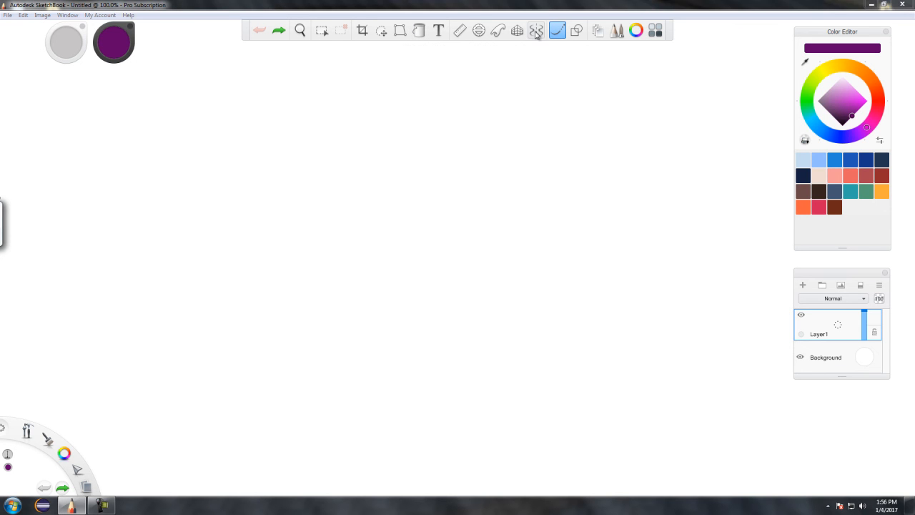
Turn off Steady Stroke and briefly show the perspective guides, leaving all drawing aids off.
left_click(537, 31)
left_click(537, 31)
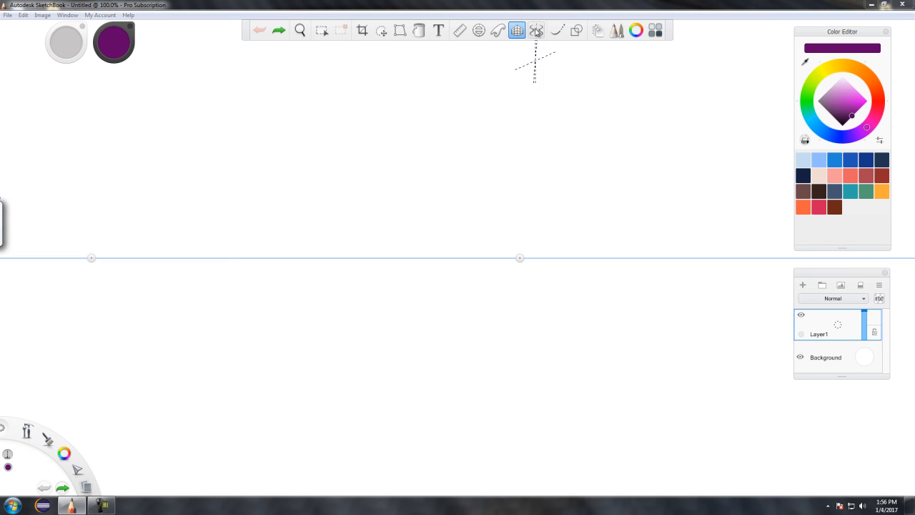
left_click(538, 32)
left_click(537, 32)
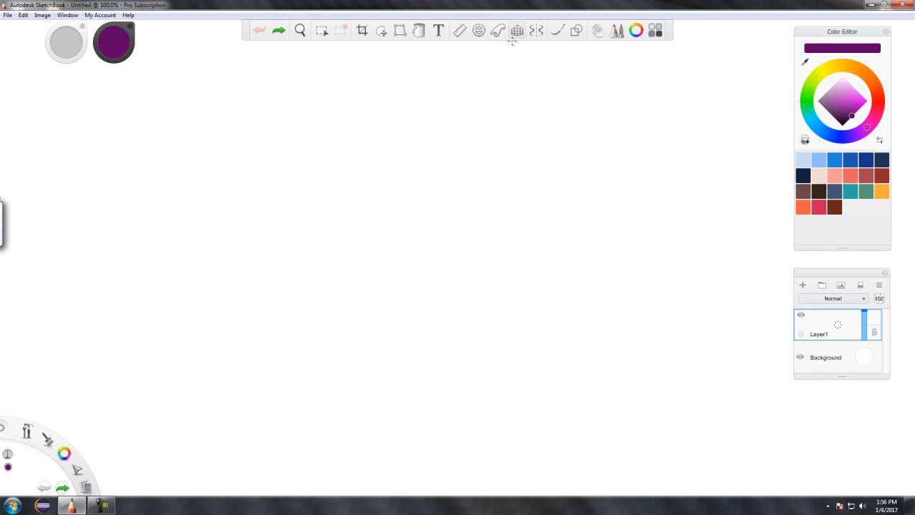
Open the symmetry tools and turn on radial symmetry with 5 sectors.
left_click(537, 32)
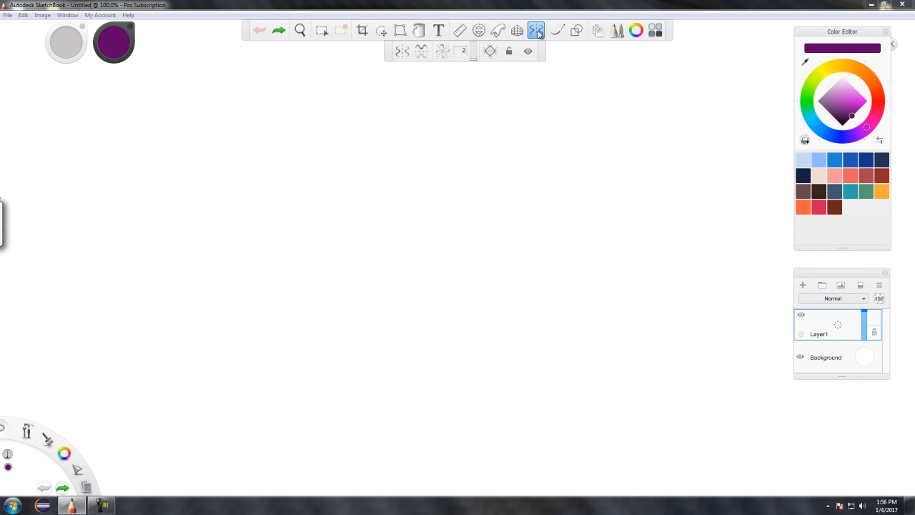
left_click(473, 60)
left_click_drag(473, 60, 476, 58)
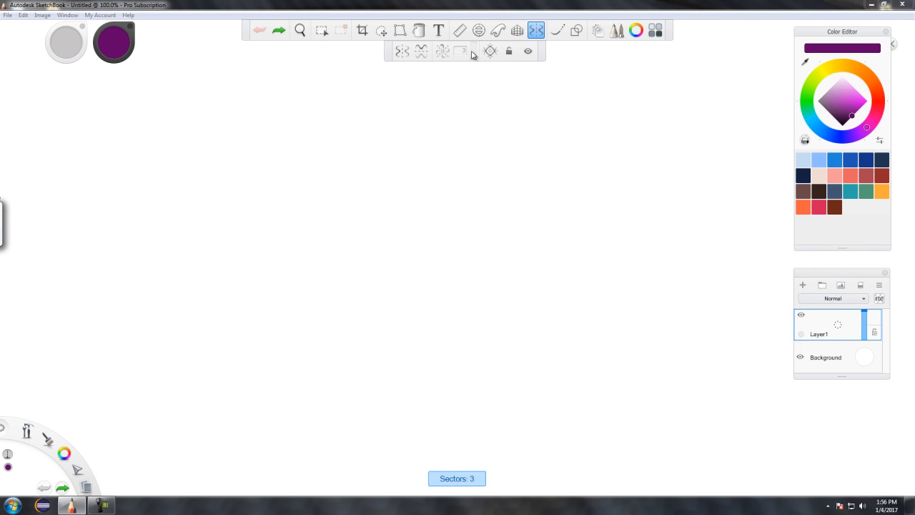
left_click(443, 51)
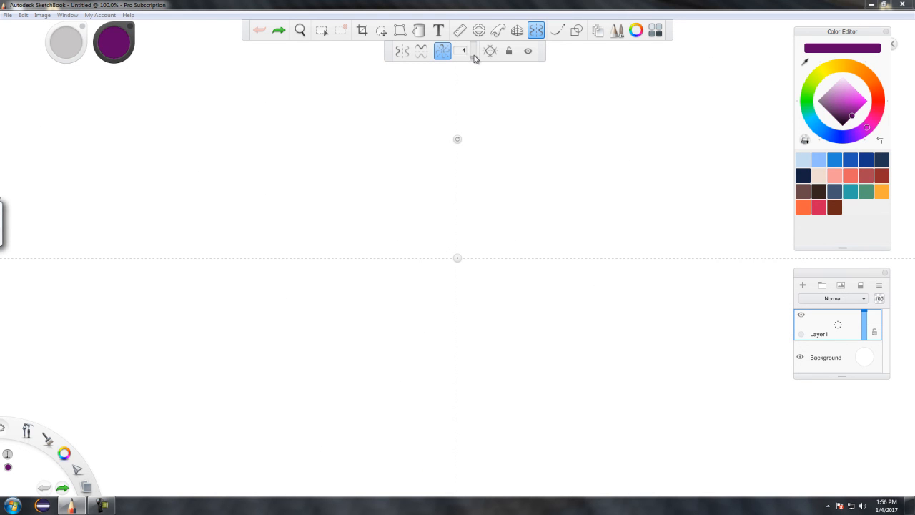
left_click_drag(474, 57, 483, 47)
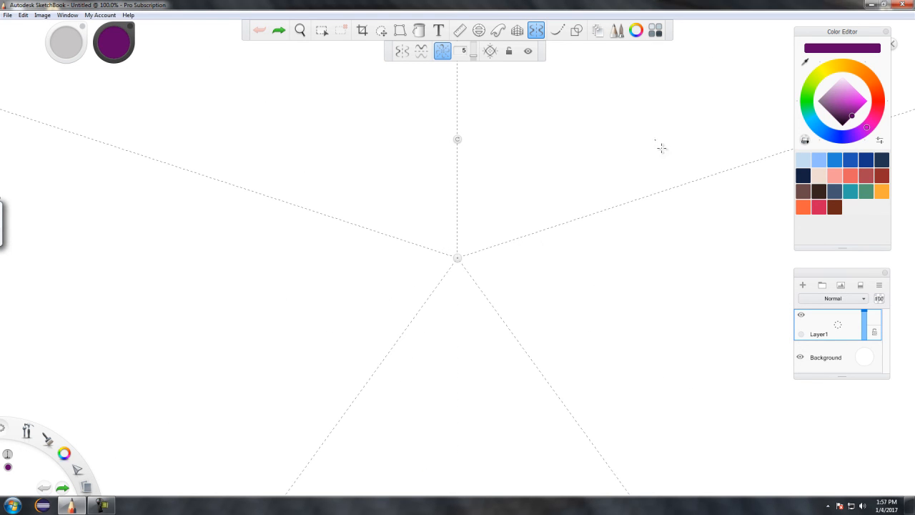
Change the brush colour to a brighter purple, test it with a looping freehand stroke in the radial symmetry, and undo that stroke.
left_click(857, 110)
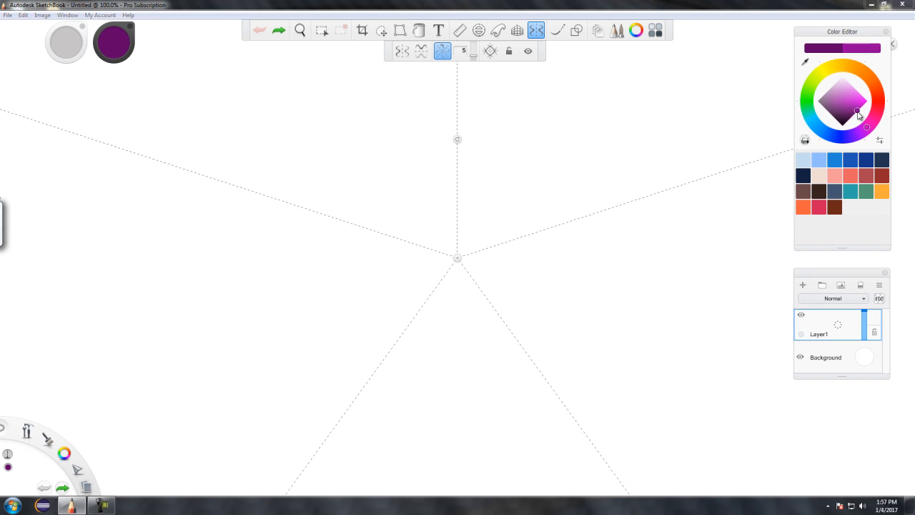
mouse_move(381, 153)
left_mouse_down()
mouse_move(351, 258)
mouse_move(342, 134)
mouse_move(335, 270)
mouse_move(285, 184)
left_mouse_up()
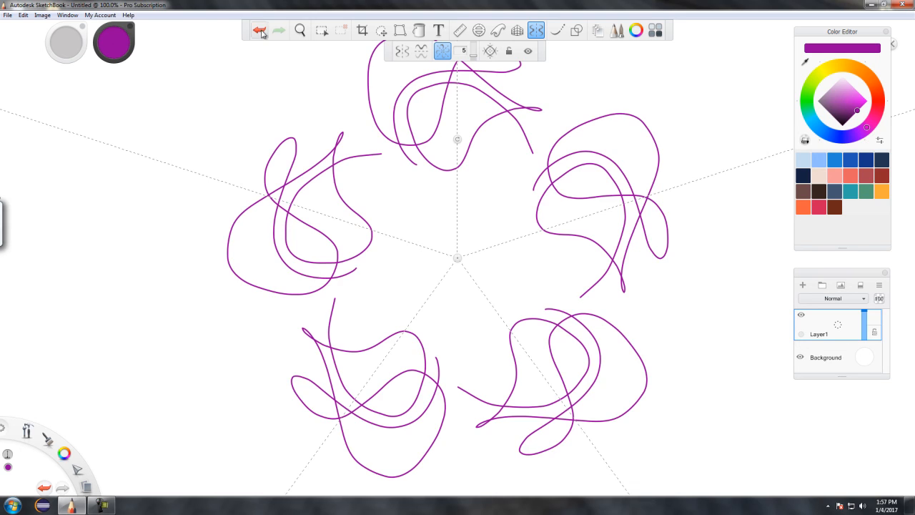
left_click(259, 30)
Turn on Steady Stroke and draw a series of long, smooth slanted purple lines mirrored across the radial sectors.
left_click(558, 31)
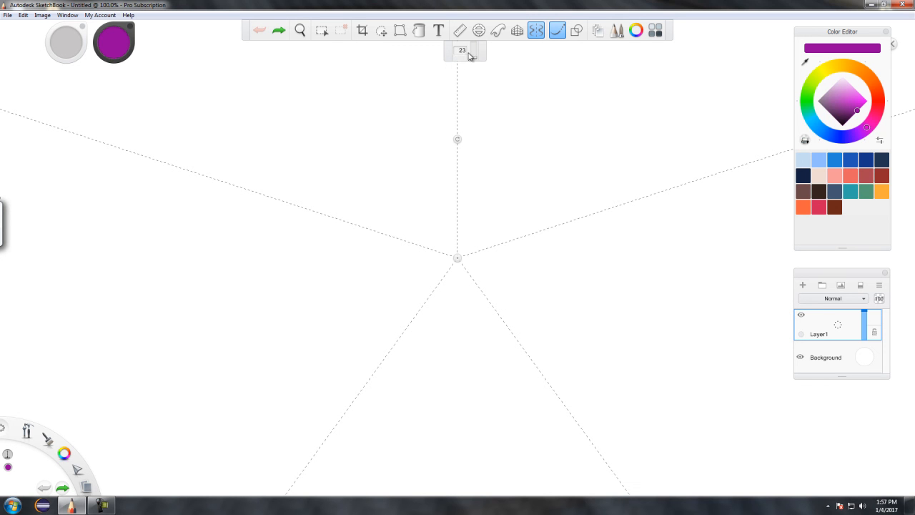
left_click_drag(180, 314, 458, 92)
mouse_move(180, 248)
left_mouse_down()
mouse_move(402, 151)
mouse_move(495, 121)
left_mouse_up()
left_click_drag(268, 250, 584, 116)
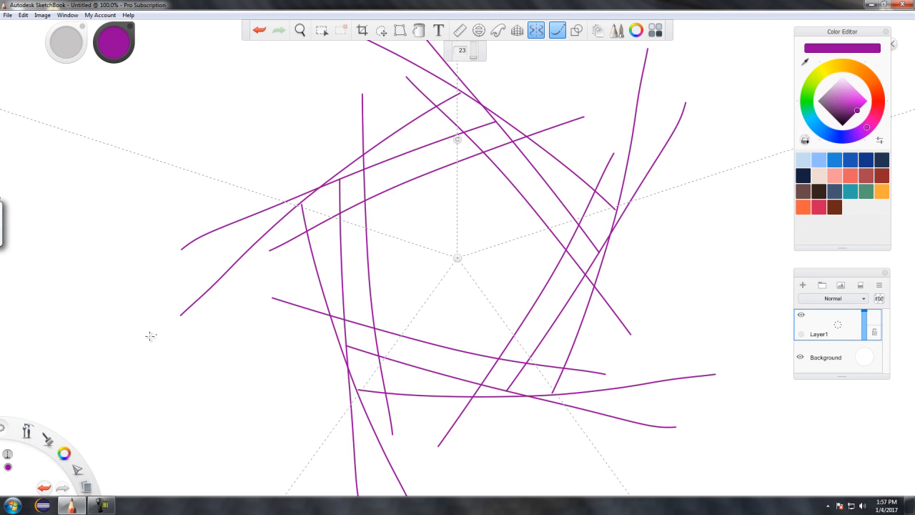
left_click_drag(263, 265, 538, 155)
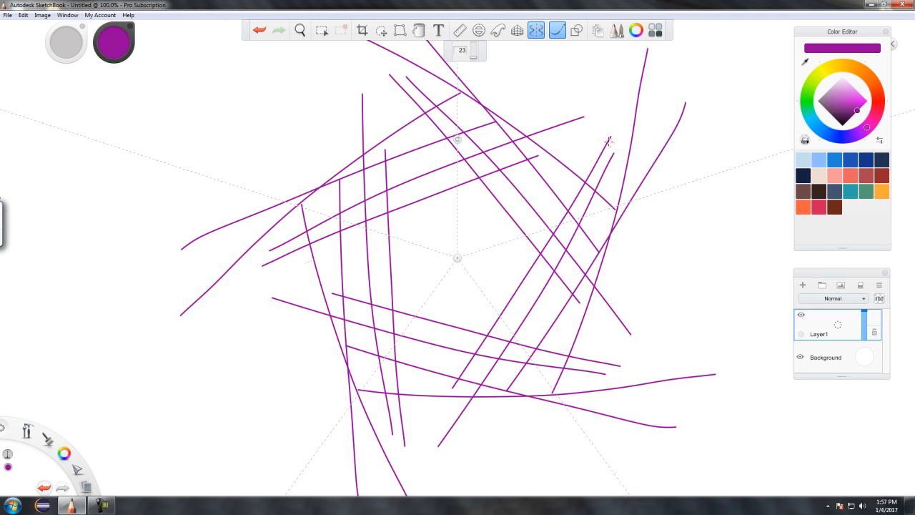
left_click_drag(479, 195, 598, 146)
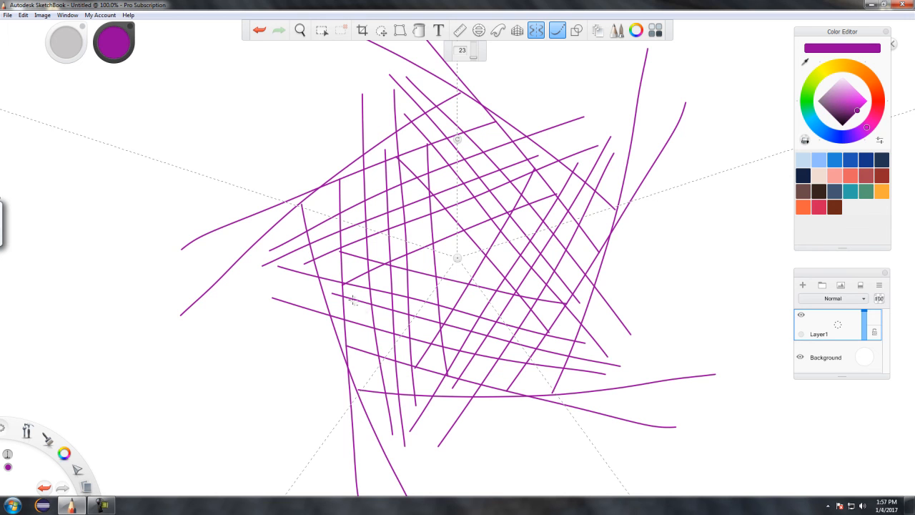
Fill the radial pattern with overlapping curved loops through the centre and add short dashes near its outer edge.
left_click_drag(383, 286, 505, 219)
mouse_move(357, 293)
left_mouse_down()
mouse_move(452, 226)
mouse_move(469, 286)
mouse_move(215, 281)
mouse_move(670, 228)
mouse_move(722, 188)
mouse_move(687, 114)
mouse_move(704, 215)
mouse_move(667, 220)
mouse_move(608, 165)
mouse_move(501, 179)
mouse_move(544, 236)
mouse_move(295, 231)
mouse_move(275, 272)
left_mouse_up()
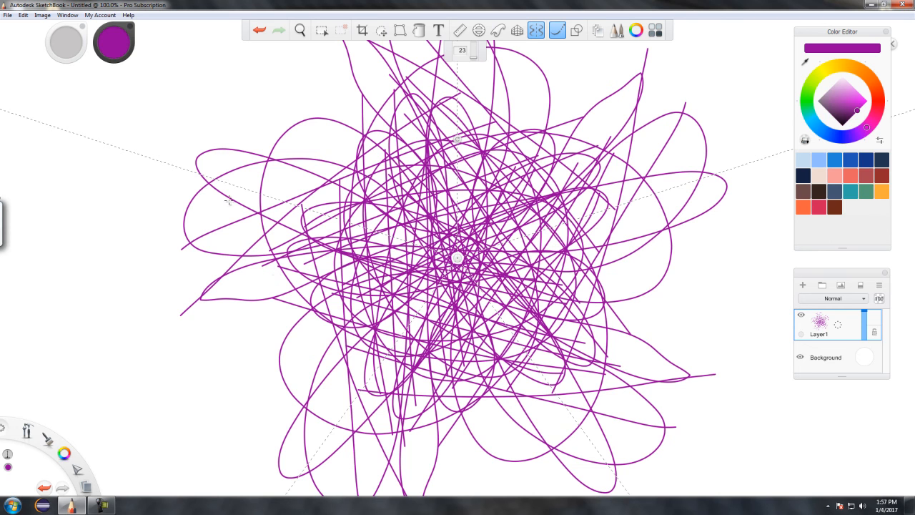
left_click_drag(632, 158, 640, 161)
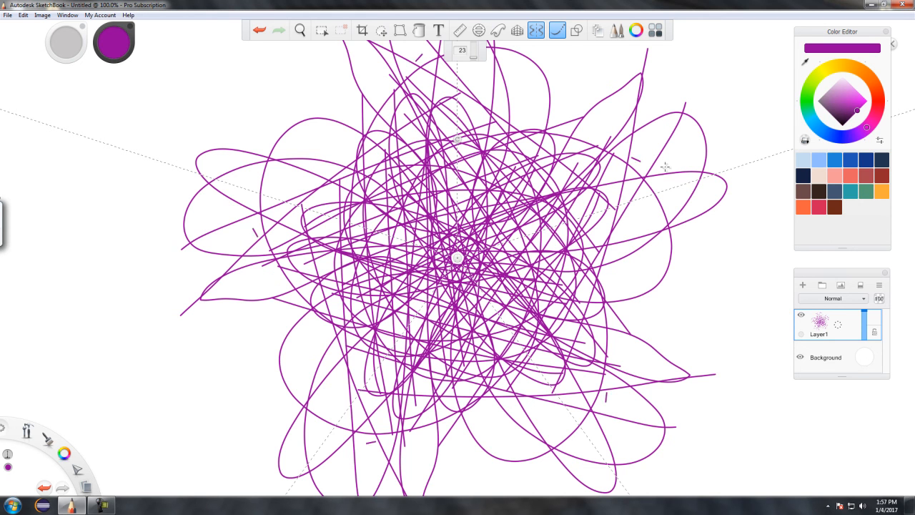